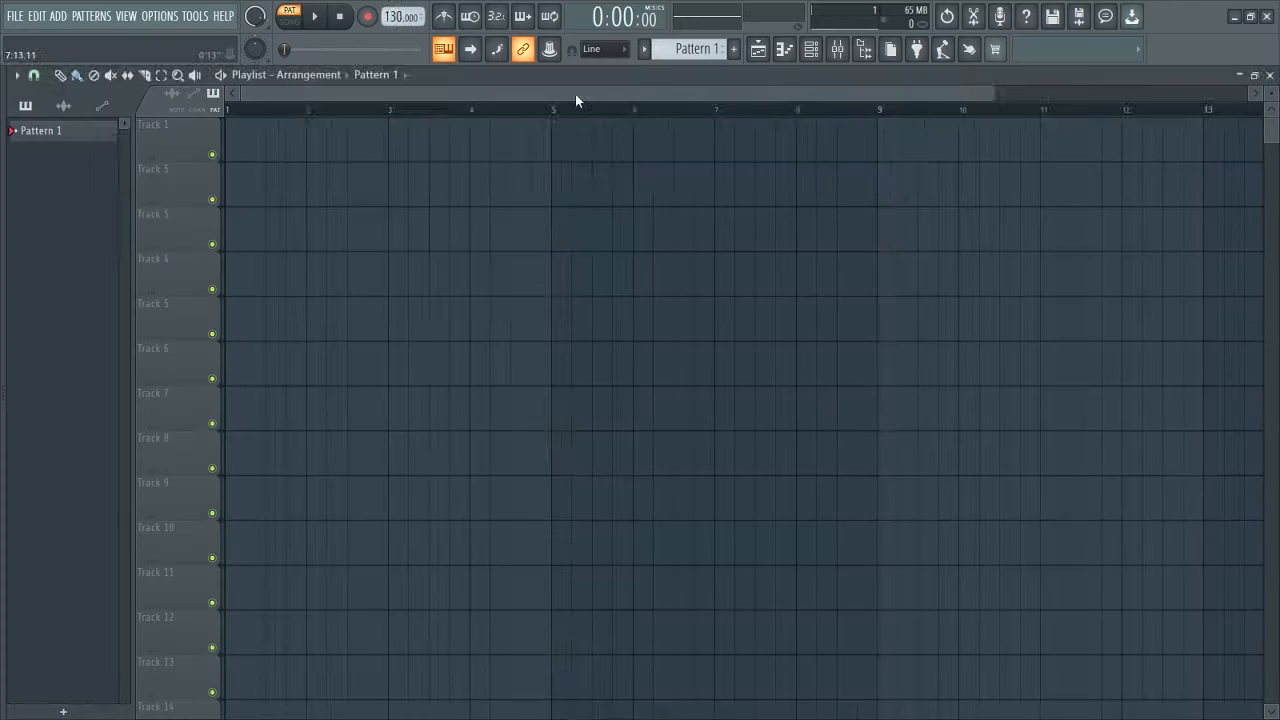
Step: Show the channel rack with its Sampler channel and move it down over the empty playlist
{"action": "key", "text": "F6"}
{"action": "left_click_drag", "start_coordinate": [547, 155], "coordinate": [572, 191]}
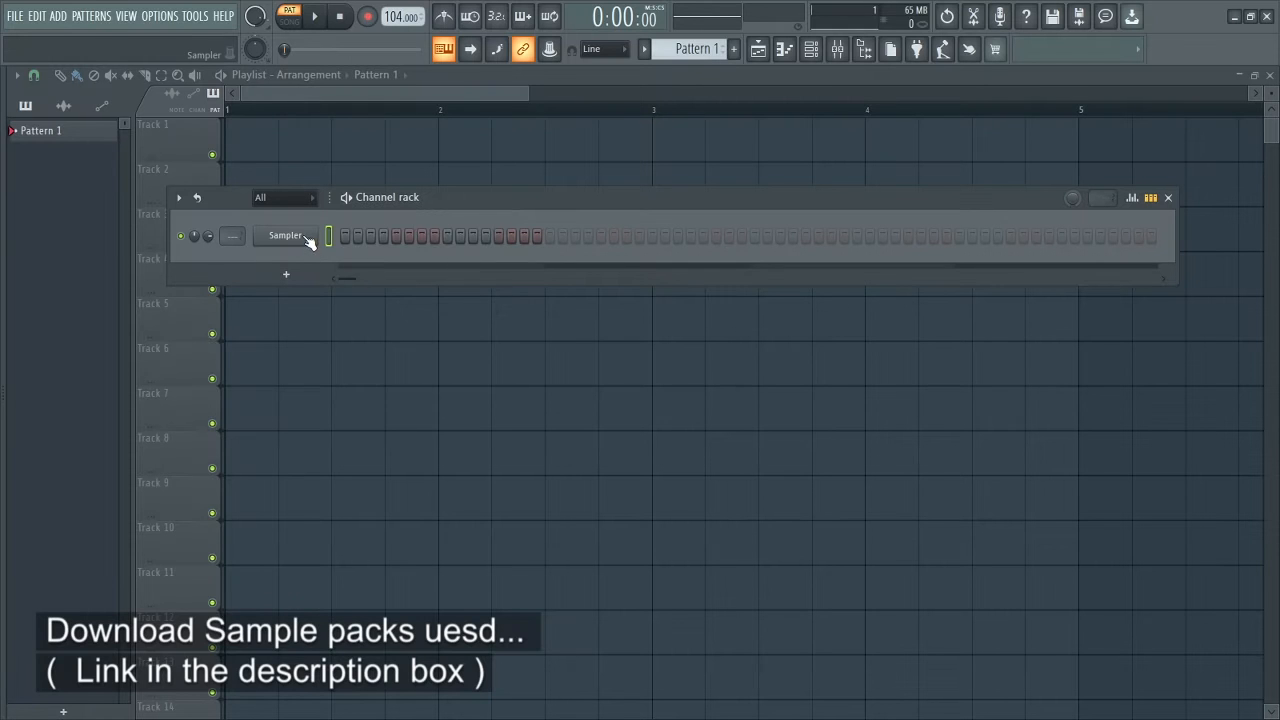
Step: Open the Sampler's piano roll and label every key with its note name
{"action": "right_click", "coordinate": [307, 237]}
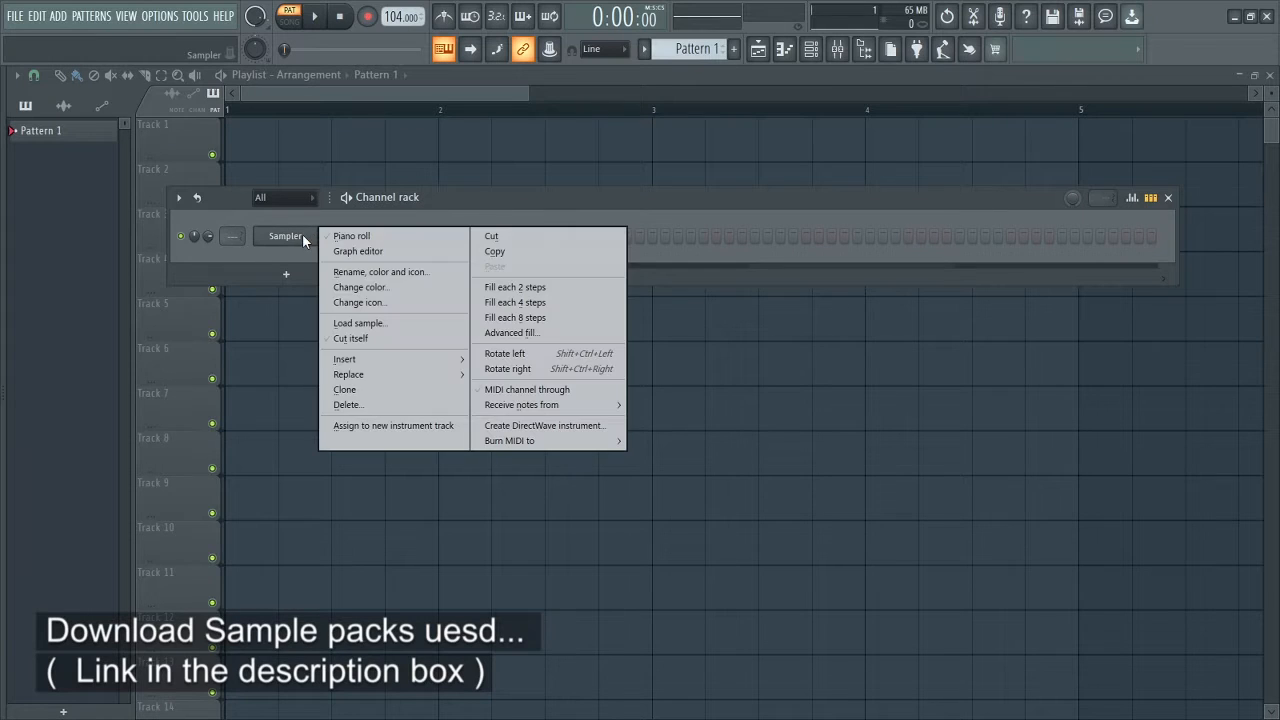
{"action": "left_click", "coordinate": [335, 233]}
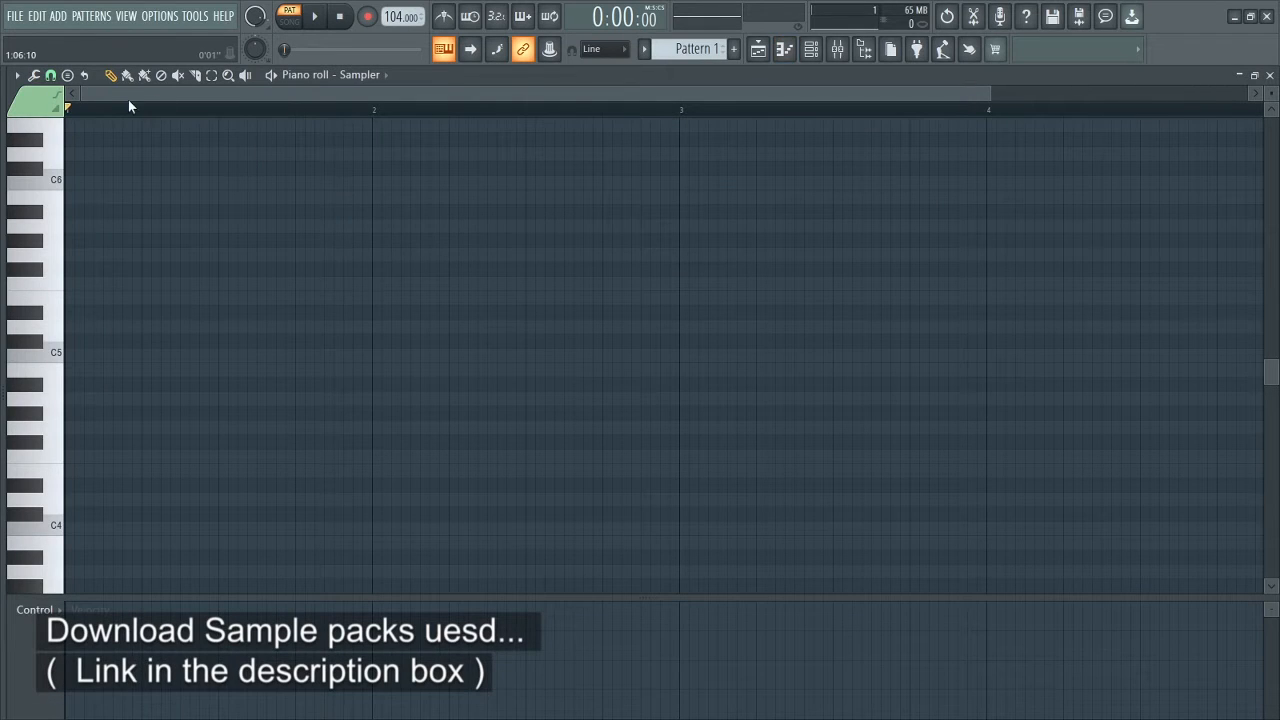
{"action": "left_click", "coordinate": [17, 75]}
{"action": "mouse_move", "coordinate": [63, 171]}
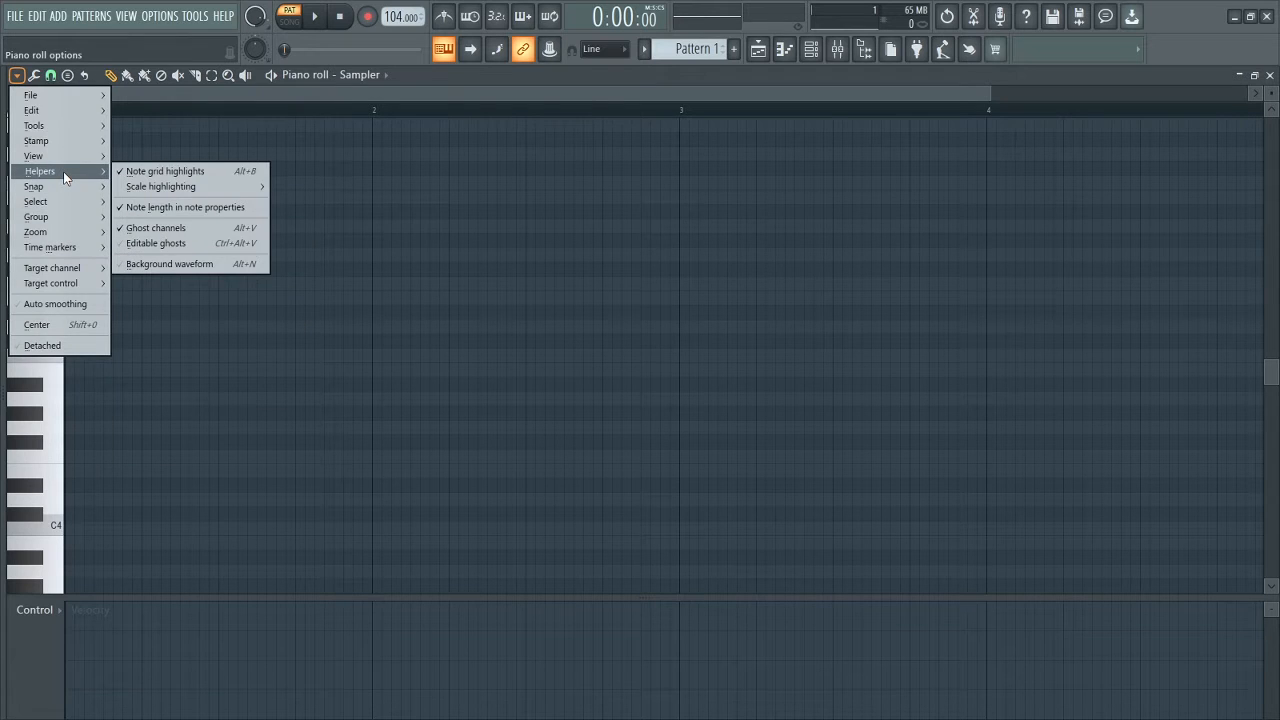
{"action": "left_click", "coordinate": [3, 188]}
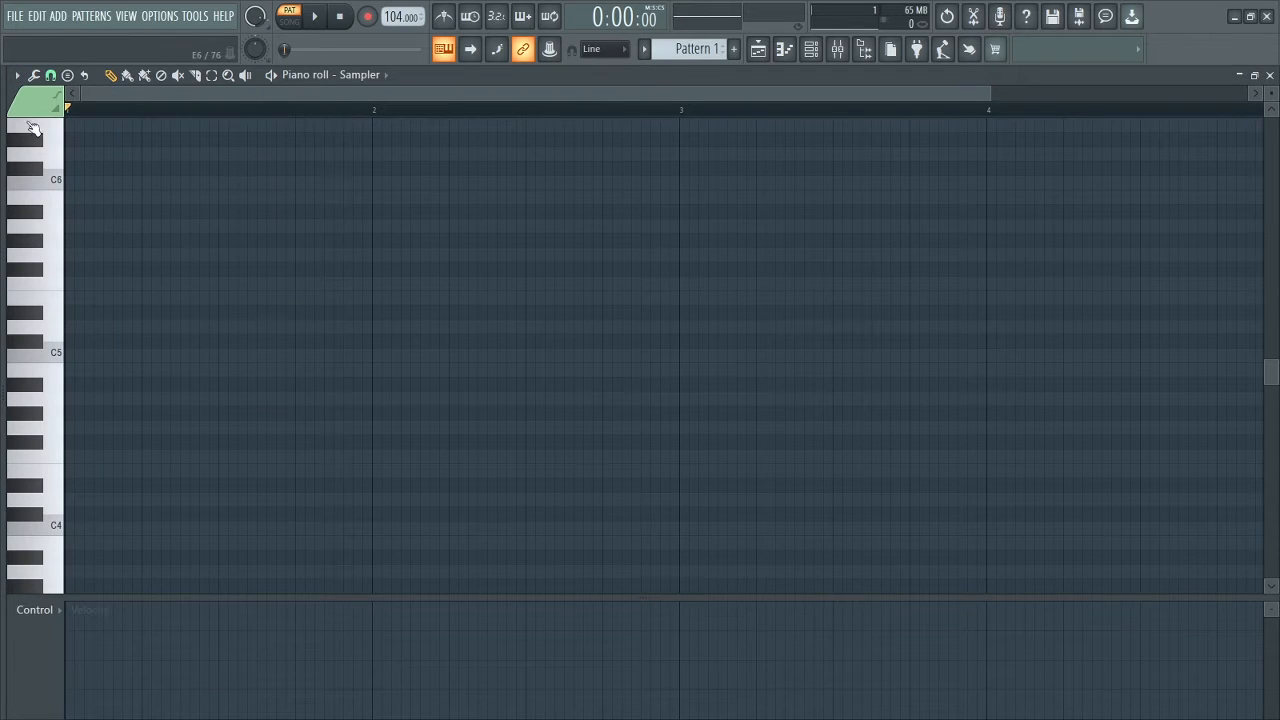
{"action": "left_click", "coordinate": [16, 77]}
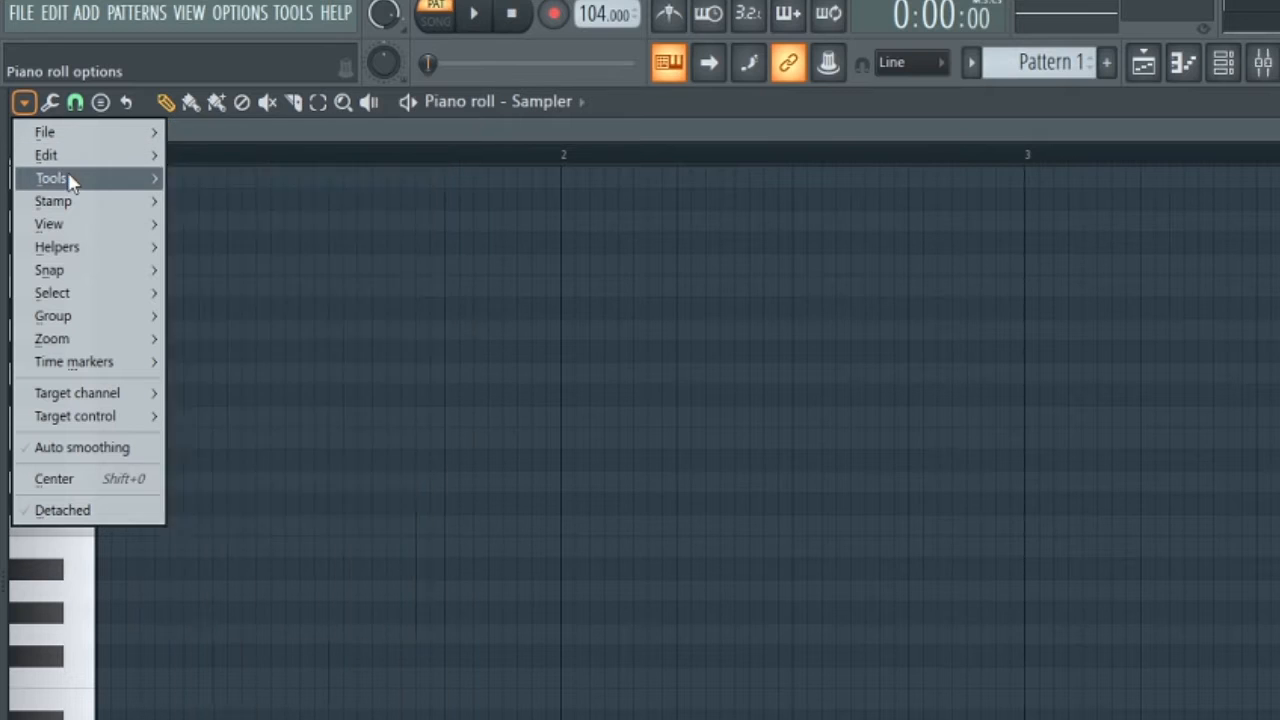
{"action": "mouse_move", "coordinate": [60, 224]}
{"action": "mouse_move", "coordinate": [255, 558]}
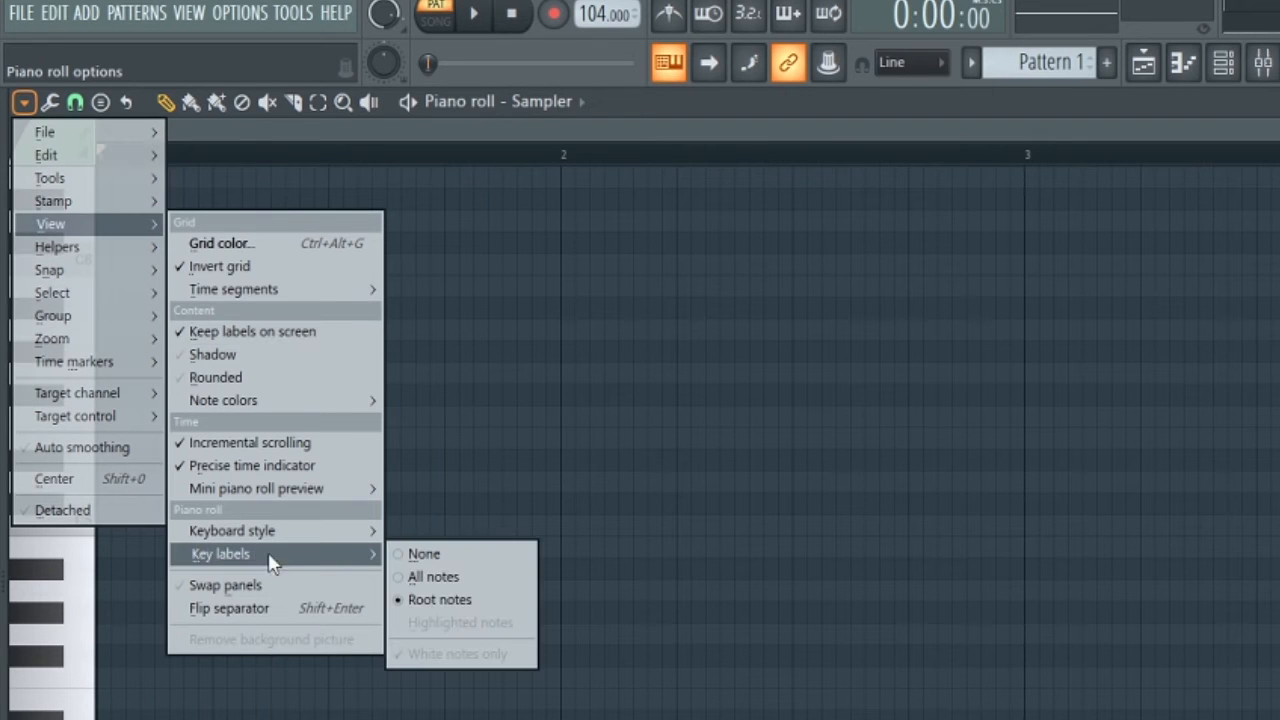
{"action": "left_click", "coordinate": [432, 580]}
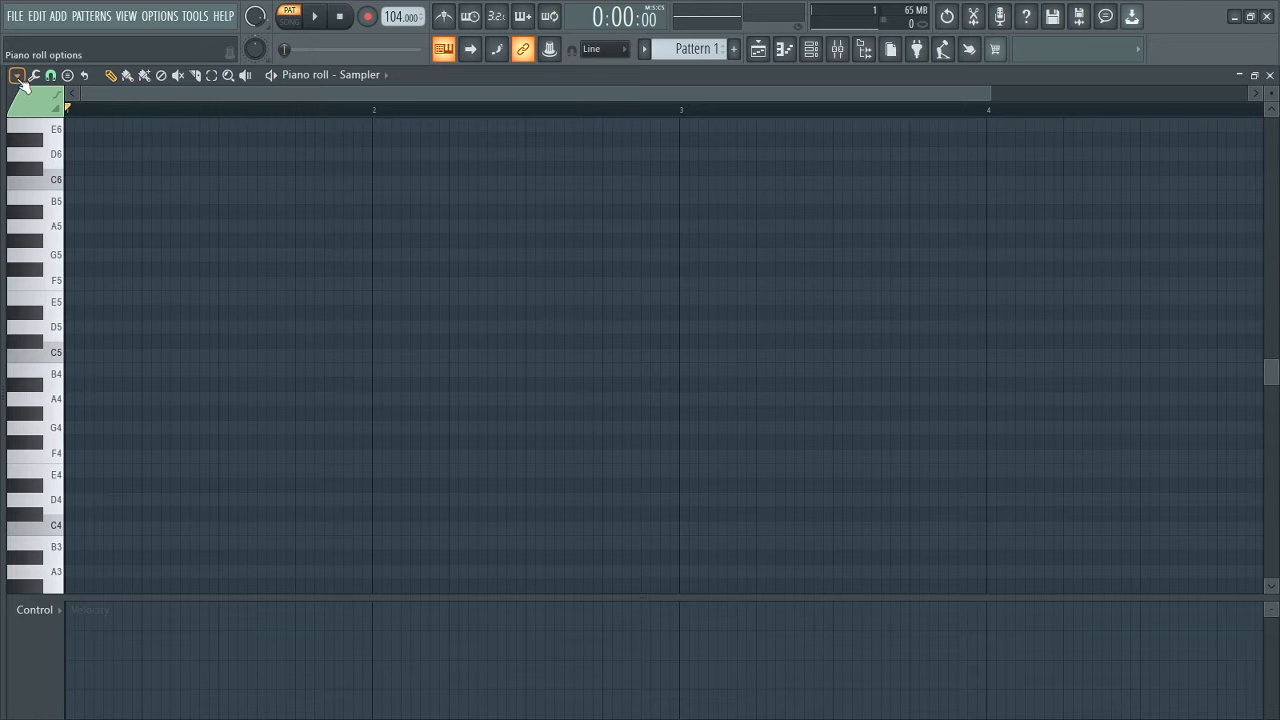
Step: Set the piano roll's scale highlighting to A Minor Natural
{"action": "left_click", "coordinate": [18, 77]}
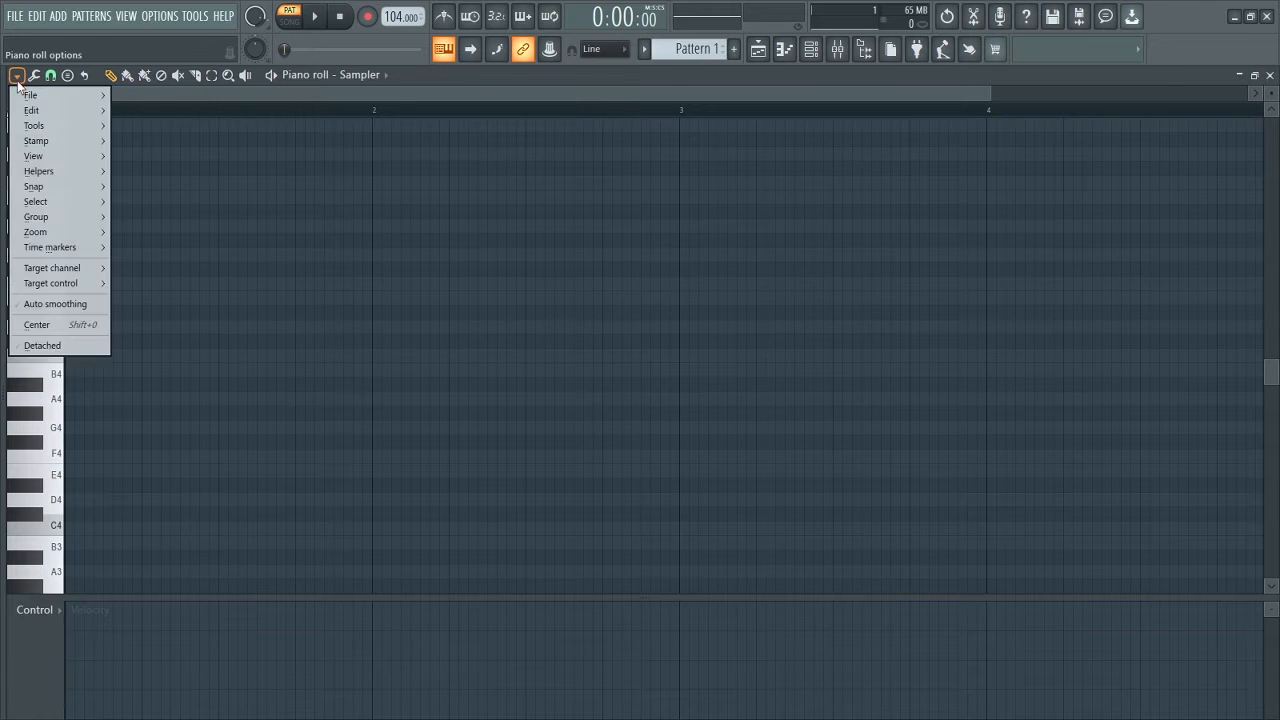
{"action": "mouse_move", "coordinate": [43, 172]}
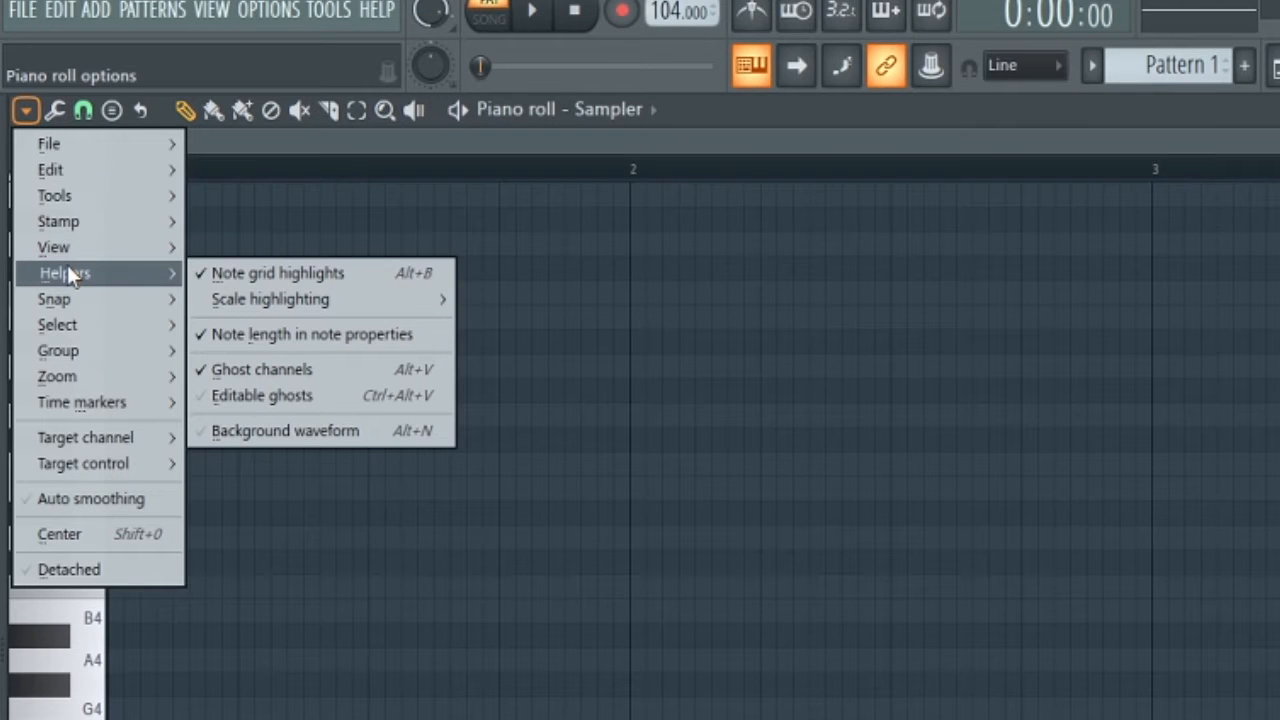
{"action": "mouse_move", "coordinate": [230, 294]}
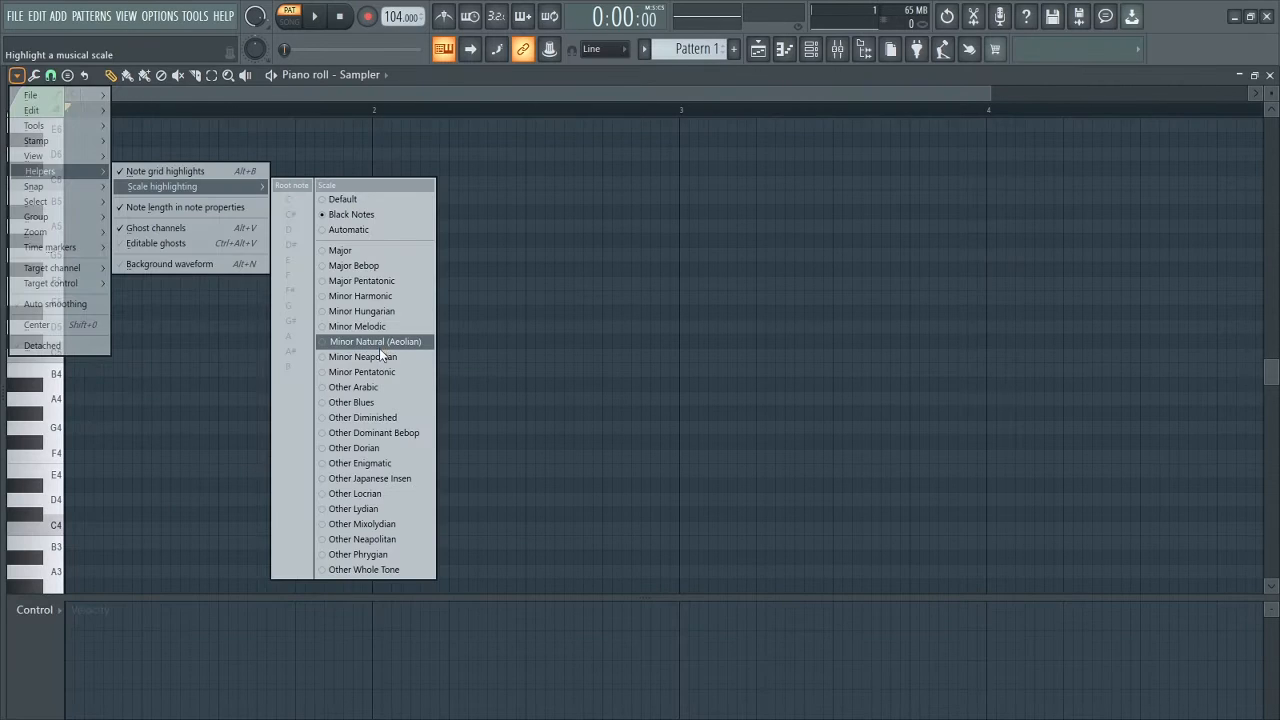
{"action": "left_click", "coordinate": [642, 565]}
{"action": "left_click", "coordinate": [25, 110]}
{"action": "mouse_move", "coordinate": [39, 171]}
{"action": "mouse_move", "coordinate": [163, 186]}
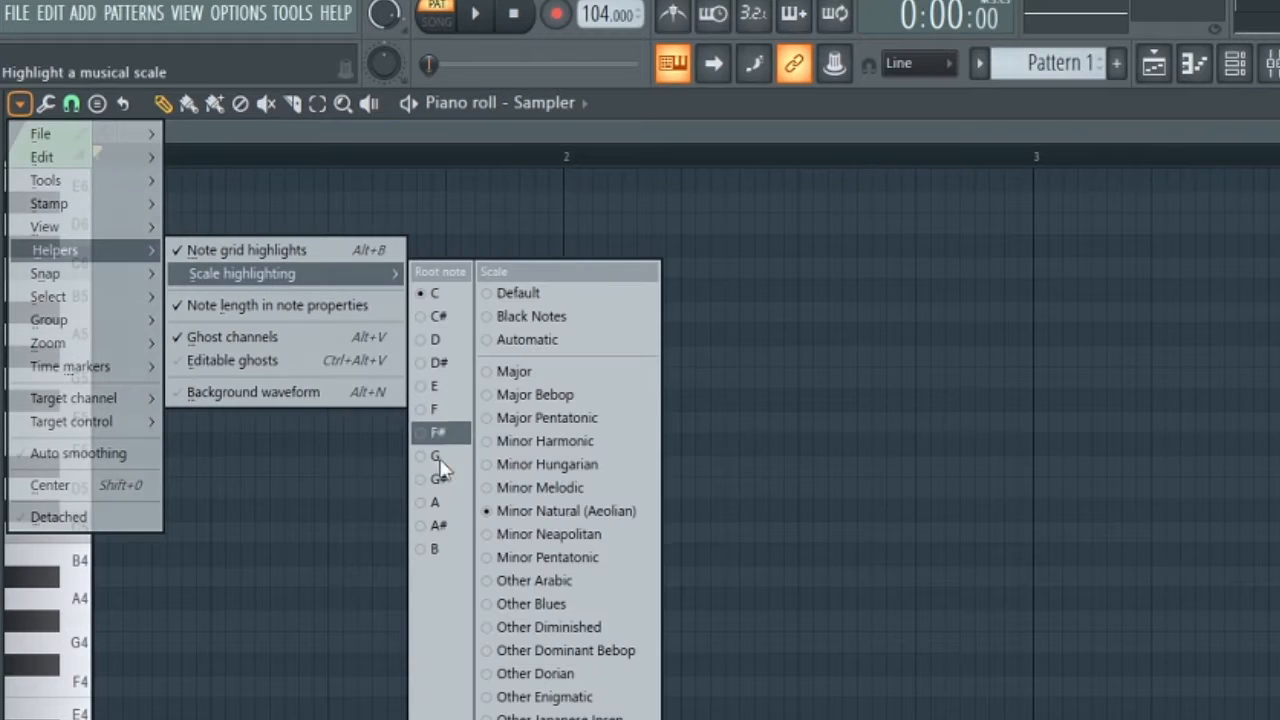
{"action": "left_click", "coordinate": [435, 507]}
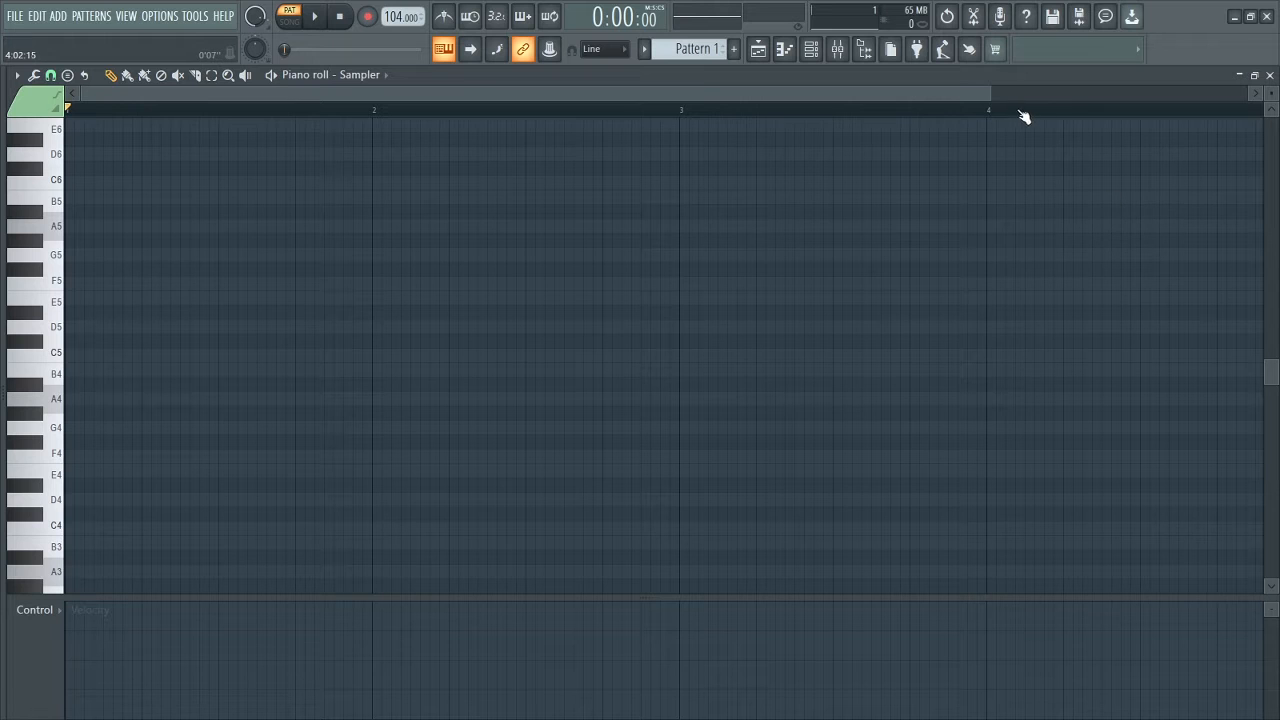
{"action": "left_click_drag", "start_coordinate": [995, 96], "coordinate": [1083, 94]}
Step: Add a Morphine channel with the Keyboards > KBD Crystal EP FG preset and open its piano roll
{"action": "left_click", "coordinate": [811, 49]}
{"action": "left_click", "coordinate": [270, 272]}
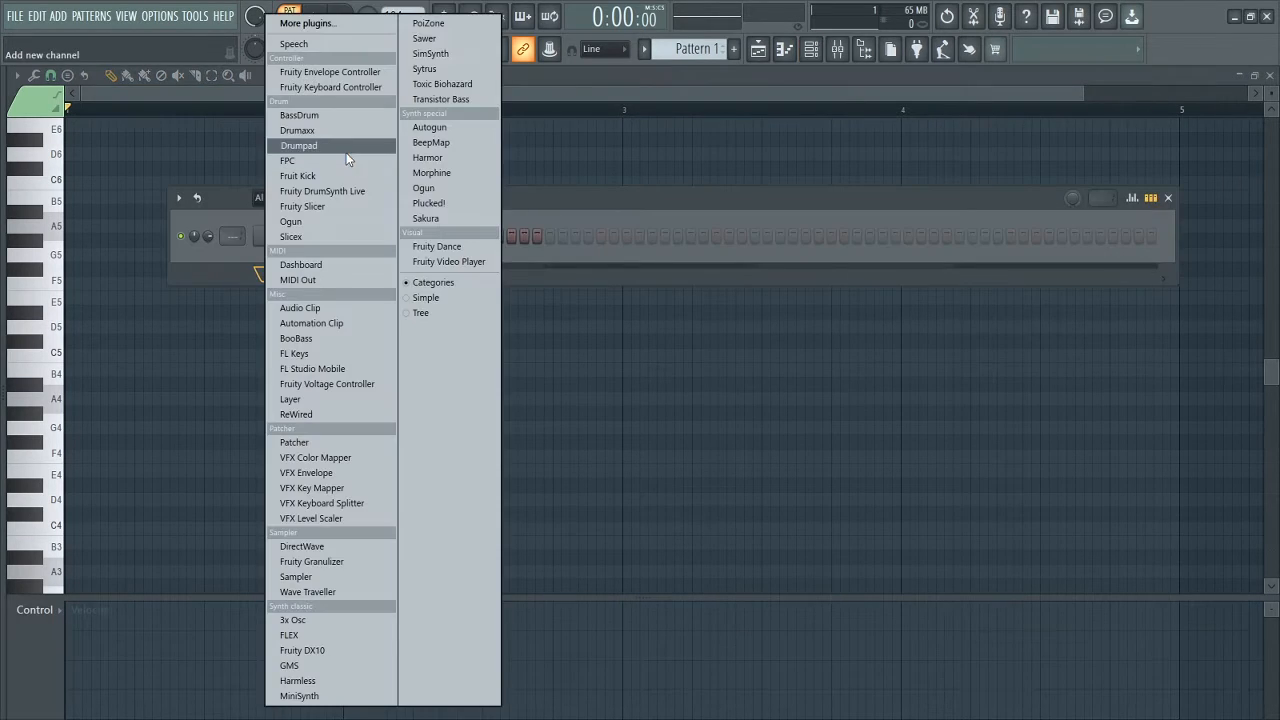
{"action": "left_click", "coordinate": [431, 172]}
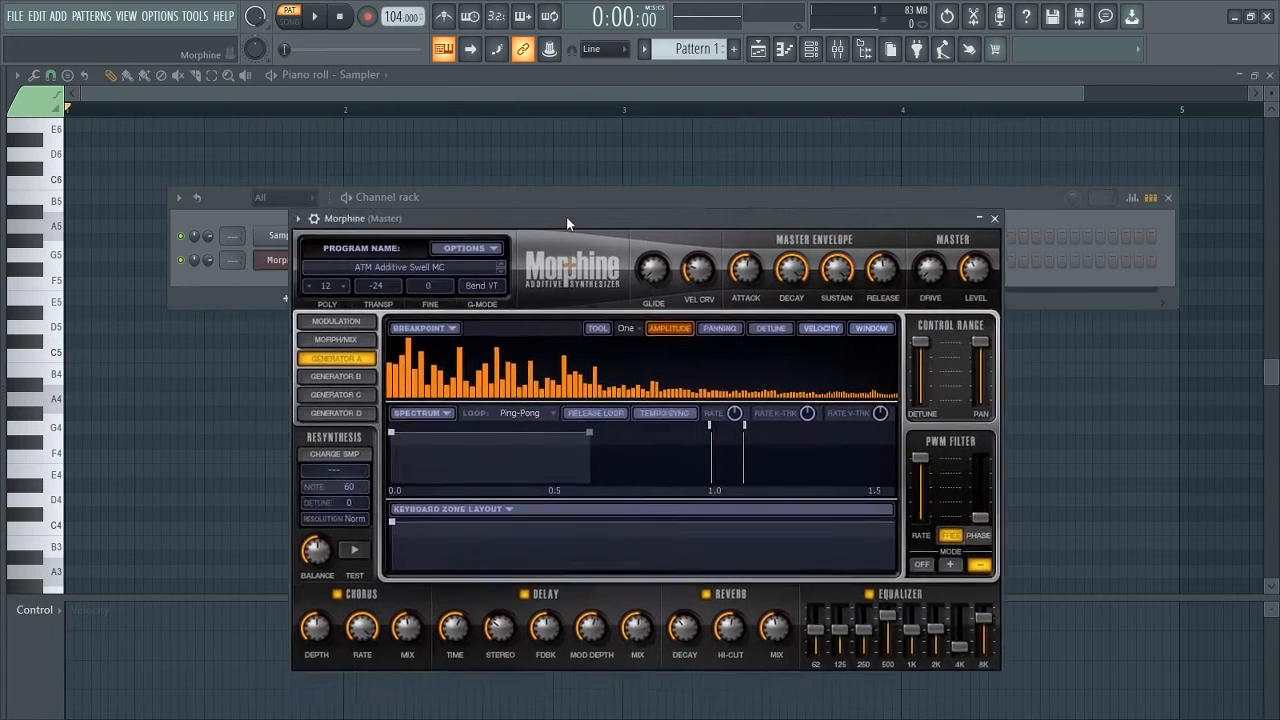
{"action": "left_click_drag", "start_coordinate": [566, 216], "coordinate": [638, 154]}
{"action": "left_click", "coordinate": [467, 206]}
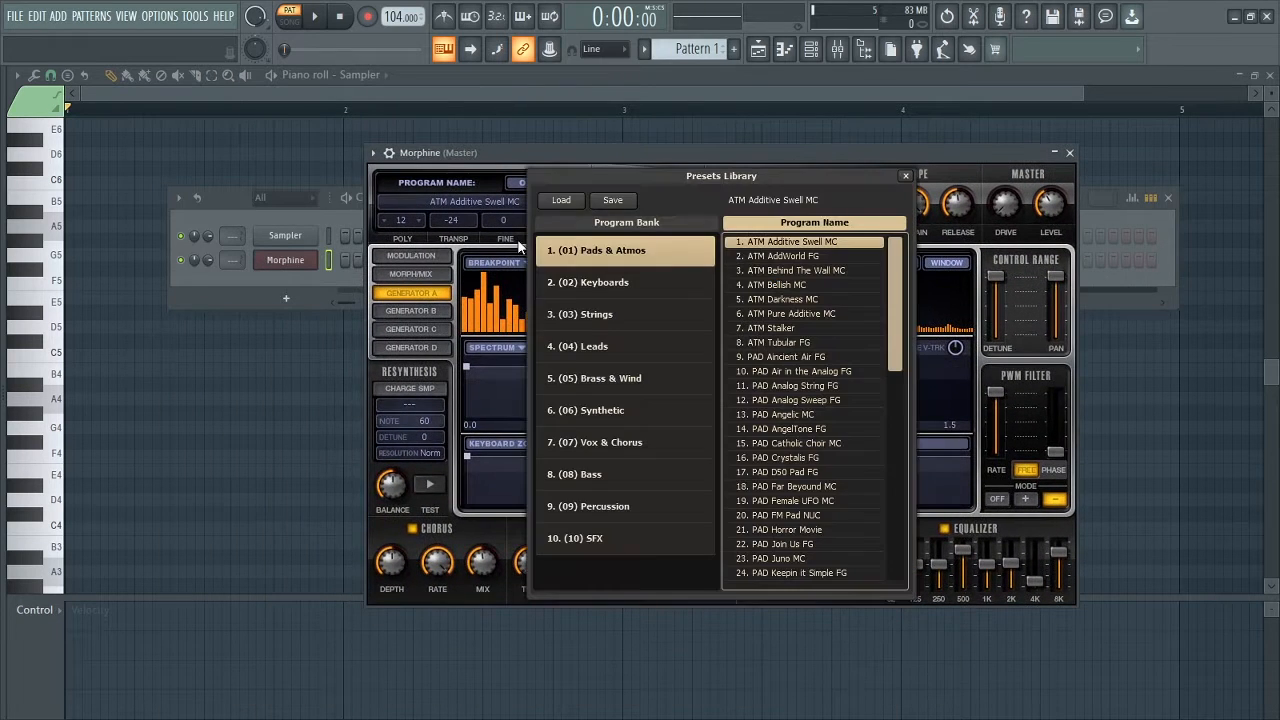
{"action": "left_click", "coordinate": [605, 283]}
{"action": "left_click", "coordinate": [840, 372]}
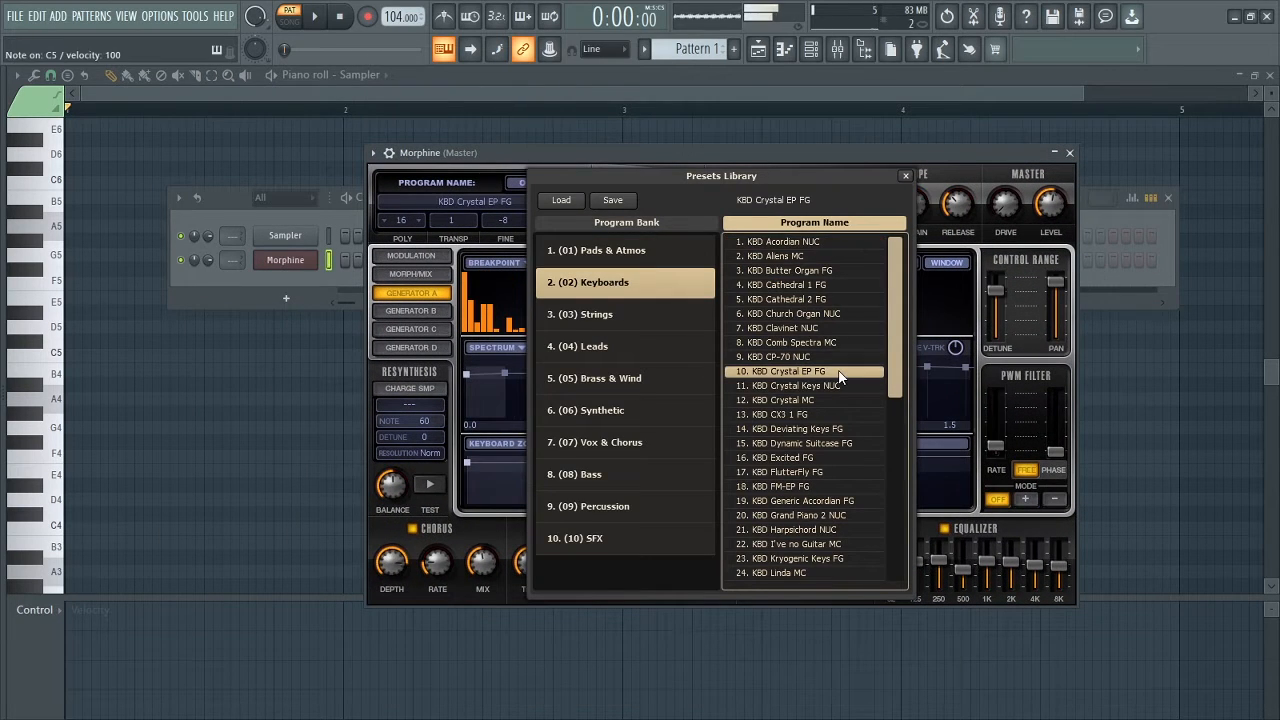
{"action": "left_click", "coordinate": [1069, 154]}
{"action": "right_click", "coordinate": [285, 259]}
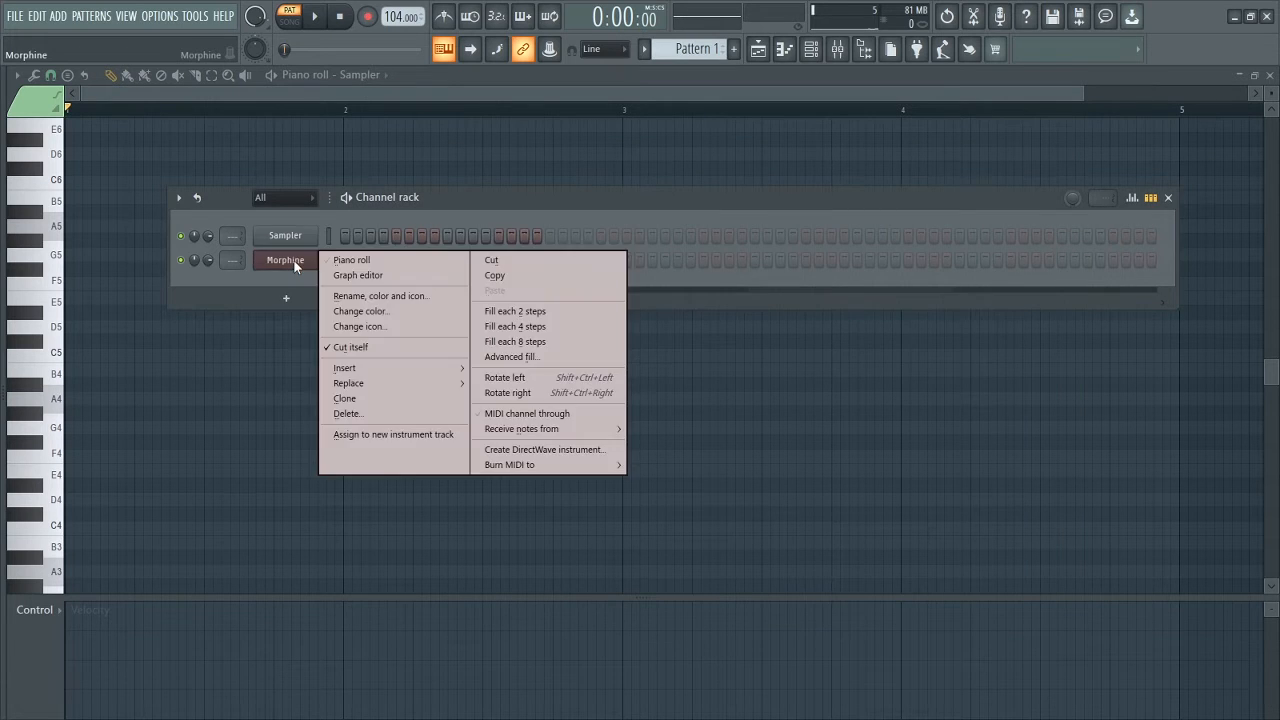
{"action": "left_click", "coordinate": [345, 258]}
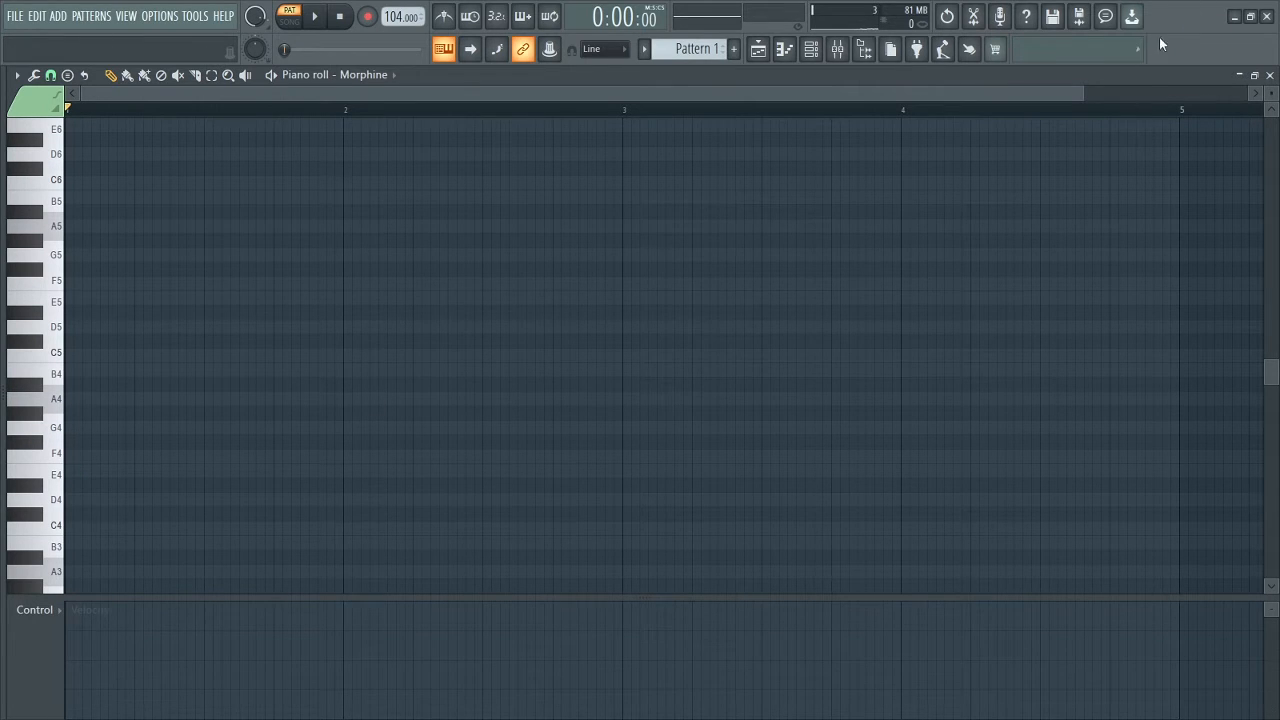
Step: Play back the four chords F-G-B, D-F-A, F-A-C, C-E-G, then pause
{"action": "left_click_drag", "start_coordinate": [729, 93], "coordinate": [824, 92]}
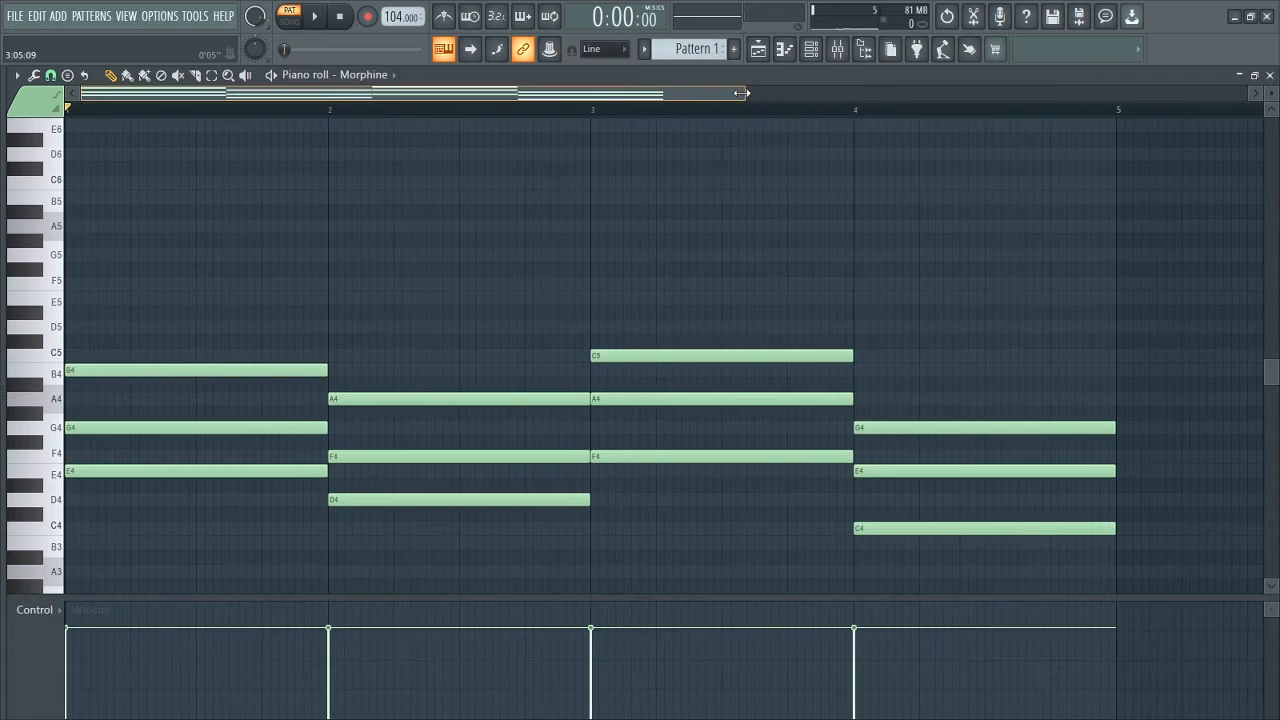
{"action": "left_click", "coordinate": [318, 17]}
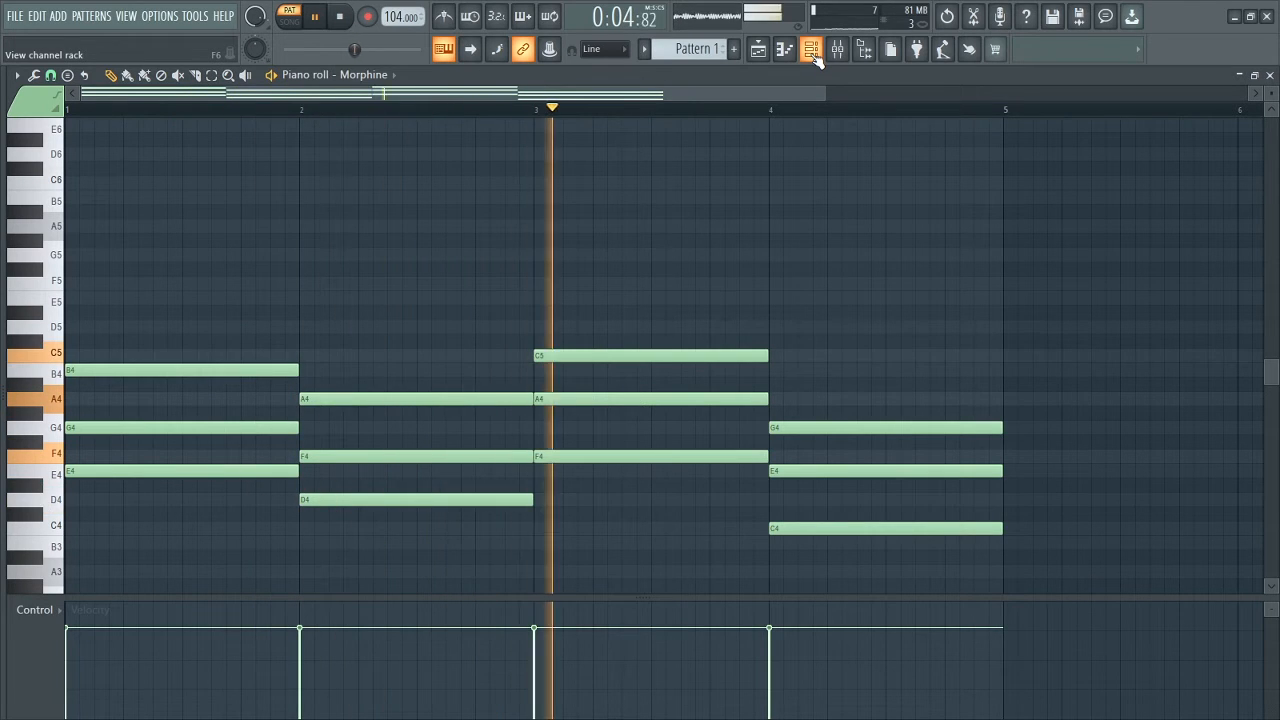
{"action": "left_click", "coordinate": [315, 18]}
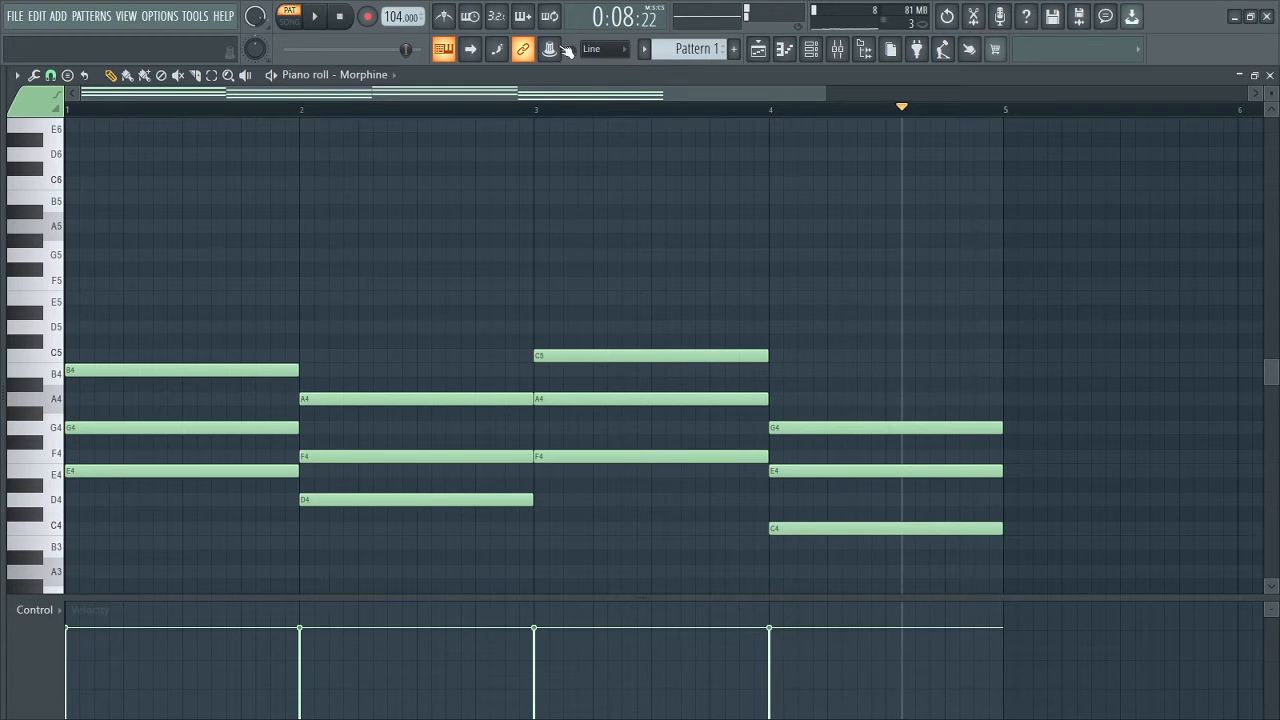
Step: Load Fruity Parametric EQ 2 into slot 1 of Morphine's mixer insert
{"action": "left_click", "coordinate": [811, 49]}
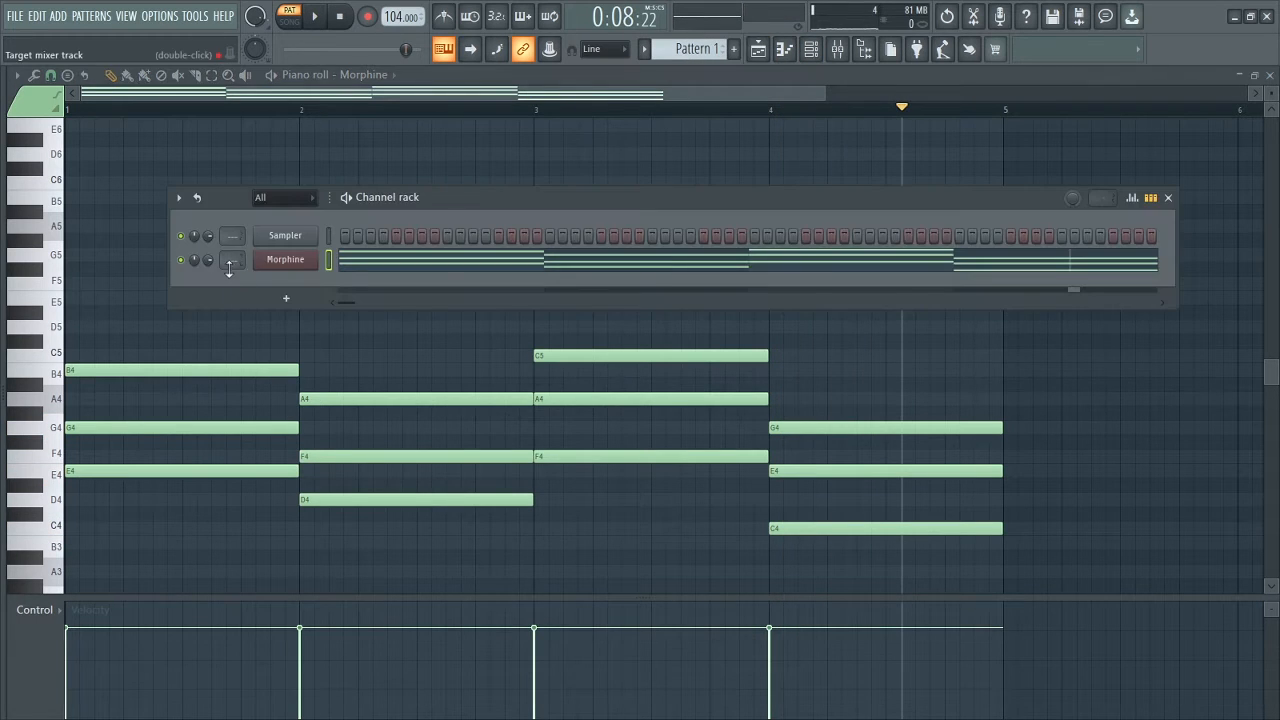
{"action": "double_click", "coordinate": [233, 259]}
{"action": "key", "text": "space"}
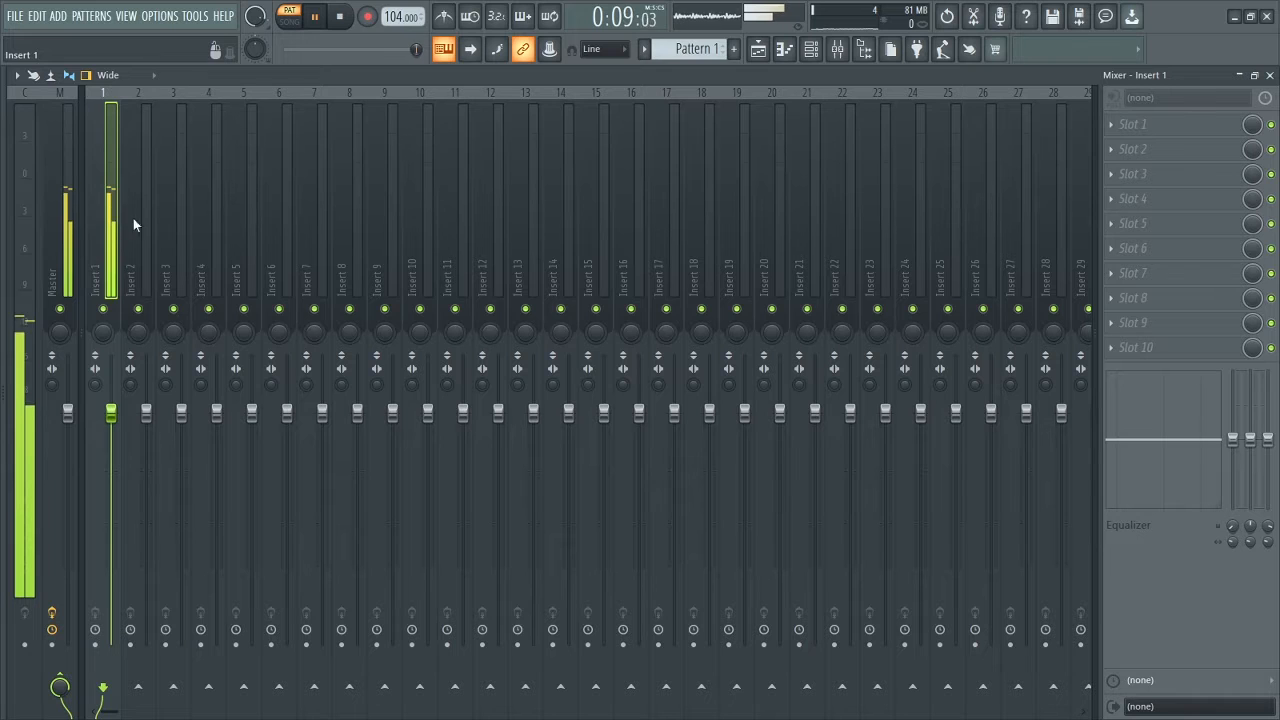
{"action": "left_click", "coordinate": [1134, 123]}
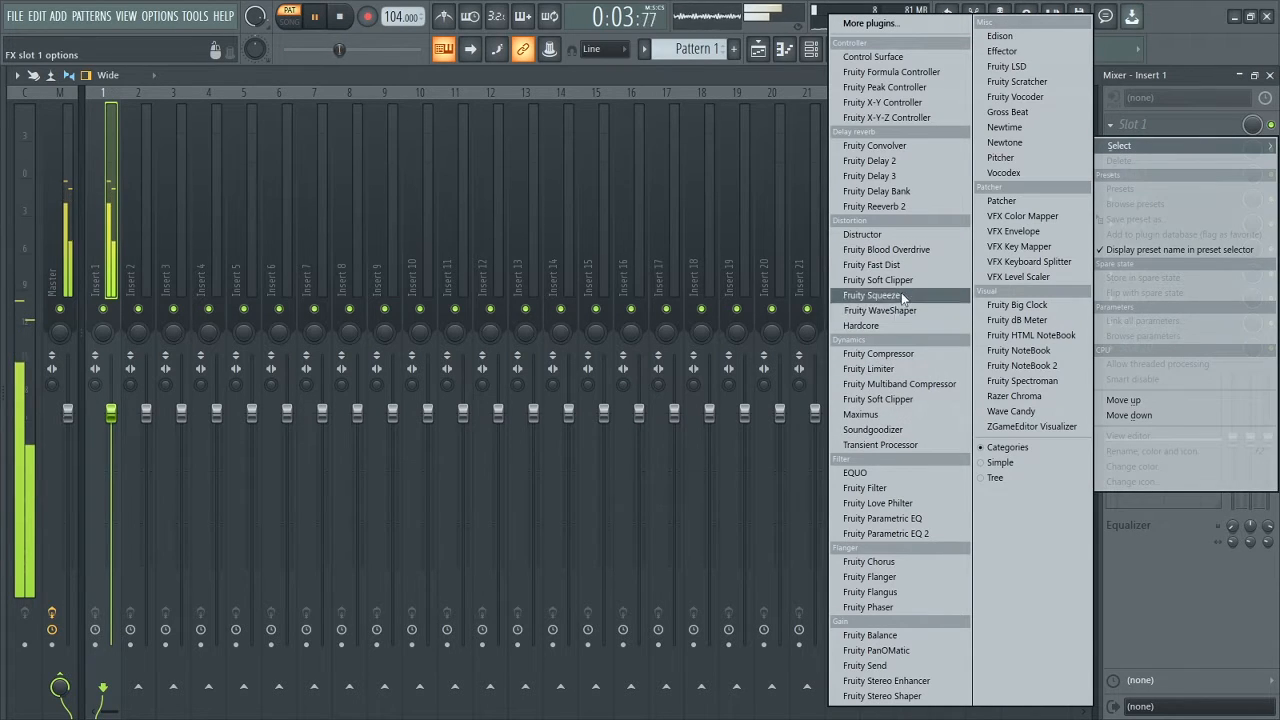
{"action": "left_click", "coordinate": [874, 534]}
{"action": "key", "text": "space"}
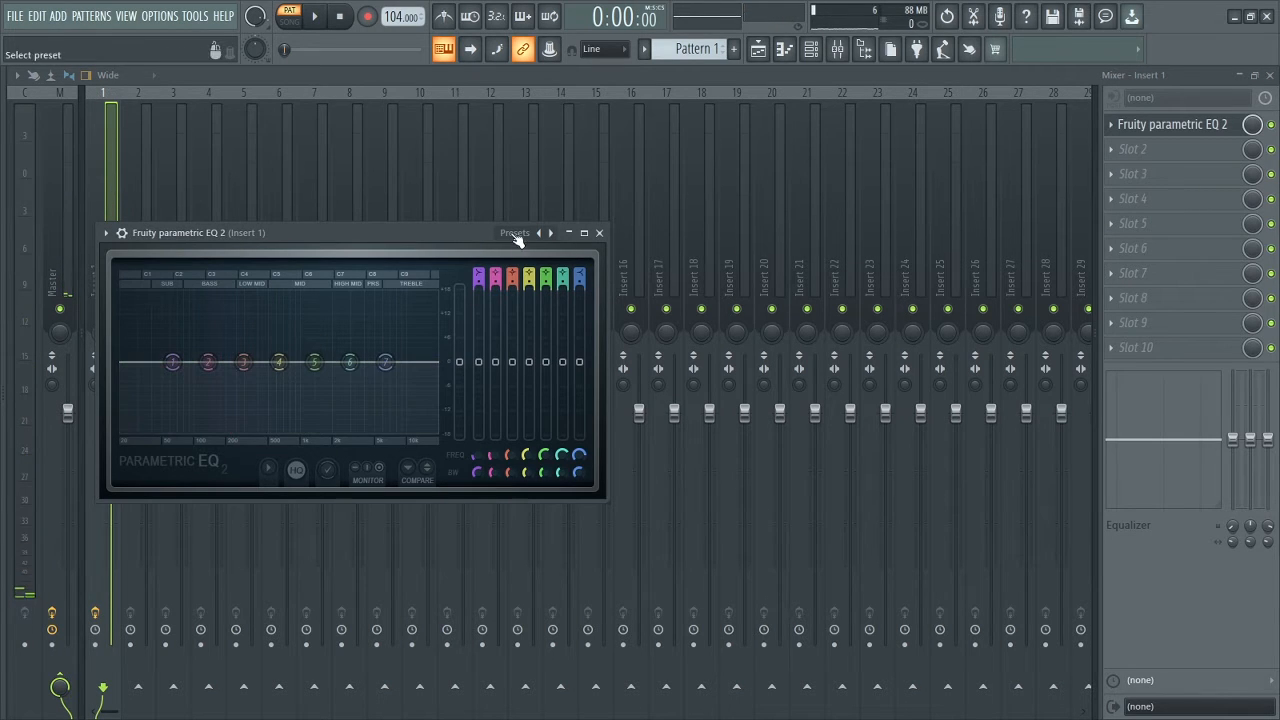
Step: While listening, set the EQ's high-pass near 166 Hz and low-pass near 1.3 kHz
{"action": "key", "text": "space"}
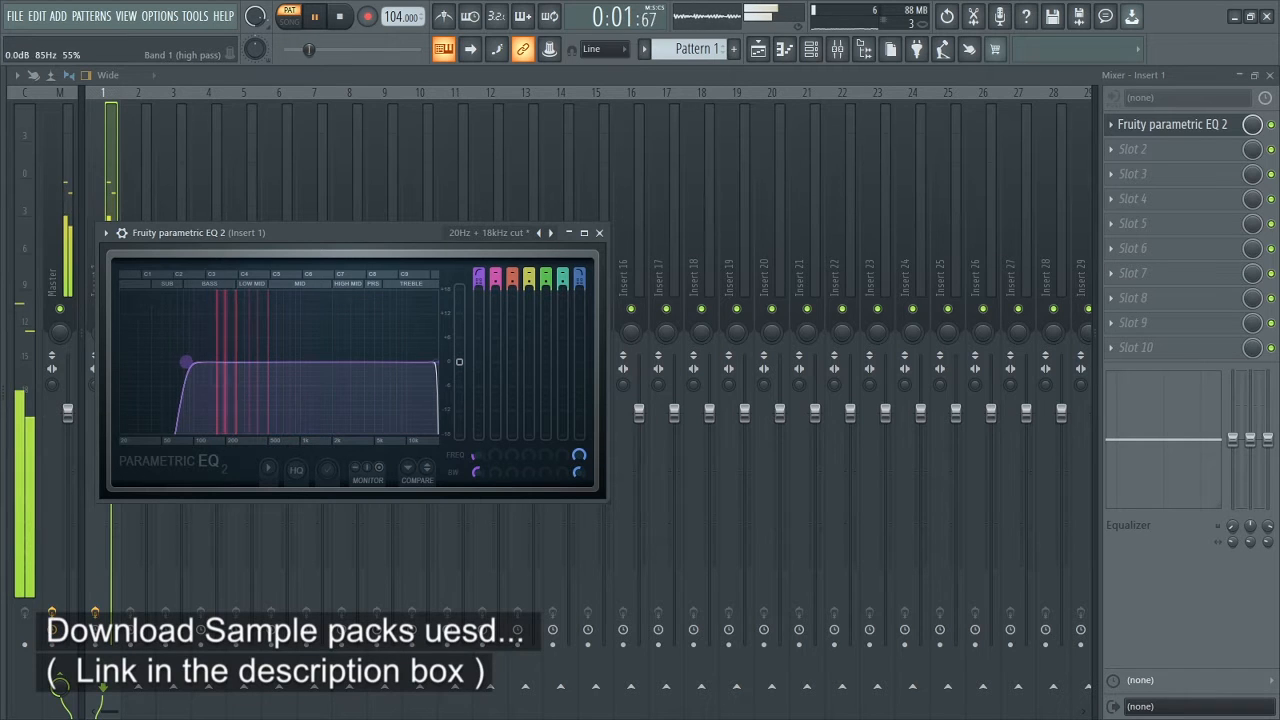
{"action": "left_click_drag", "start_coordinate": [185, 362], "coordinate": [194, 363]}
{"action": "left_click_drag", "start_coordinate": [437, 362], "coordinate": [298, 362]}
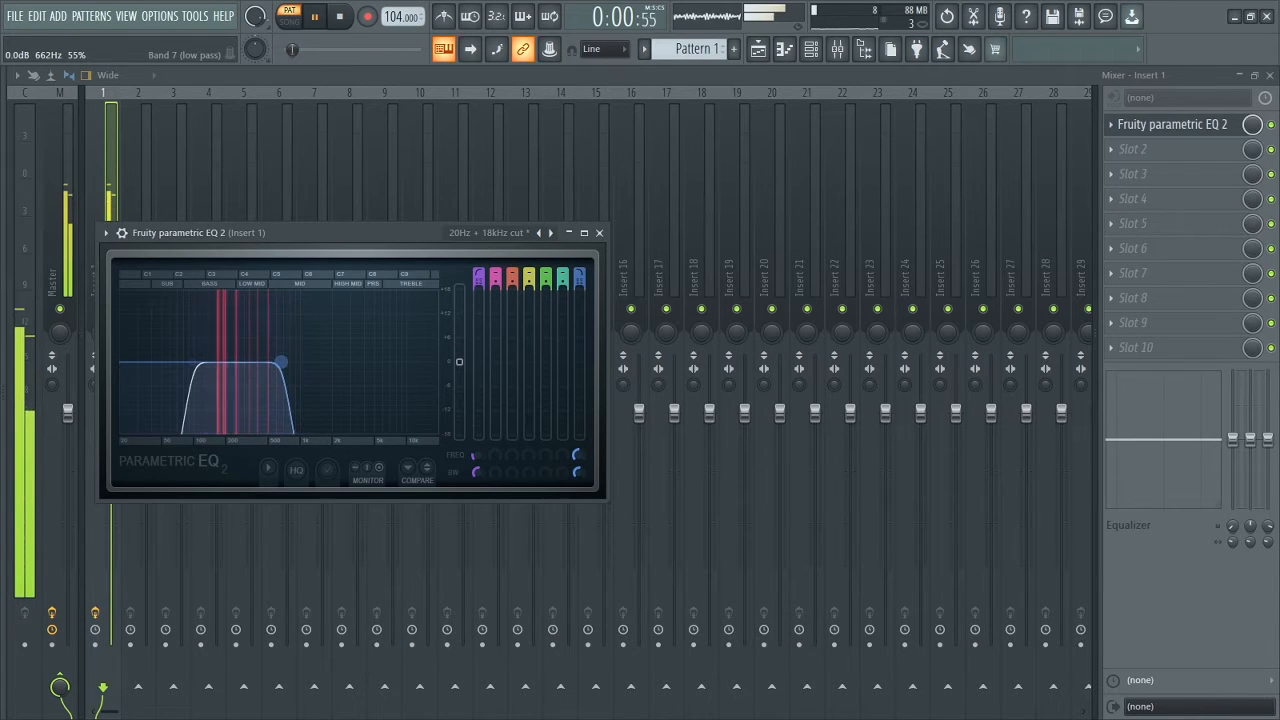
{"action": "left_click_drag", "start_coordinate": [282, 362], "coordinate": [313, 362]}
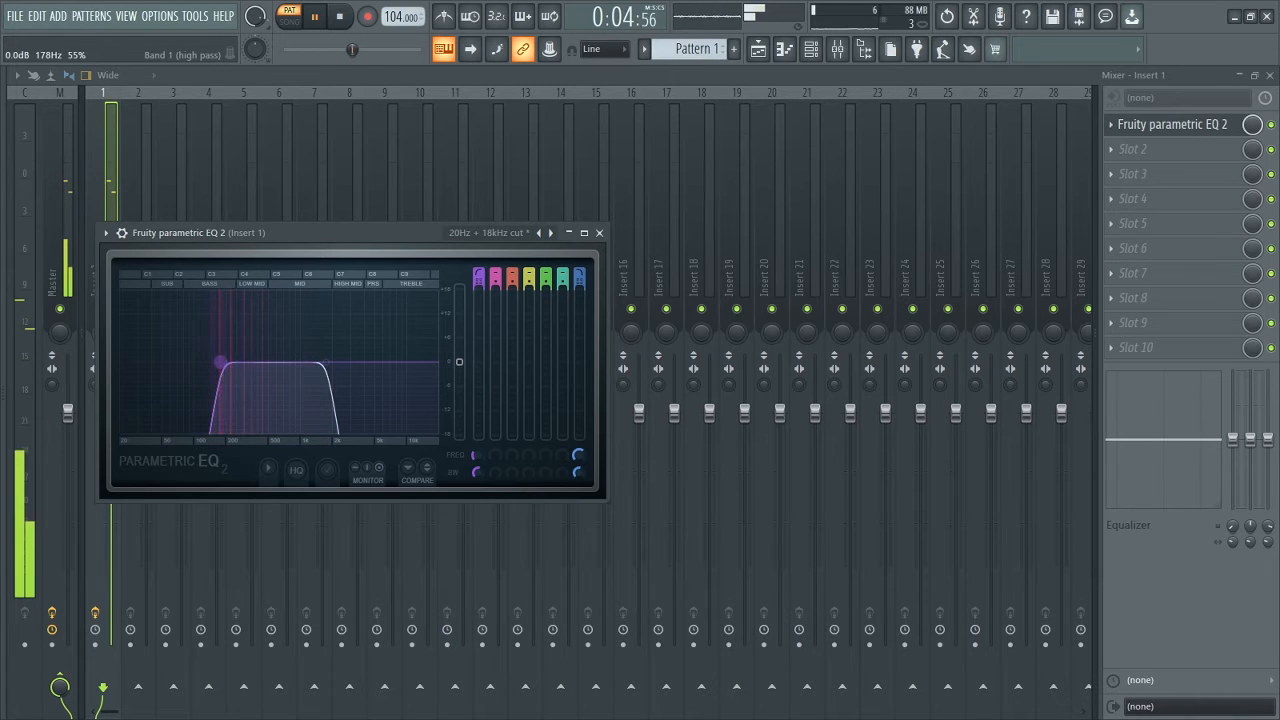
{"action": "left_click_drag", "start_coordinate": [225, 362], "coordinate": [230, 362]}
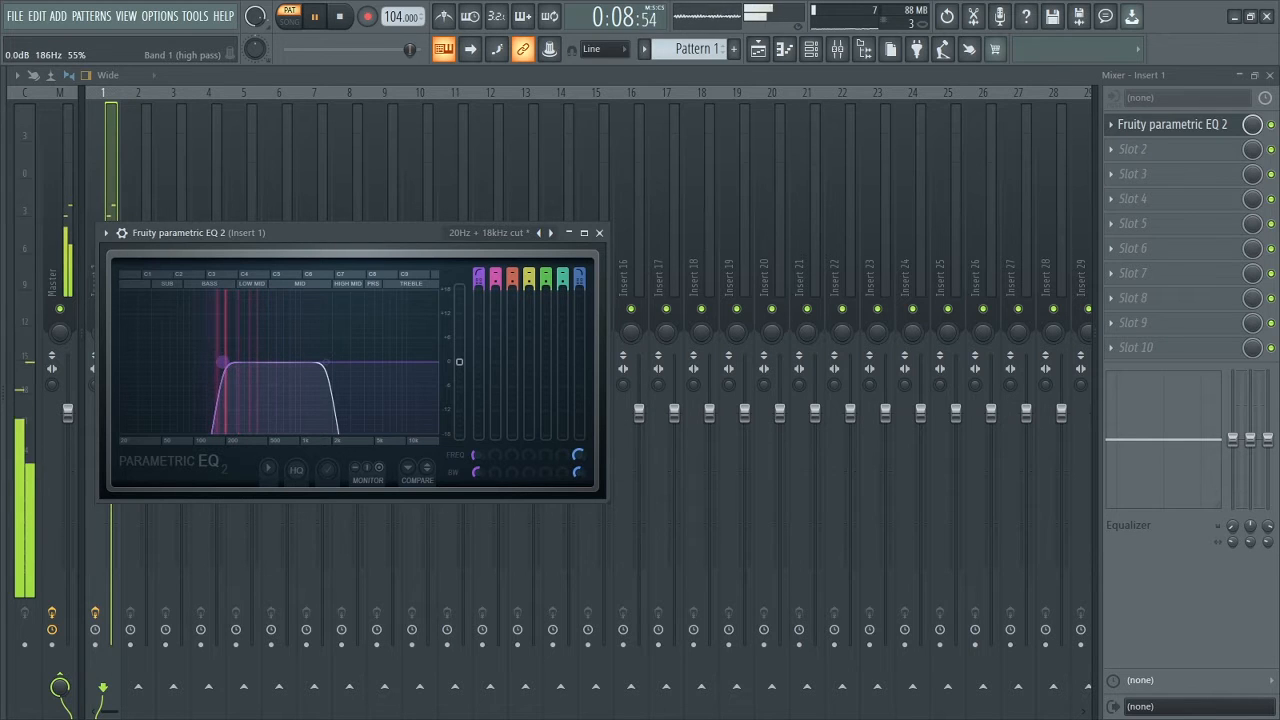
{"action": "left_click_drag", "start_coordinate": [222, 362], "coordinate": [229, 362]}
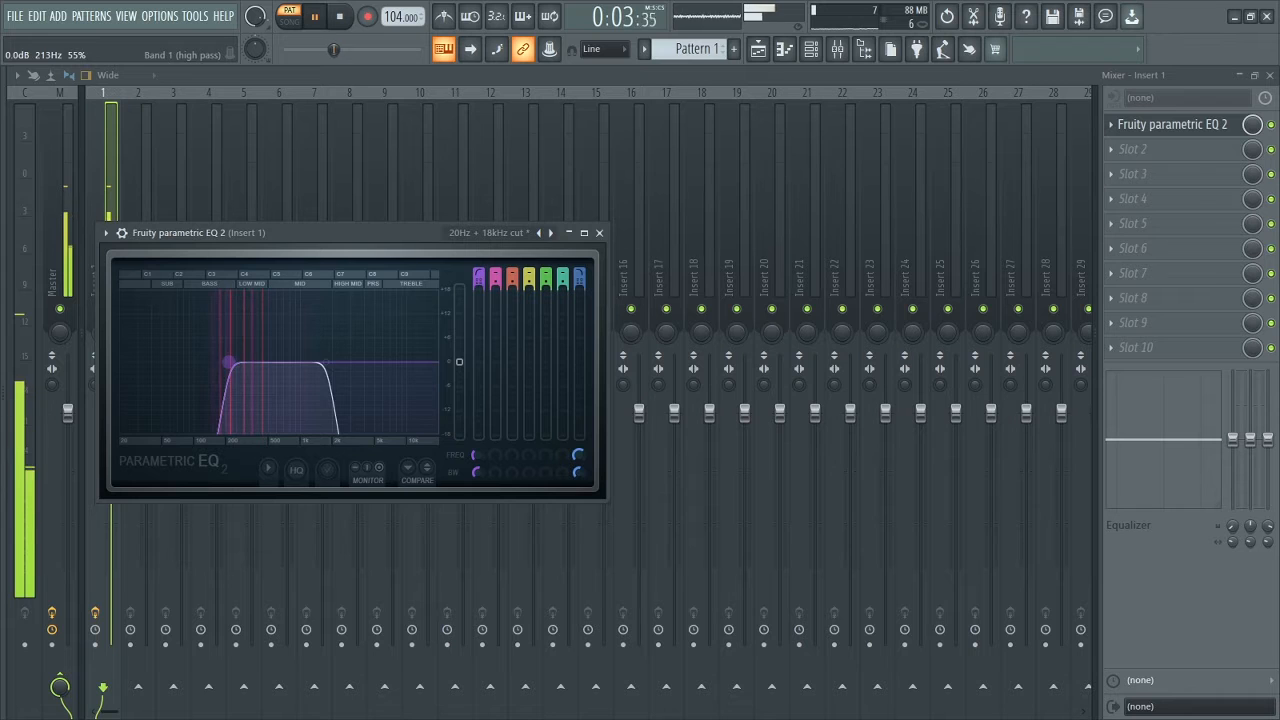
{"action": "left_click", "coordinate": [599, 233]}
{"action": "key", "text": "space"}
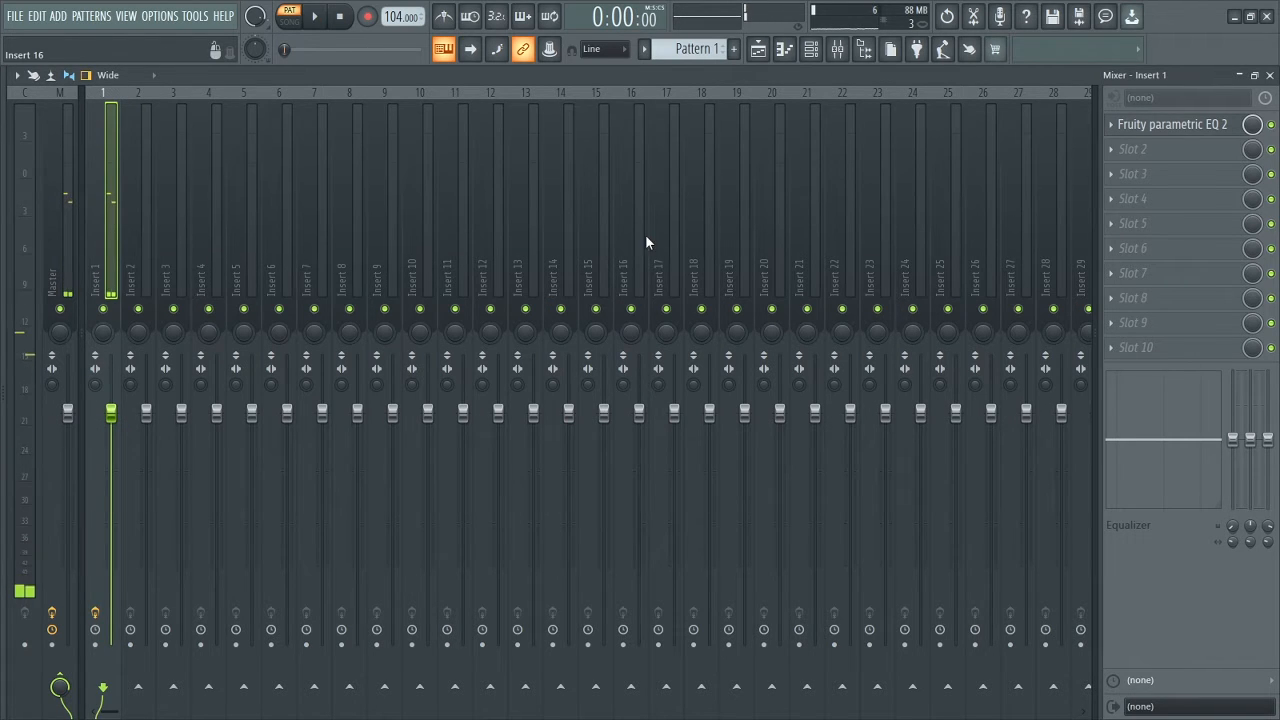
Step: Strum the Morphine chords by raising the Strumizer's Start Time strength, then audition them
{"action": "key", "text": "F7"}
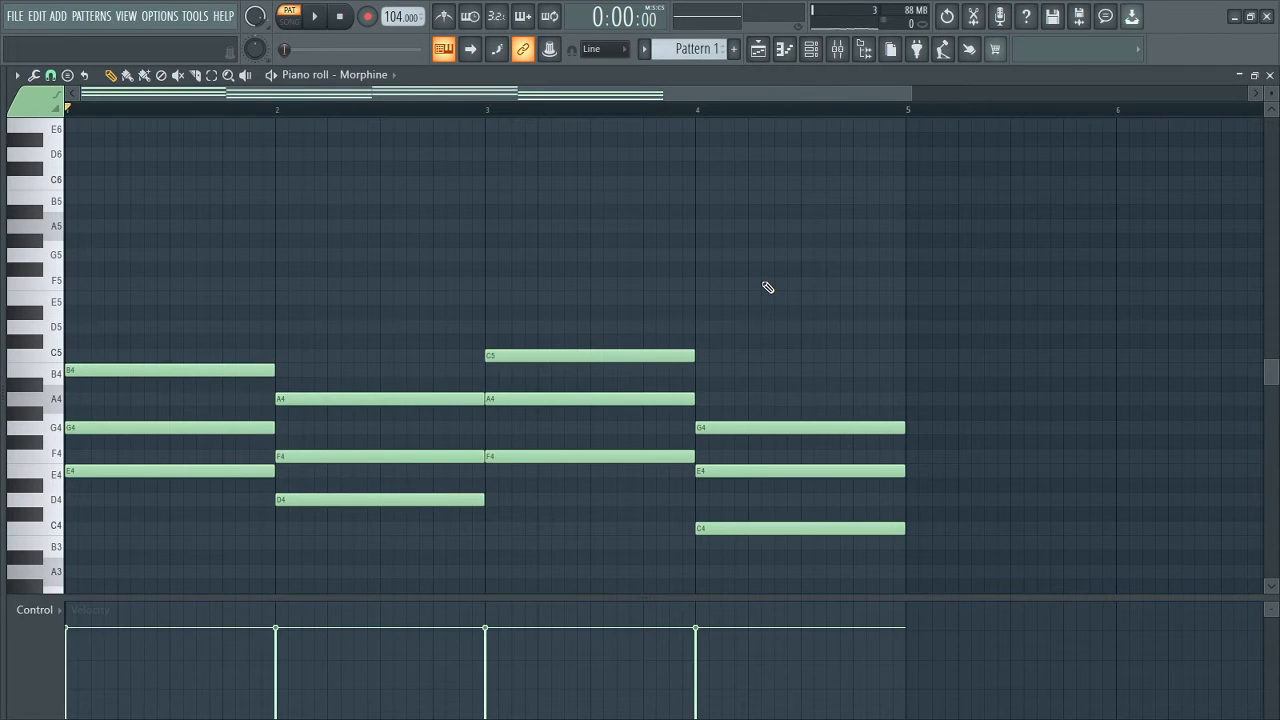
{"action": "key", "text": "alt+s"}
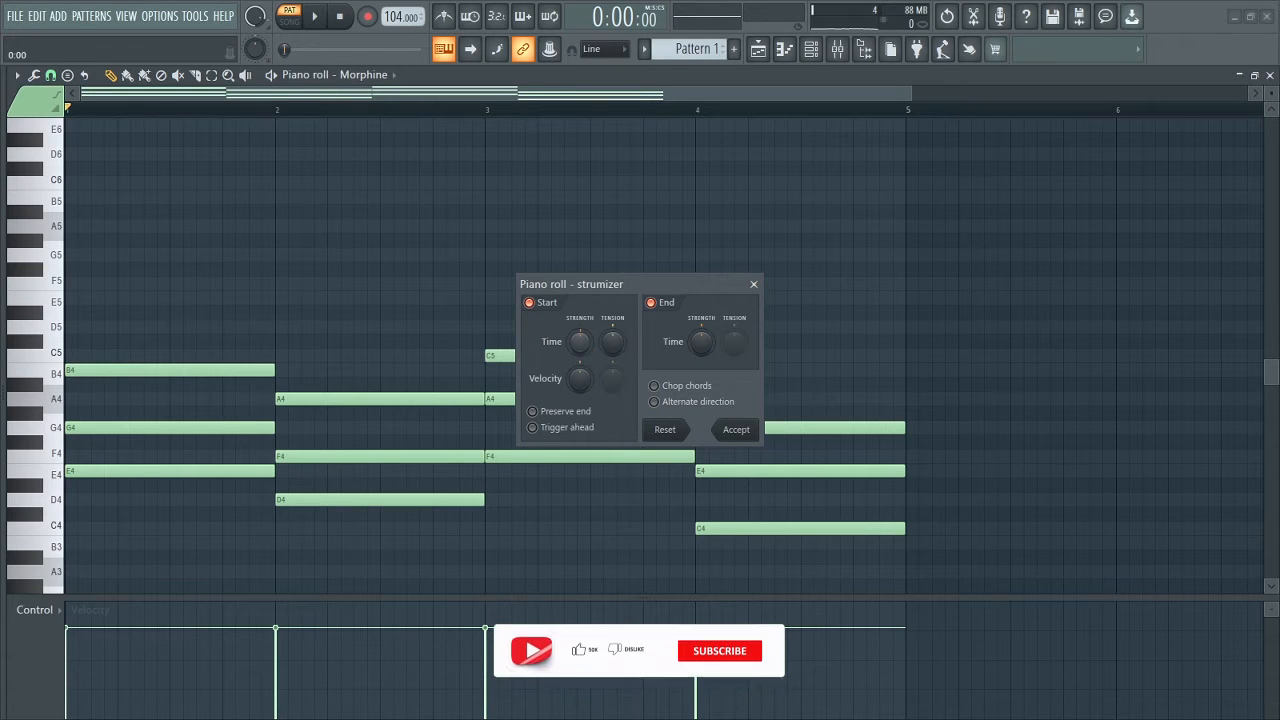
{"action": "left_click_drag", "start_coordinate": [580, 341], "coordinate": [547, 363]}
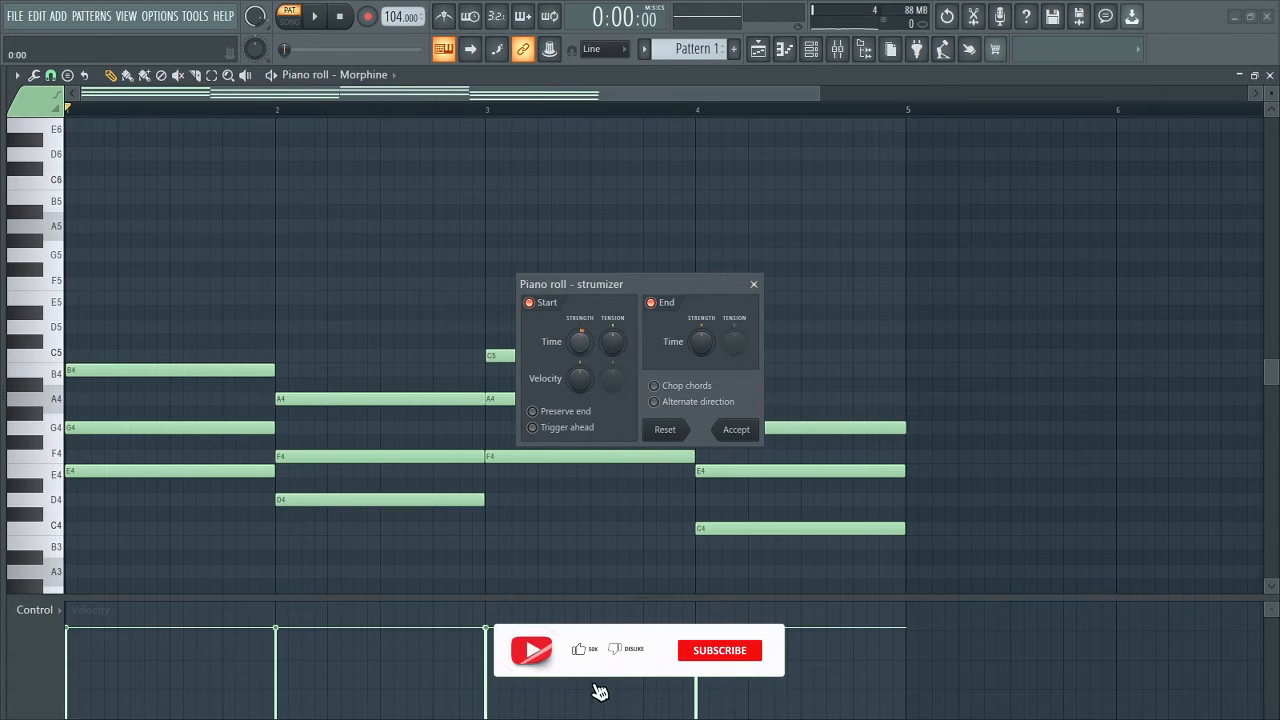
{"action": "left_click", "coordinate": [733, 430]}
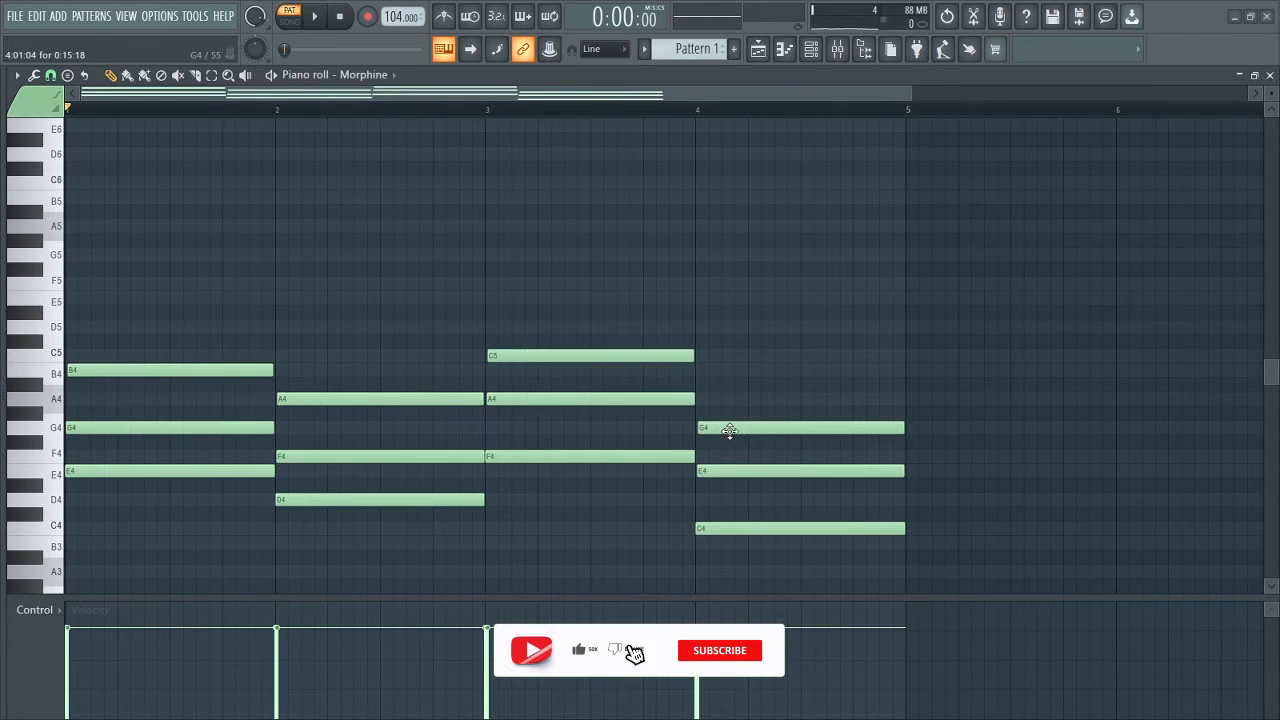
{"action": "left_click", "coordinate": [316, 30]}
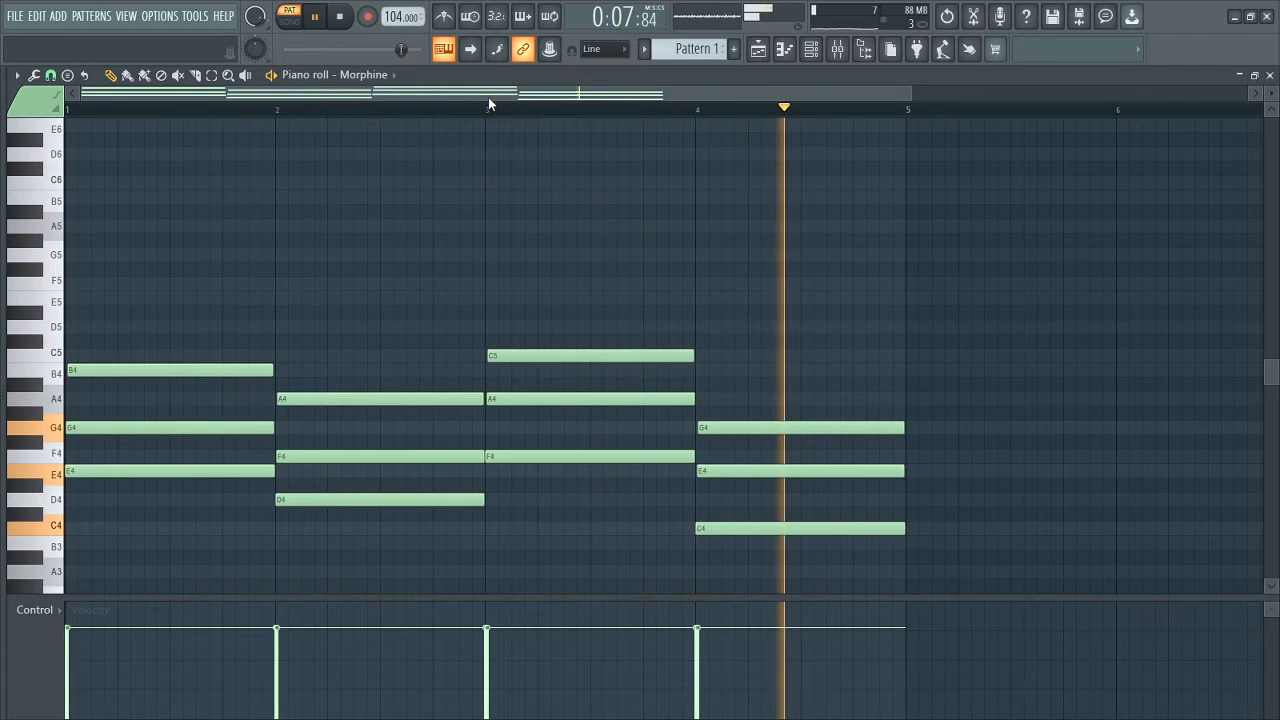
{"action": "key", "text": "space"}
Step: Paint Pattern 1 onto Track 1 of the playlist
{"action": "left_click", "coordinate": [786, 50]}
{"action": "left_click", "coordinate": [763, 48]}
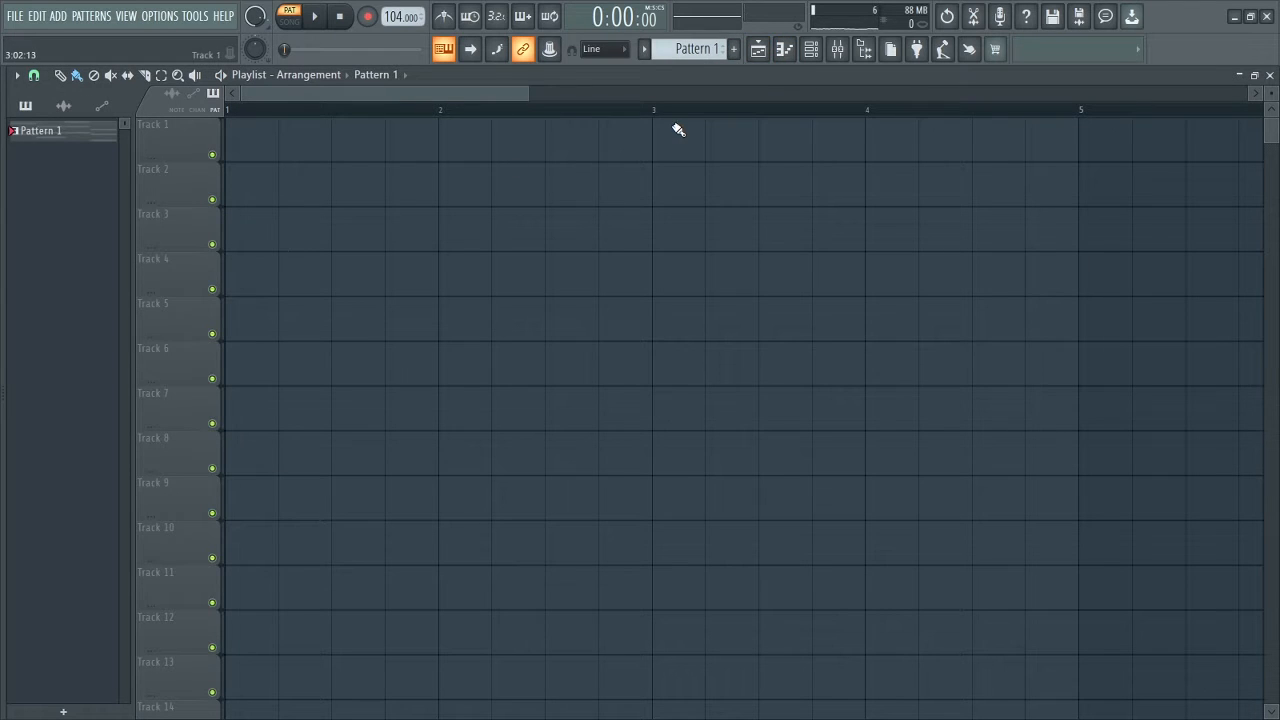
{"action": "left_click", "coordinate": [236, 141]}
{"action": "left_click", "coordinate": [690, 48]}
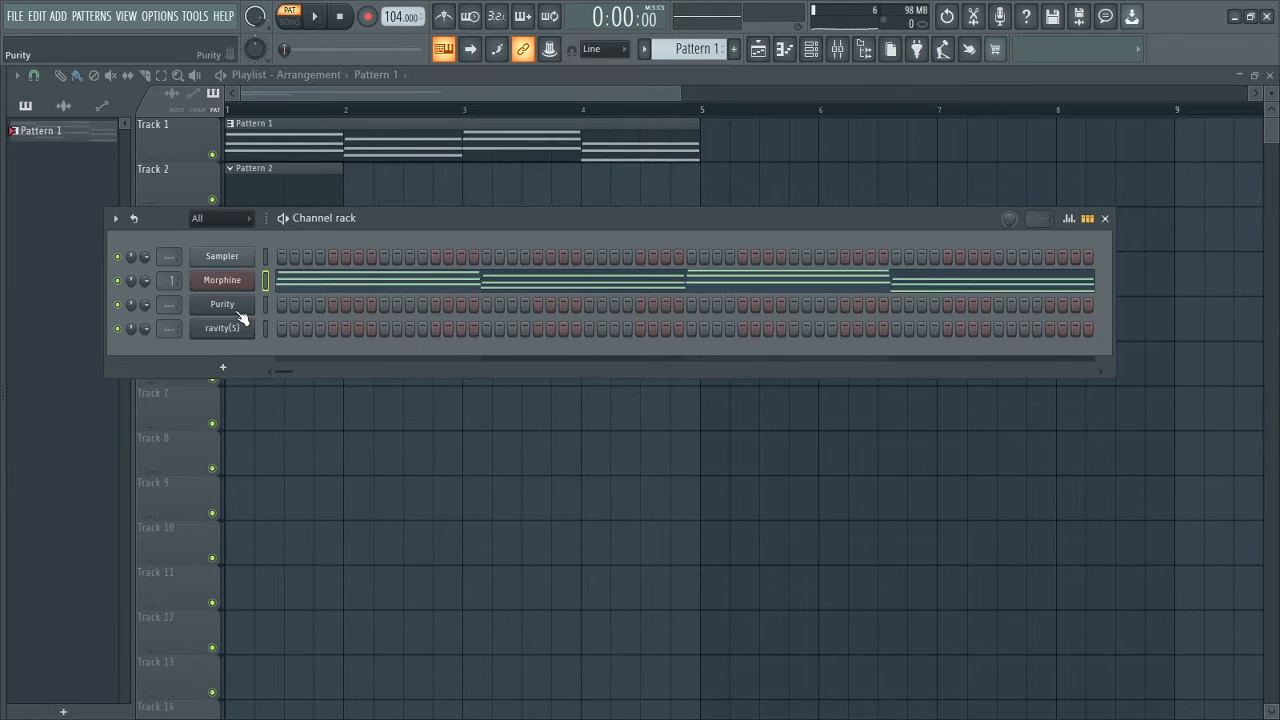
Step: Paste the chord notes into Purity, choose the Bell & Perc Marimba preset, and open its piano roll
{"action": "right_click", "coordinate": [237, 310]}
{"action": "left_click", "coordinate": [430, 337]}
{"action": "left_click", "coordinate": [230, 306]}
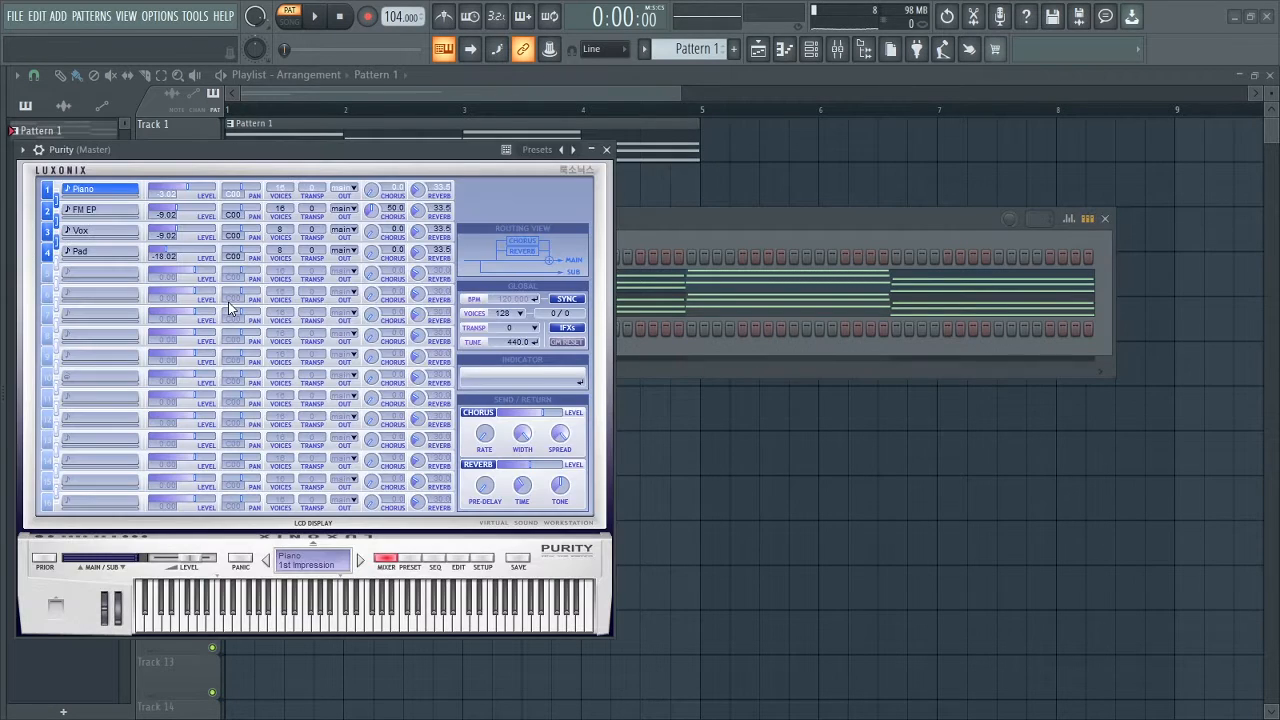
{"action": "left_click", "coordinate": [411, 566]}
{"action": "left_click", "coordinate": [538, 289]}
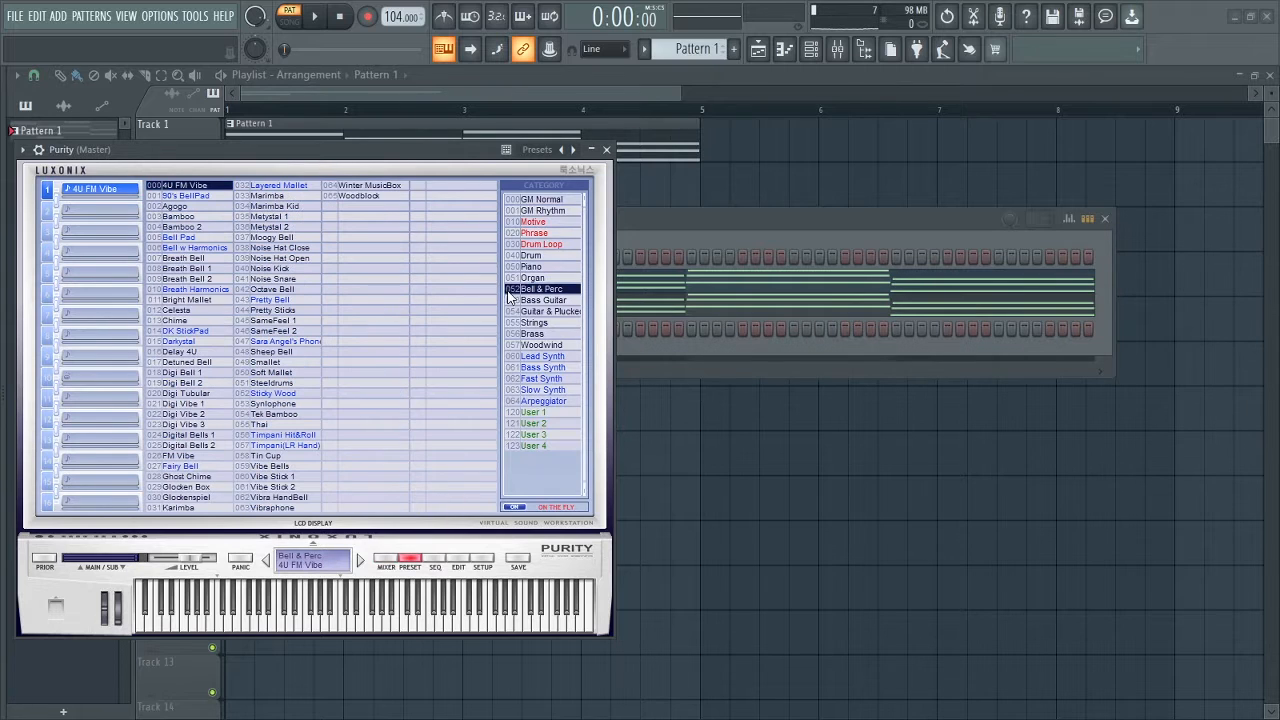
{"action": "left_click", "coordinate": [268, 196]}
{"action": "left_click", "coordinate": [605, 150]}
{"action": "key", "text": "F7"}
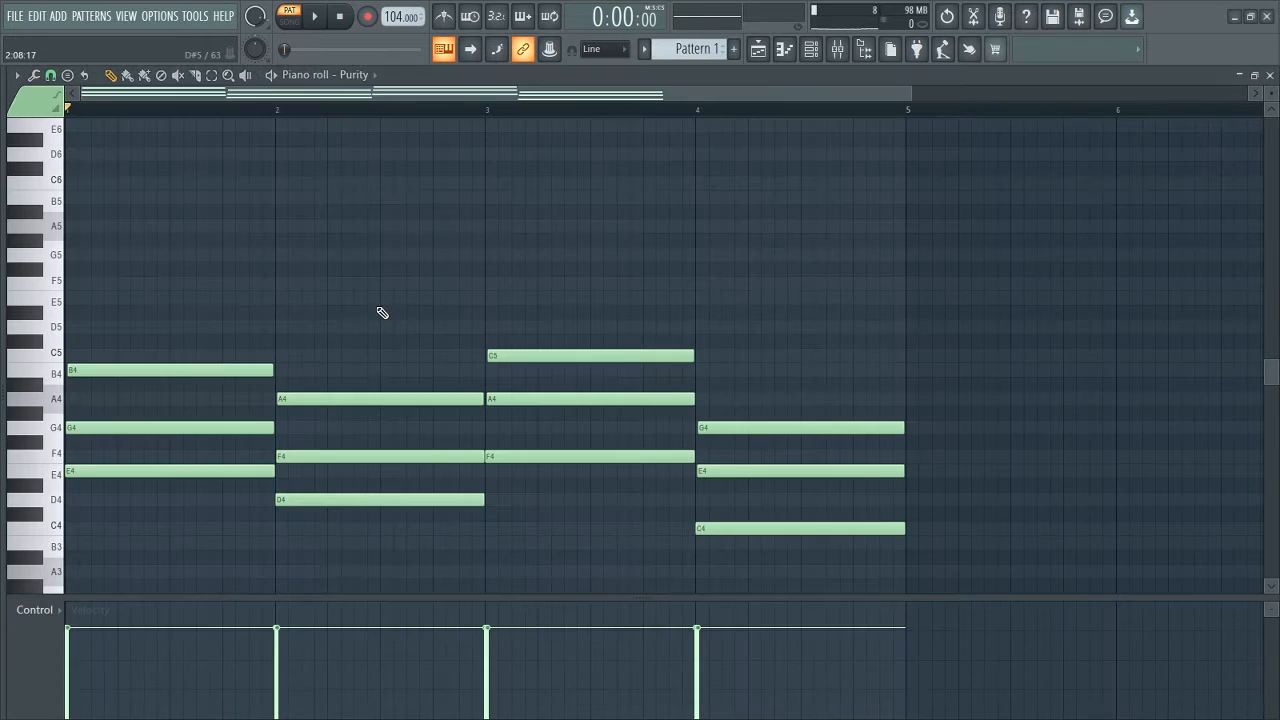
Step: Shorten all Purity chords into stabs and shift them one step later in each bar, then listen
{"action": "key", "text": "ctrl+a"}
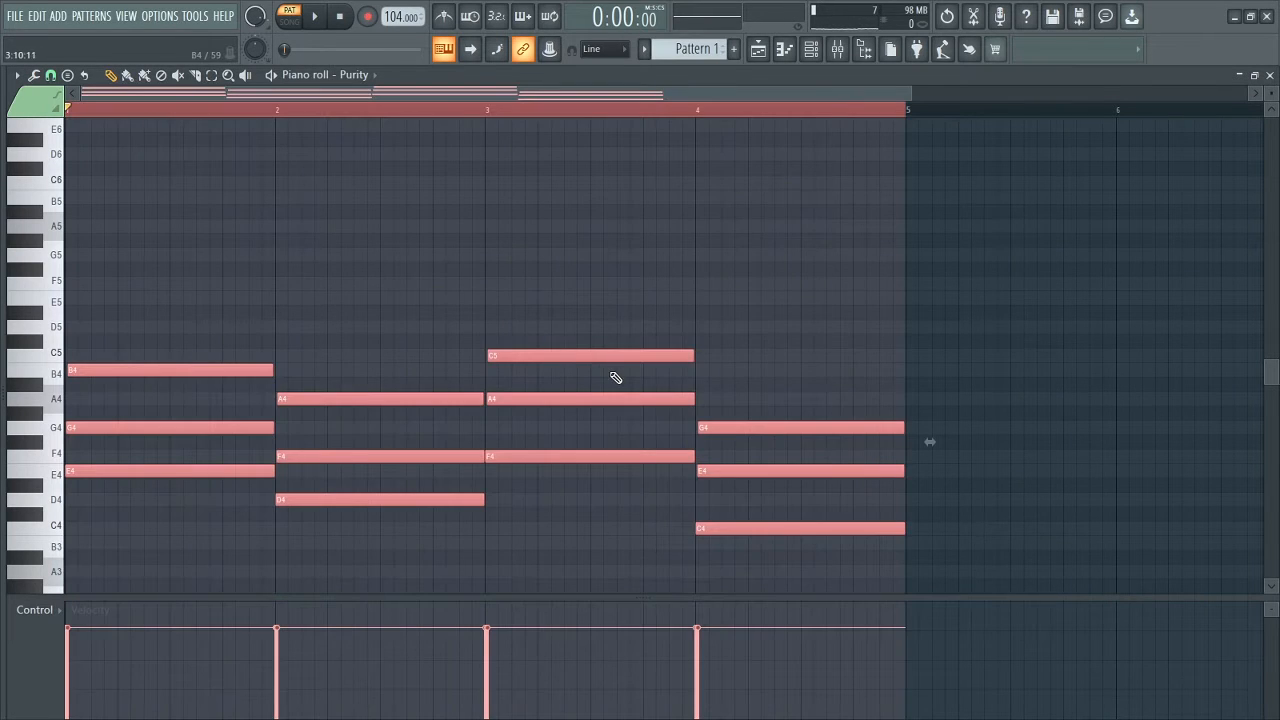
{"action": "left_click_drag", "start_coordinate": [697, 357], "coordinate": [503, 353]}
{"action": "left_click", "coordinate": [50, 75]}
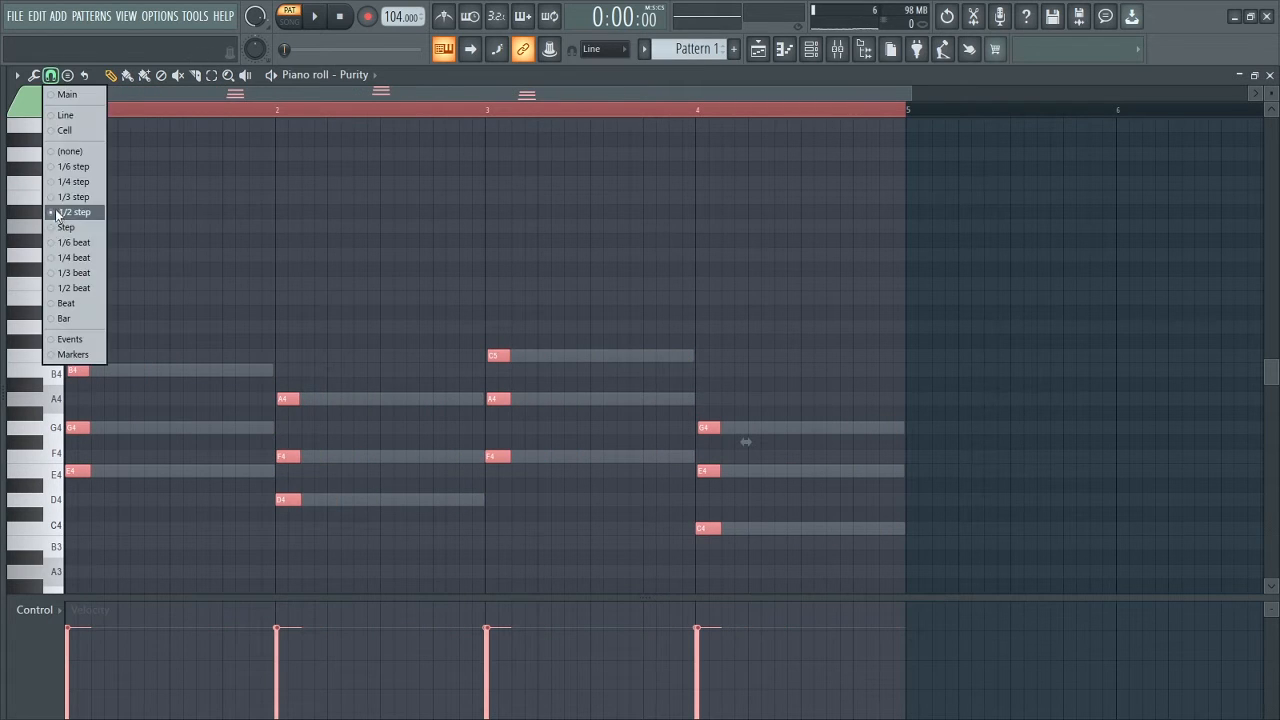
{"action": "left_click", "coordinate": [63, 228]}
{"action": "scroll", "coordinate": [416, 447], "scroll_direction": "up", "scroll_amount": 2, "text": "ctrl"}
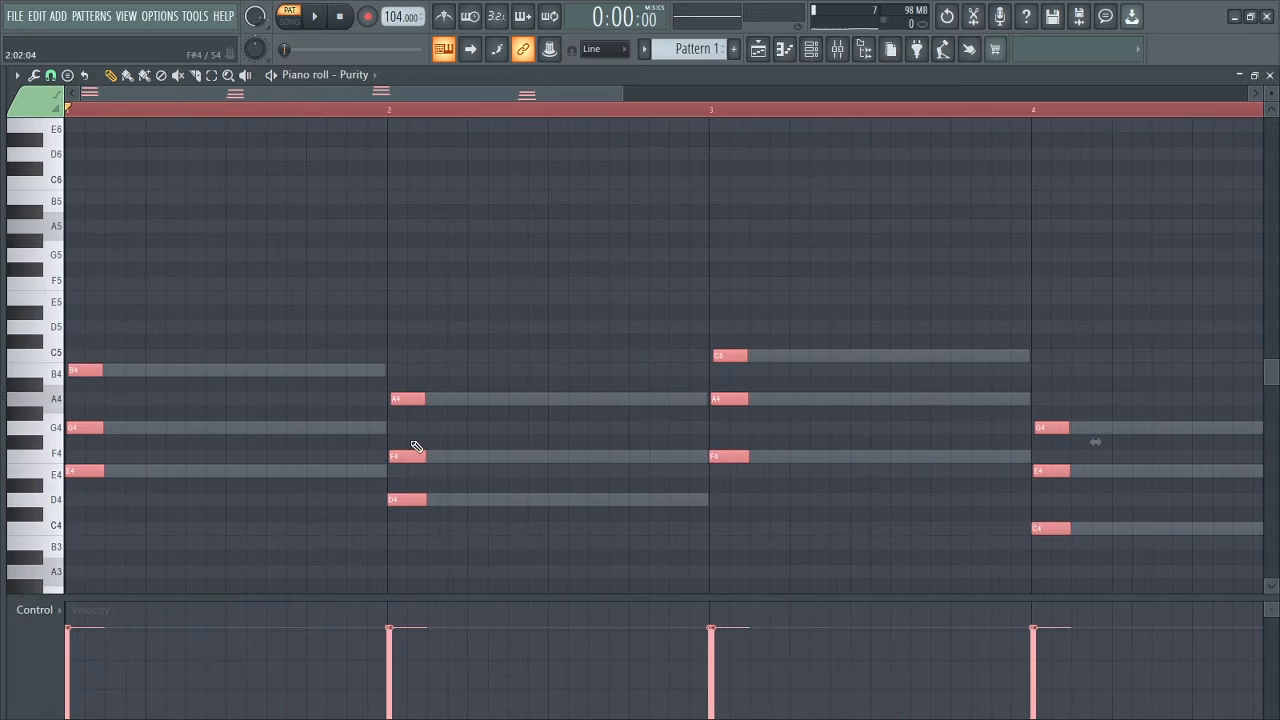
{"action": "left_click_drag", "start_coordinate": [405, 453], "coordinate": [447, 449]}
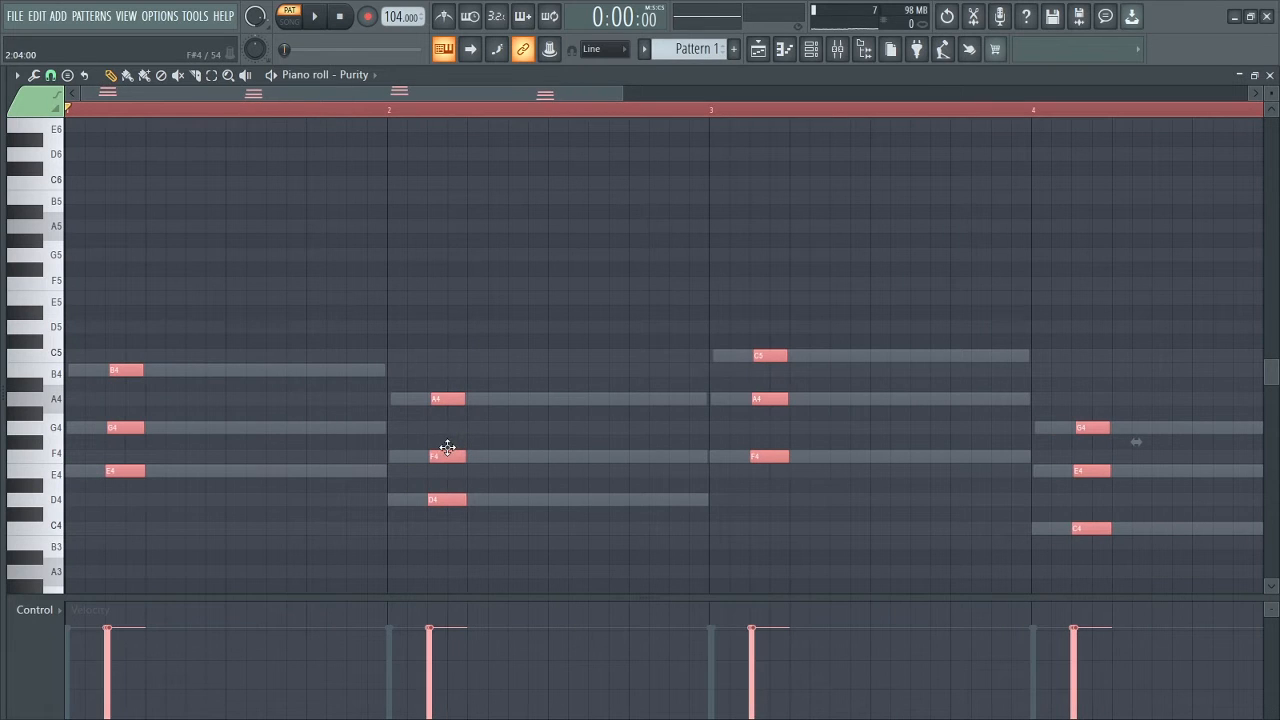
{"action": "left_click", "coordinate": [316, 20]}
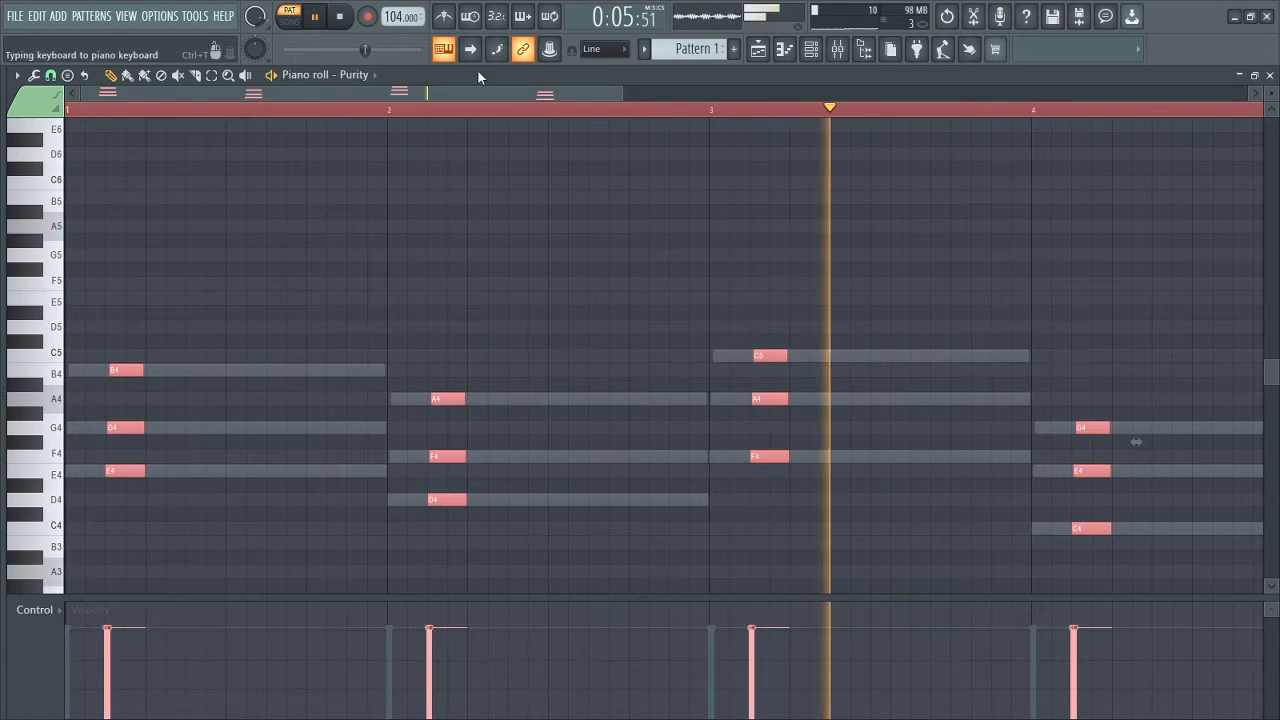
{"action": "left_click_drag", "start_coordinate": [615, 93], "coordinate": [925, 114]}
{"action": "key", "text": "space"}
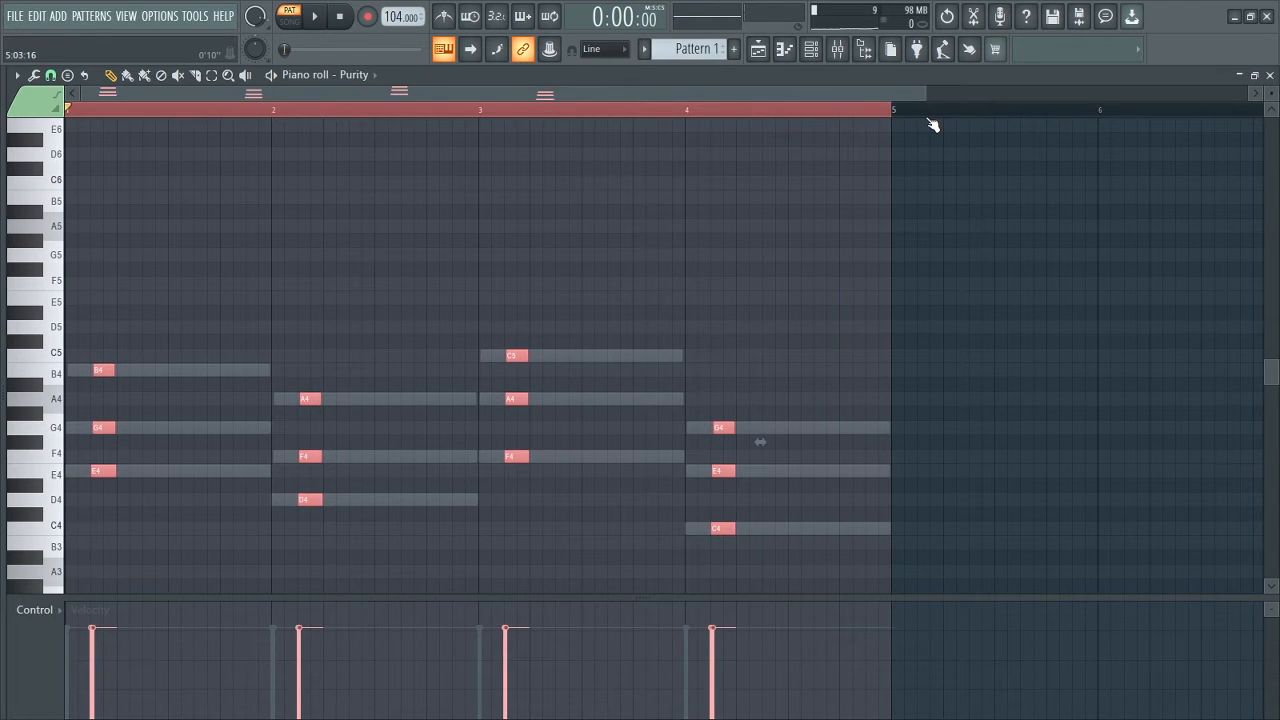
Step: Transpose the Purity stabs up one octave and play them back
{"action": "key", "text": "ctrl+Up"}
{"action": "key", "text": "space"}
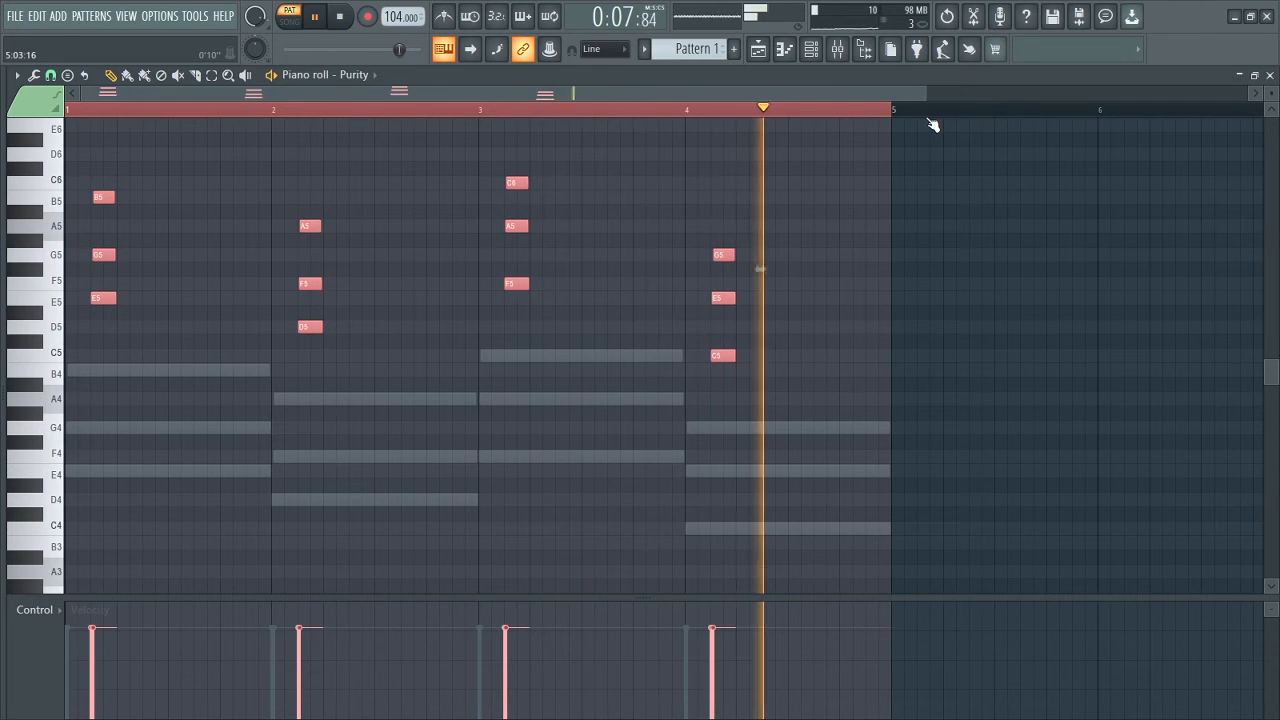
{"action": "key", "text": "space"}
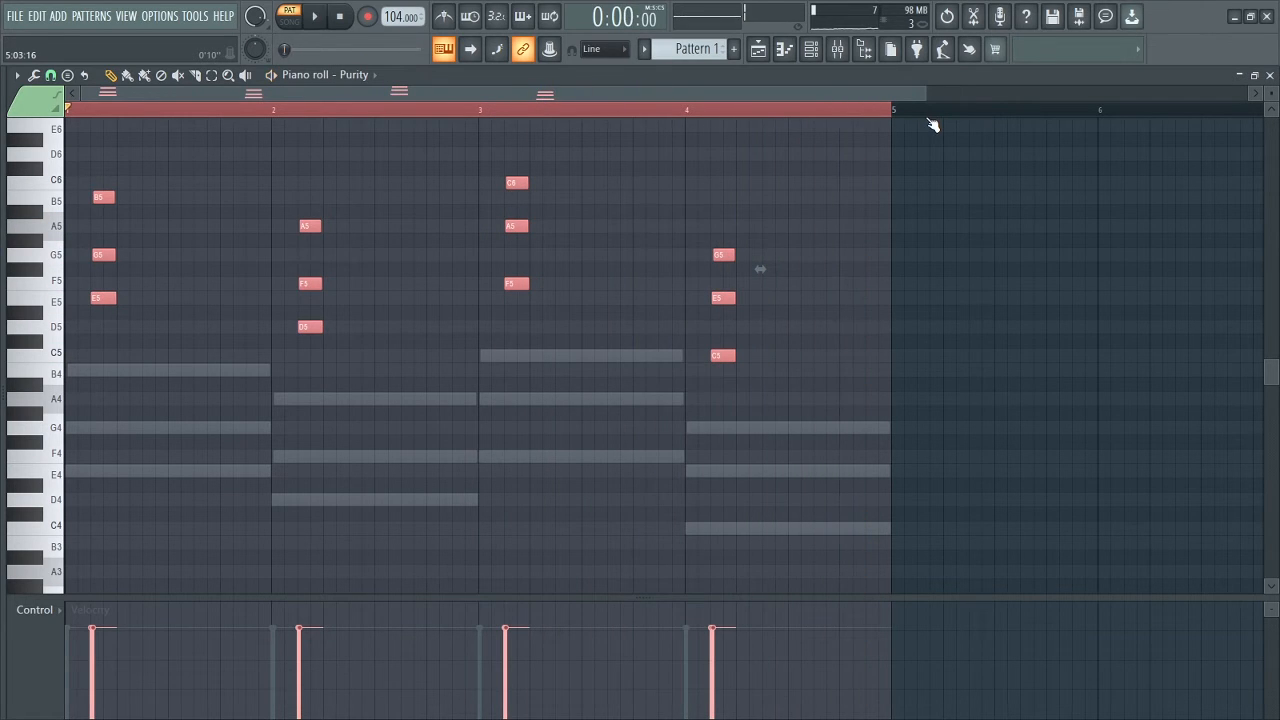
Step: Add a short E4 note at bar 1's start, deleting a stray D#5
{"action": "left_click", "coordinate": [170, 311]}
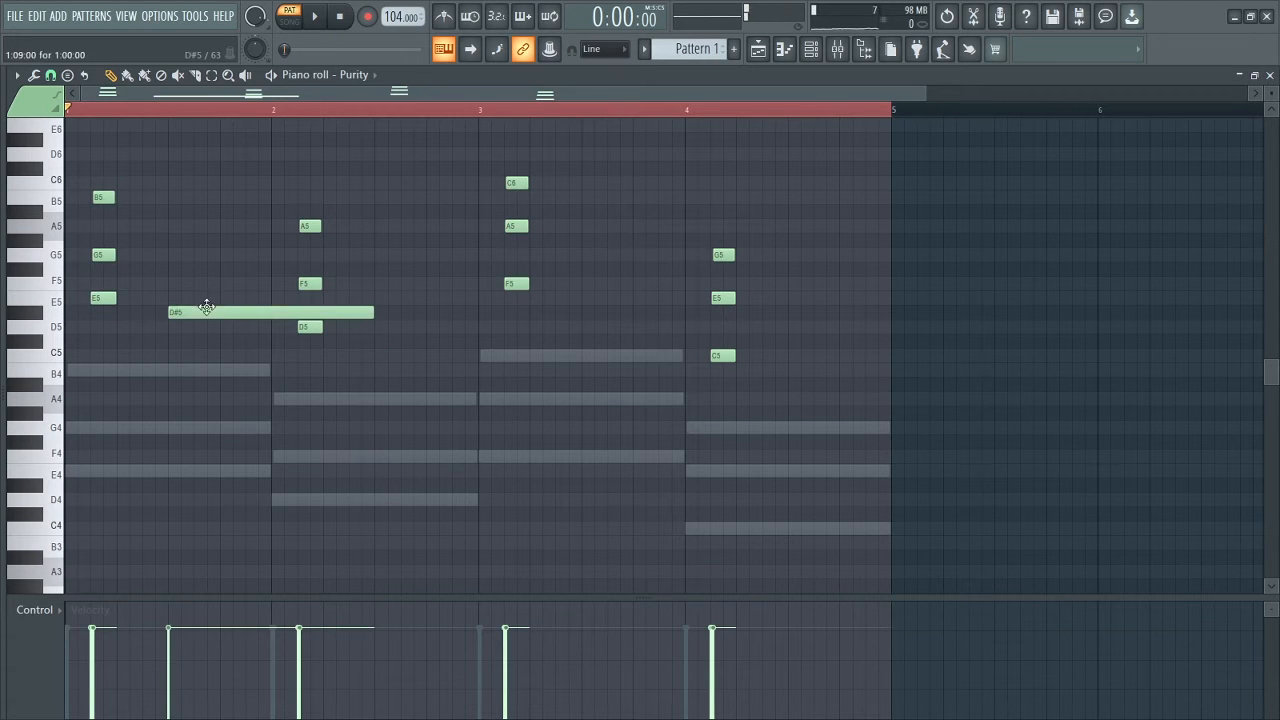
{"action": "right_click", "coordinate": [206, 308]}
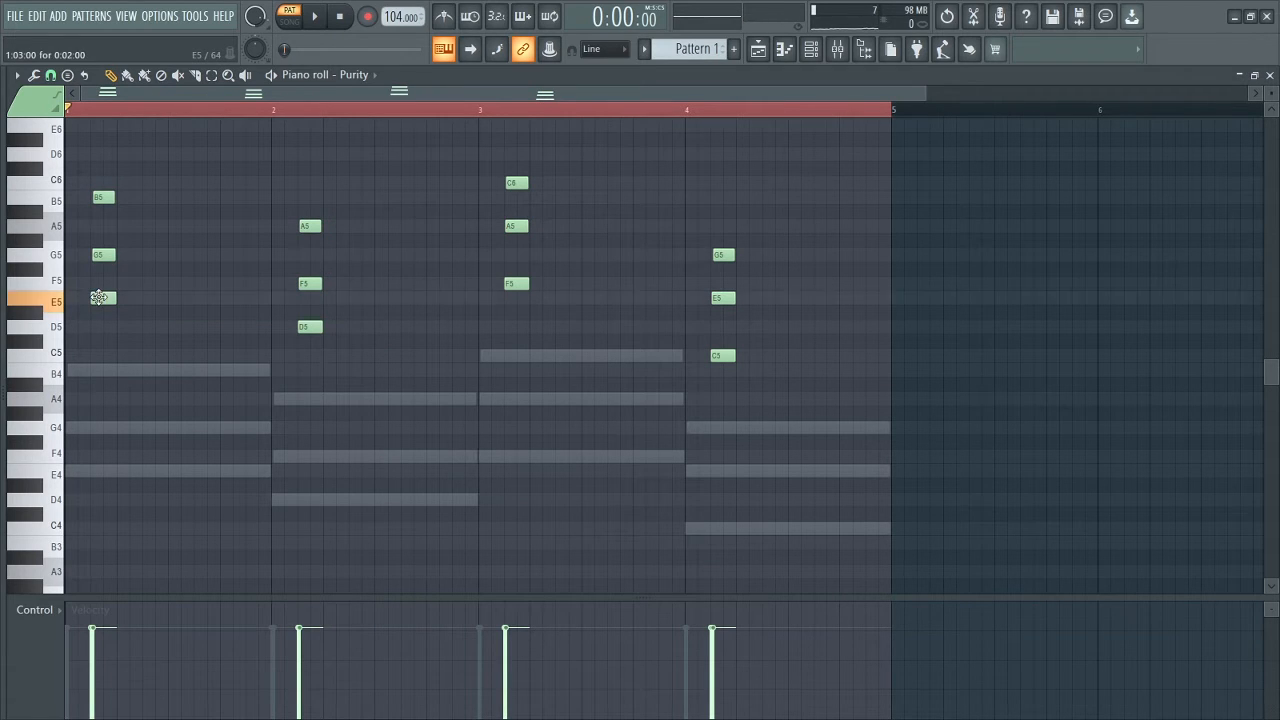
{"action": "left_click_drag", "start_coordinate": [77, 453], "coordinate": [68, 474]}
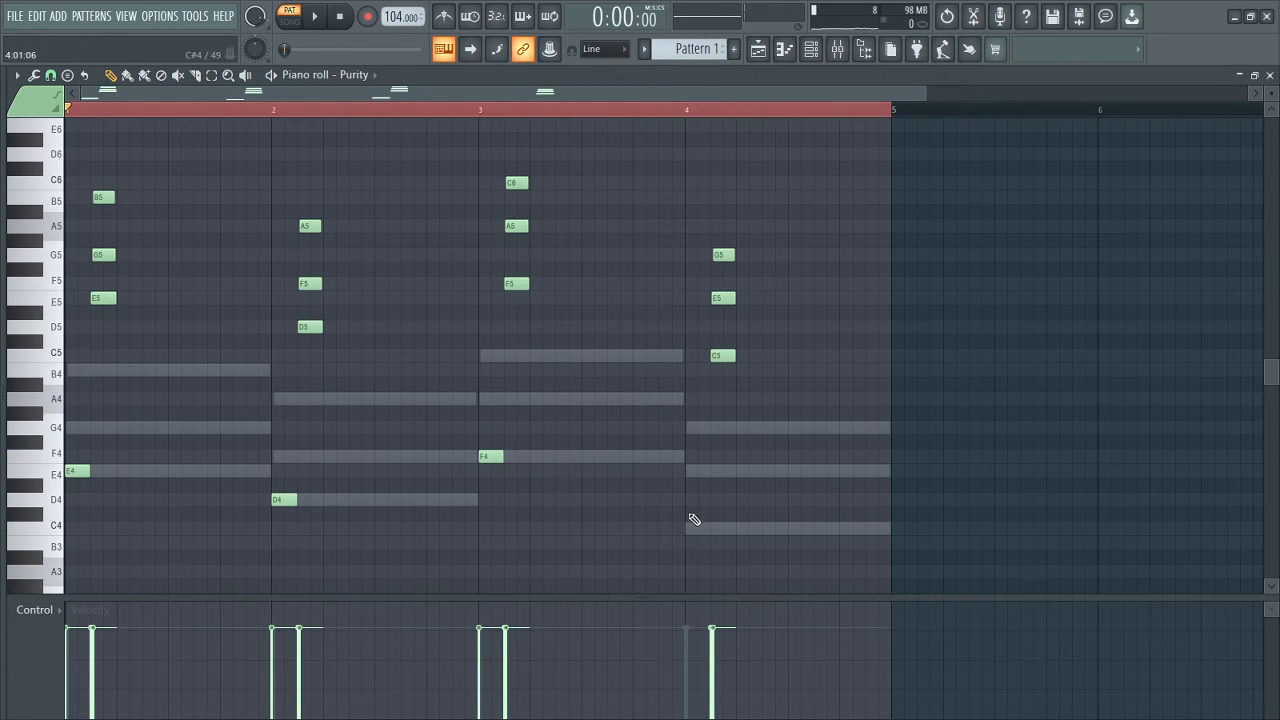
Step: Add a short C4 at bar 4, play it, then copy the E4, D4, F4, C4 notes an octave lower
{"action": "left_click_drag", "start_coordinate": [687, 517], "coordinate": [687, 535]}
{"action": "left_click_drag", "start_coordinate": [930, 93], "coordinate": [572, 100]}
{"action": "key", "text": "space"}
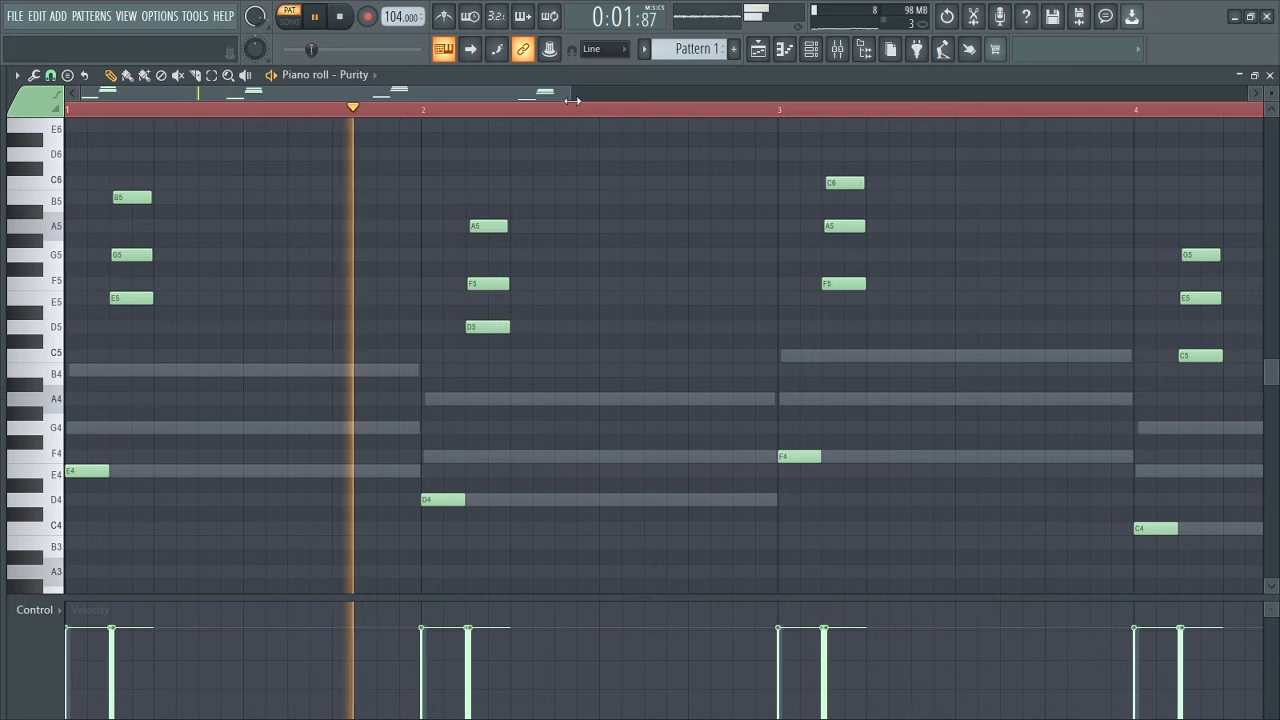
{"action": "left_click_drag", "start_coordinate": [572, 98], "coordinate": [743, 92]}
{"action": "key", "text": "space"}
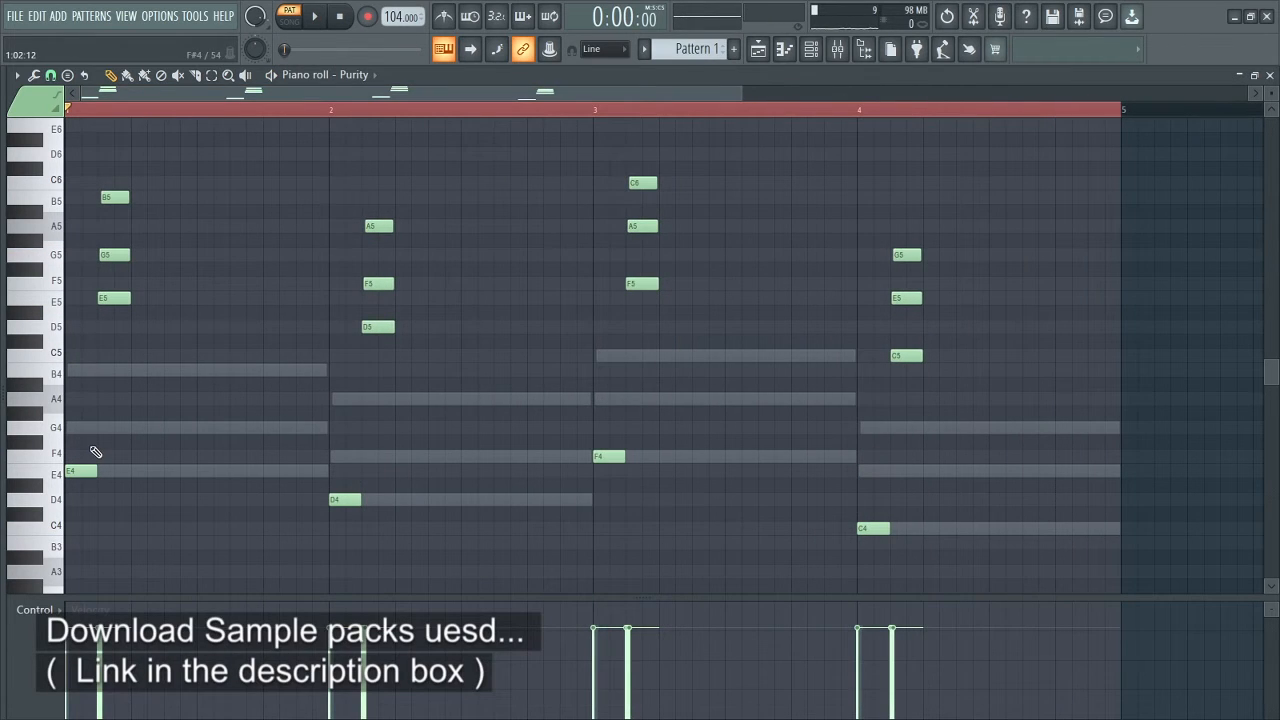
{"action": "left_click_drag", "start_coordinate": [89, 435], "coordinate": [920, 565]}
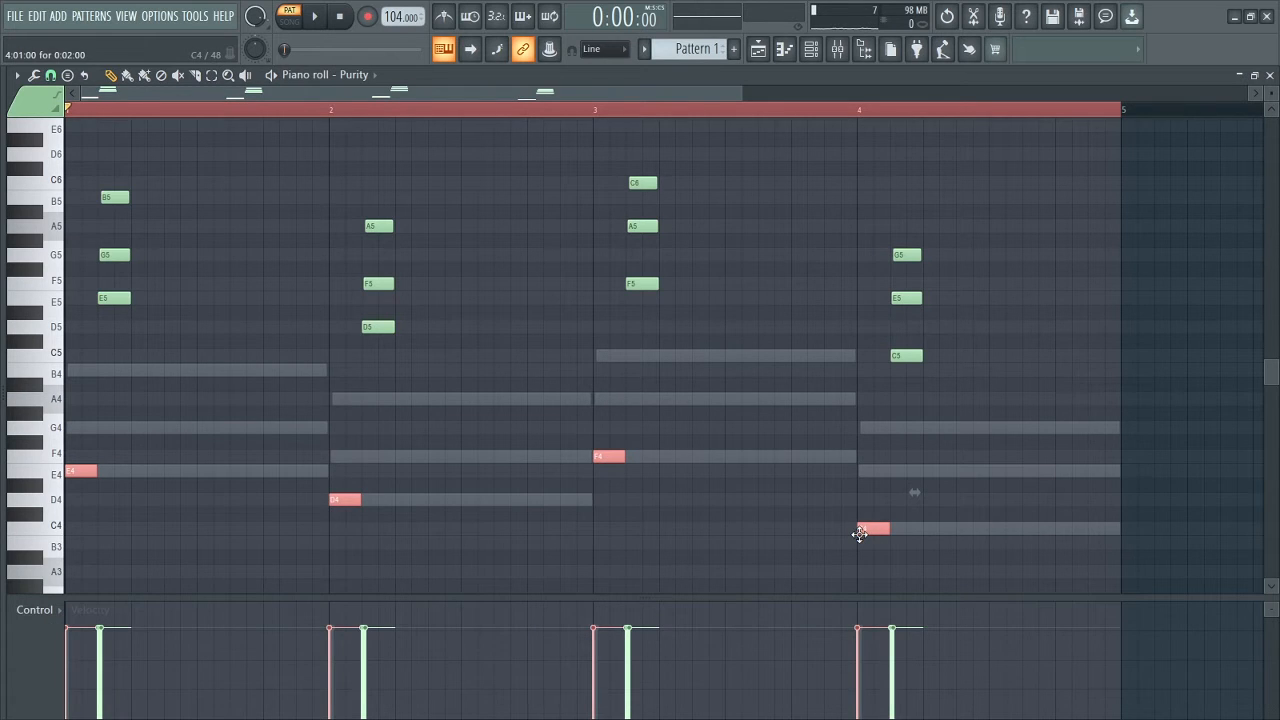
{"action": "left_click_drag", "start_coordinate": [1271, 93], "coordinate": [1271, 108]}
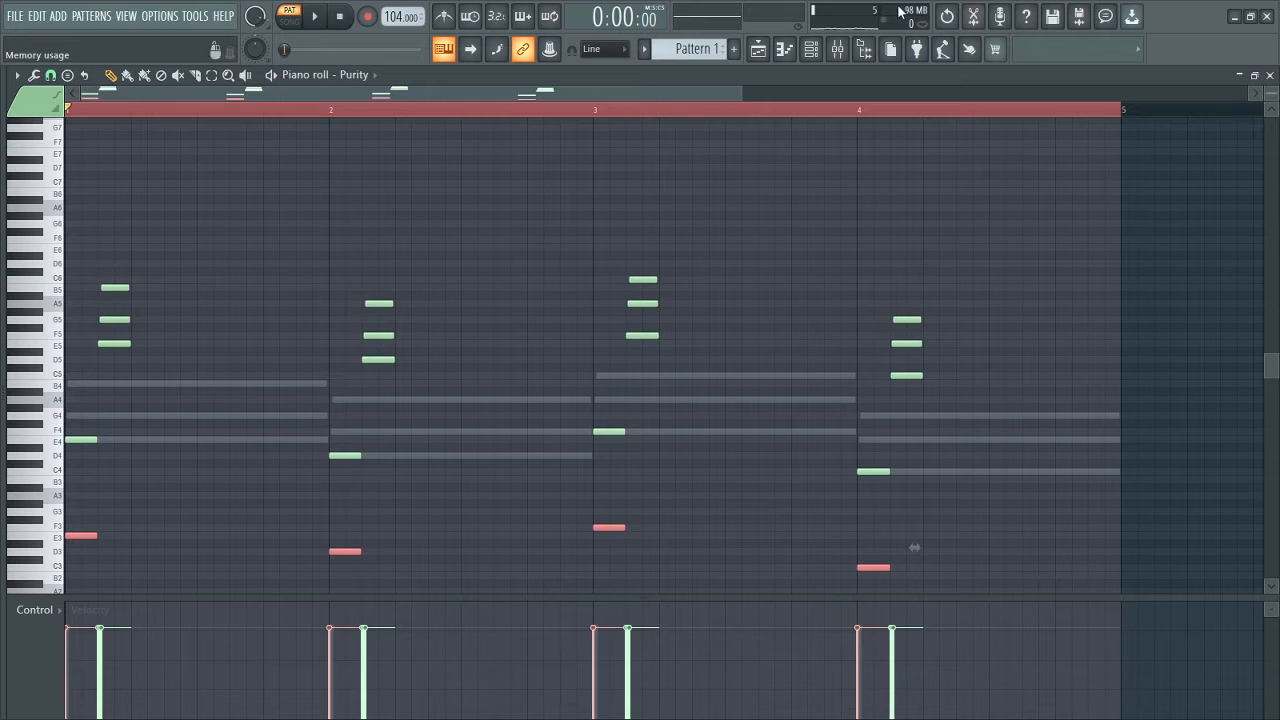
Step: Play the pattern while enlarging the note rows and scrolling down to show the octave-down bass notes to C3
{"action": "left_click", "coordinate": [319, 17]}
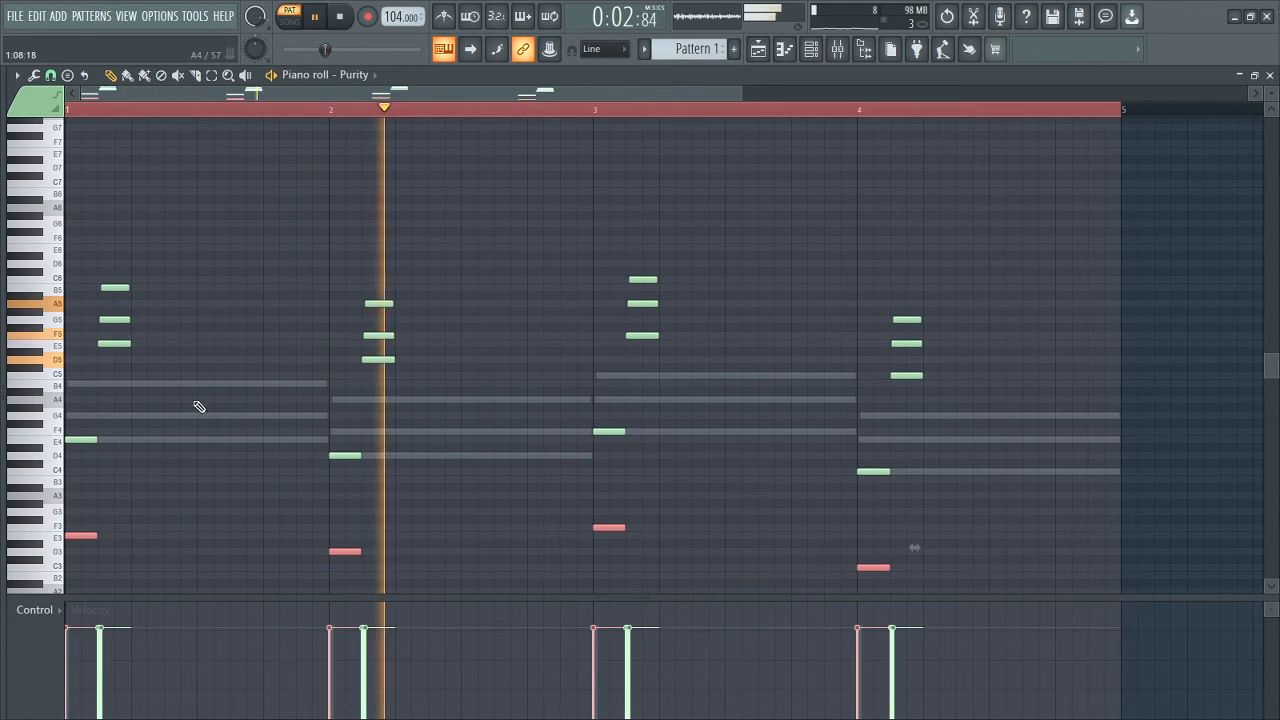
{"action": "key", "text": "space"}
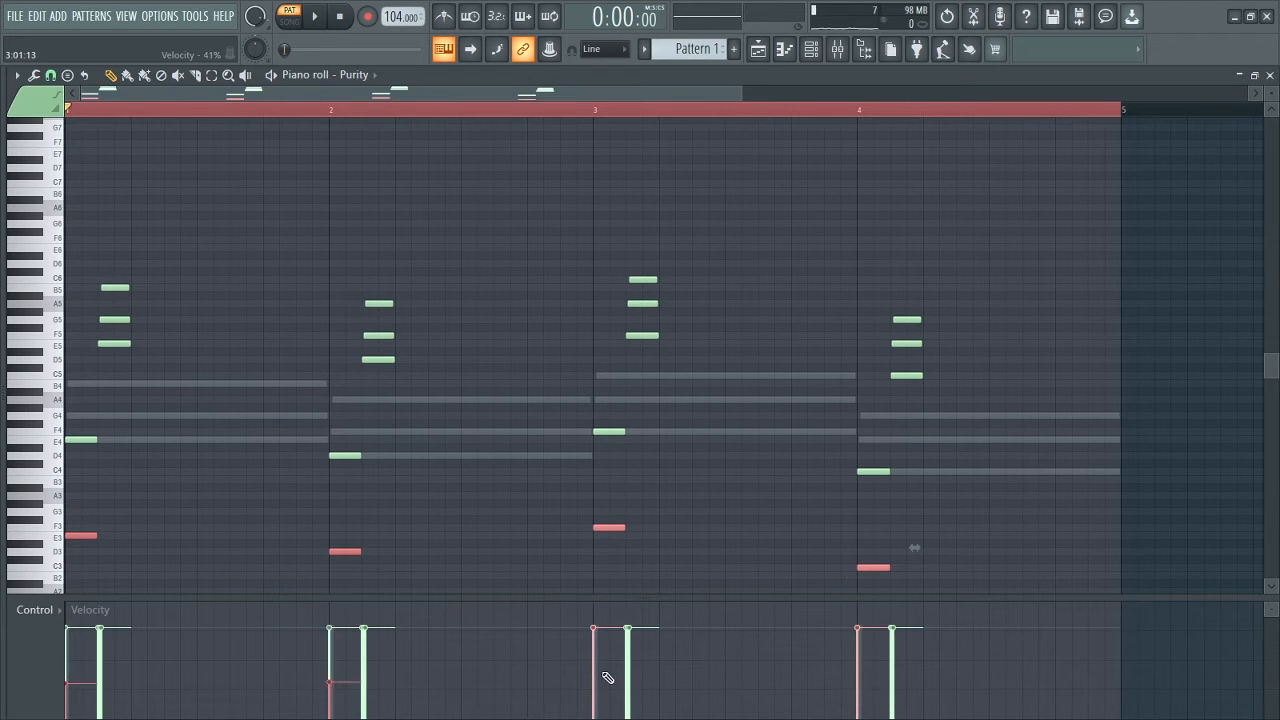
{"action": "key", "text": "space"}
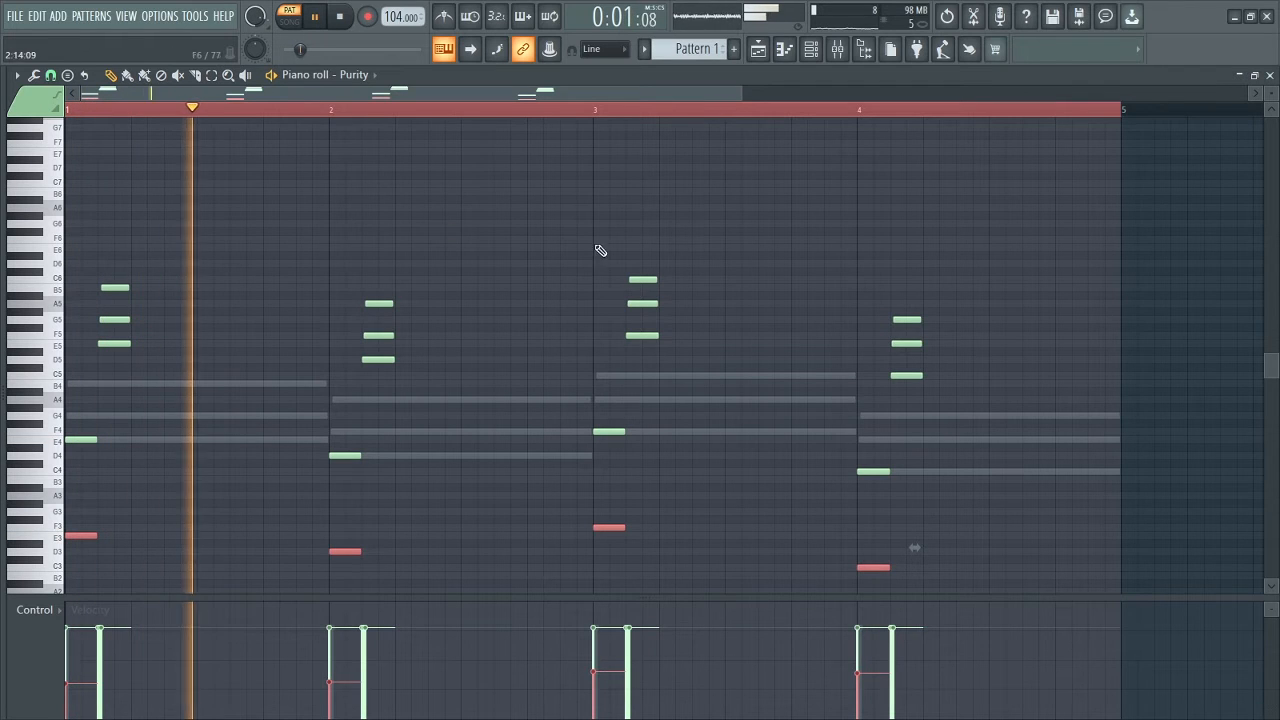
{"action": "left_click_drag", "start_coordinate": [1271, 93], "coordinate": [1271, 77]}
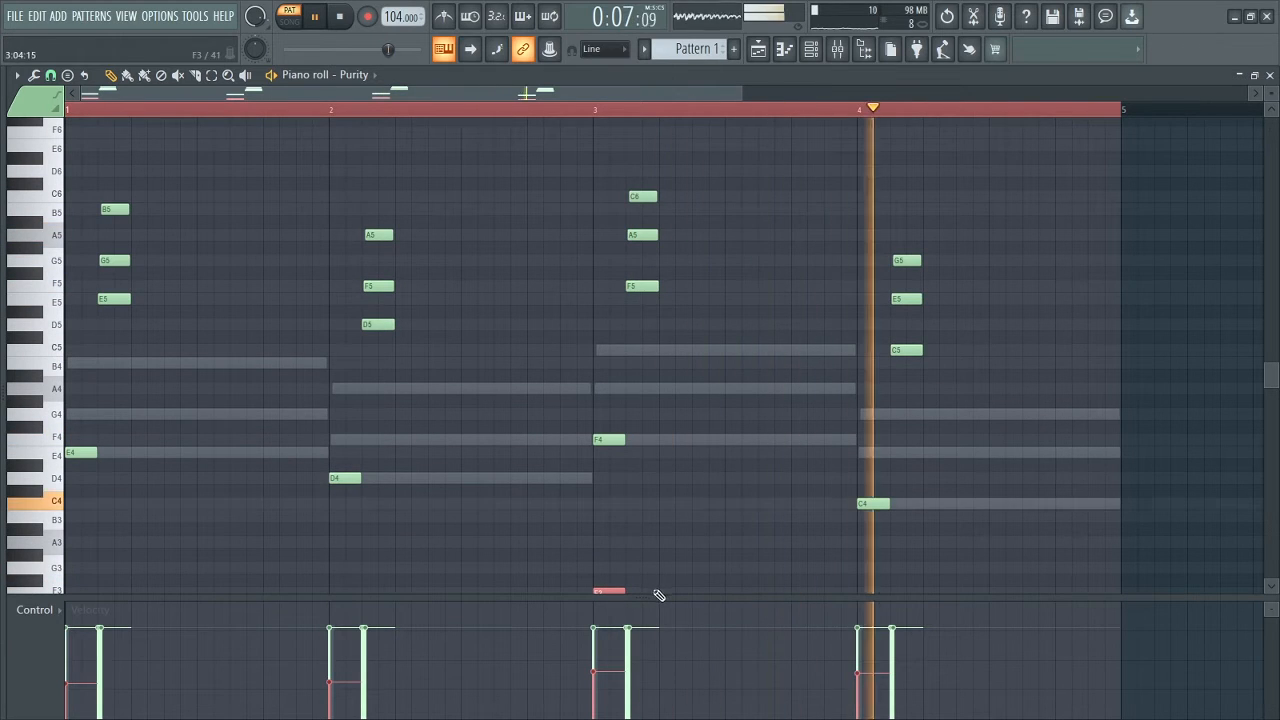
{"action": "left_click_drag", "start_coordinate": [645, 598], "coordinate": [633, 669]}
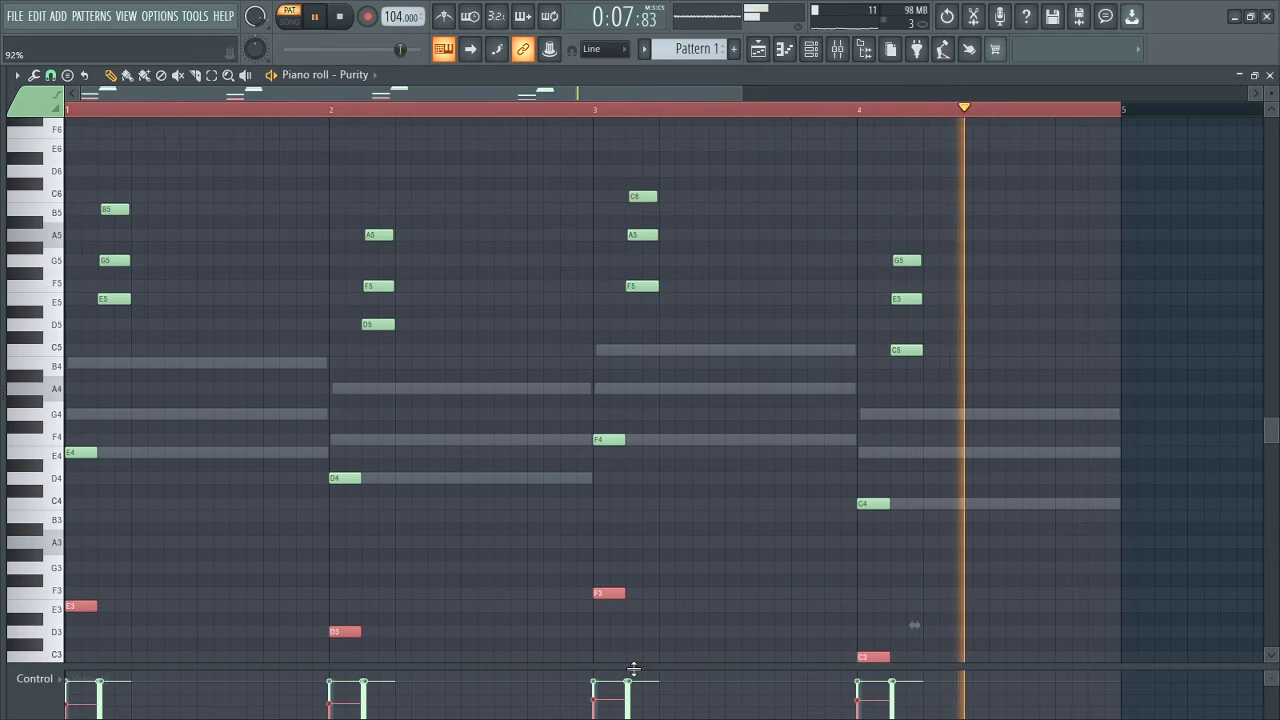
{"action": "key", "text": "space"}
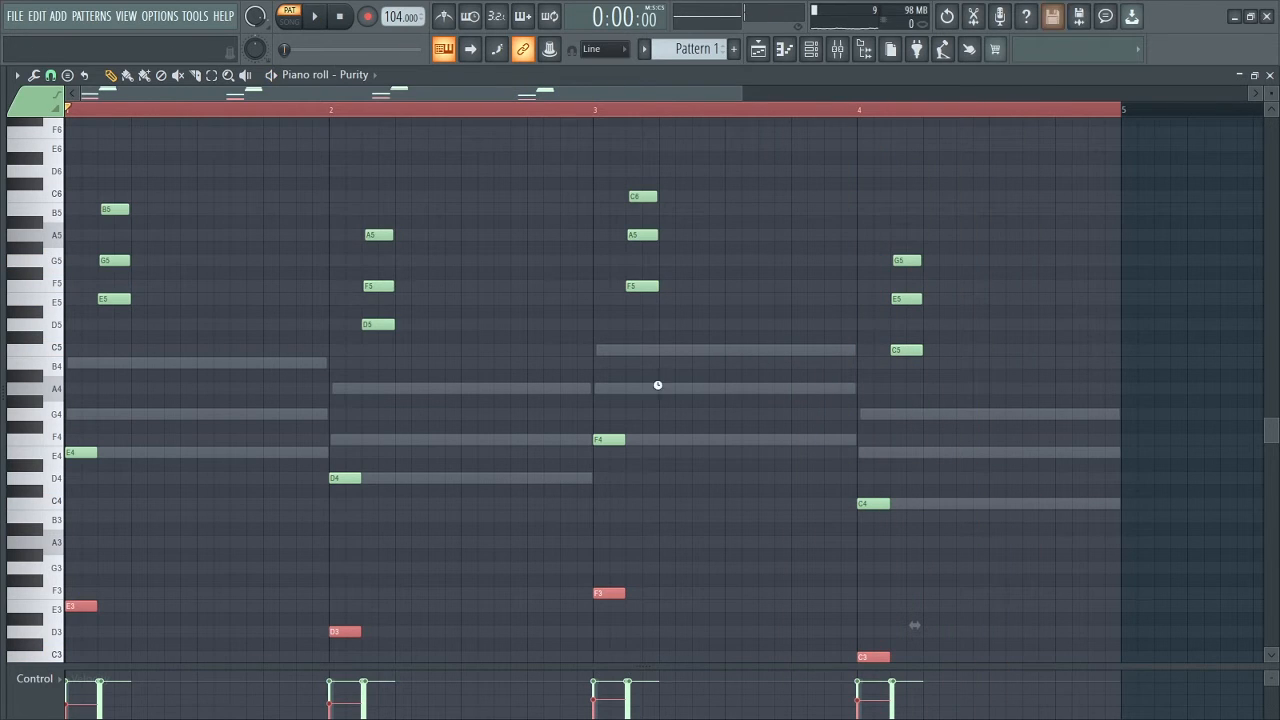
Step: Copy the Morphine channel's chord notes and paste them into the ravity(S) channel
{"action": "left_click", "coordinate": [811, 49]}
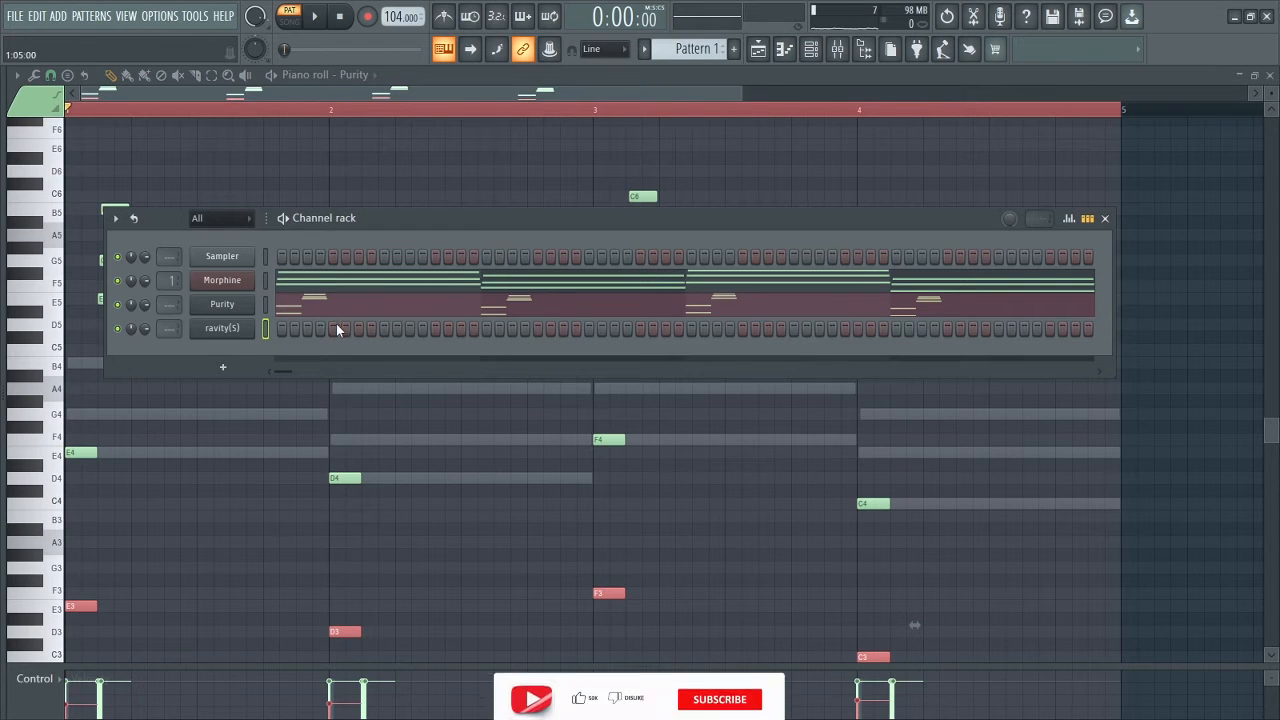
{"action": "right_click", "coordinate": [236, 283]}
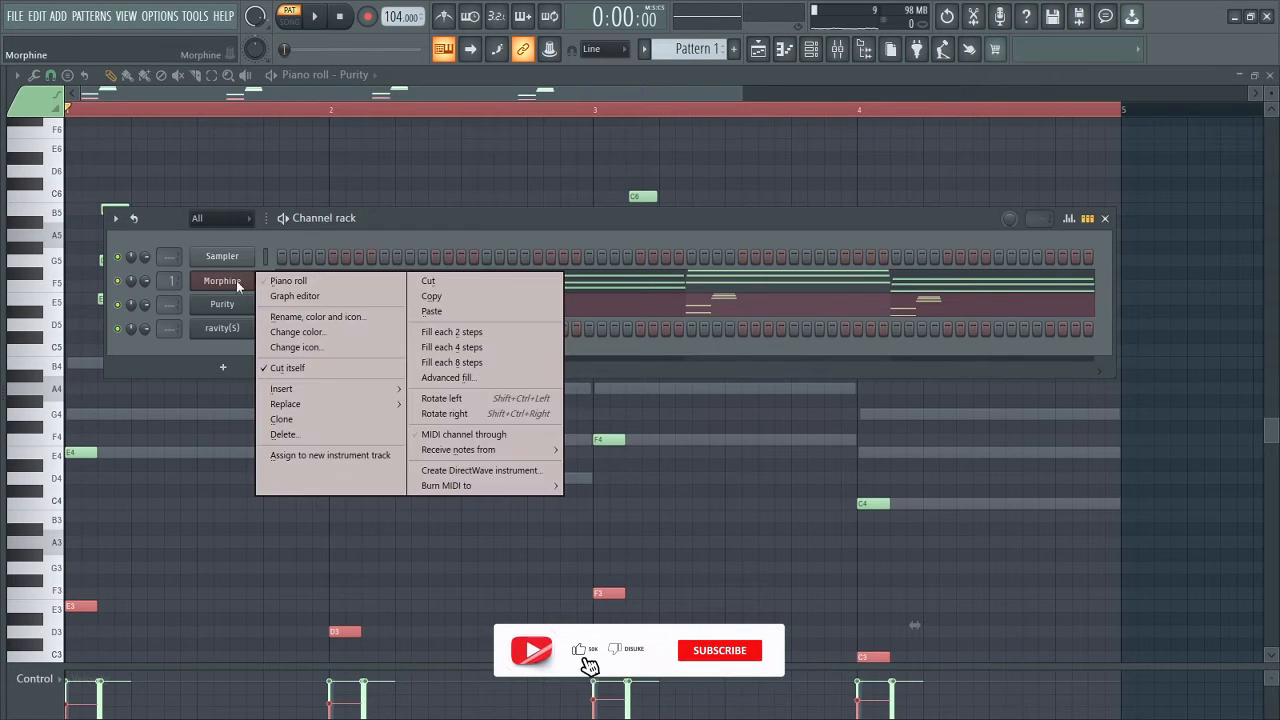
{"action": "left_click", "coordinate": [430, 298]}
{"action": "right_click", "coordinate": [220, 334]}
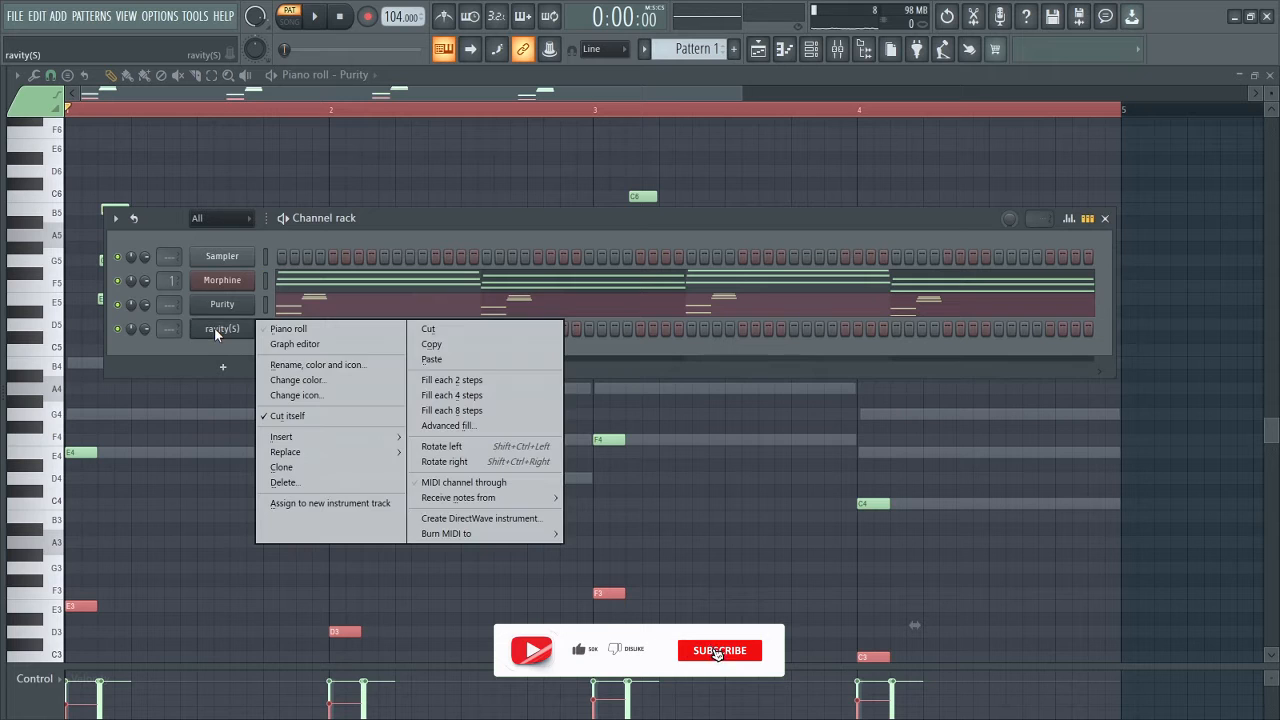
{"action": "left_click", "coordinate": [432, 362]}
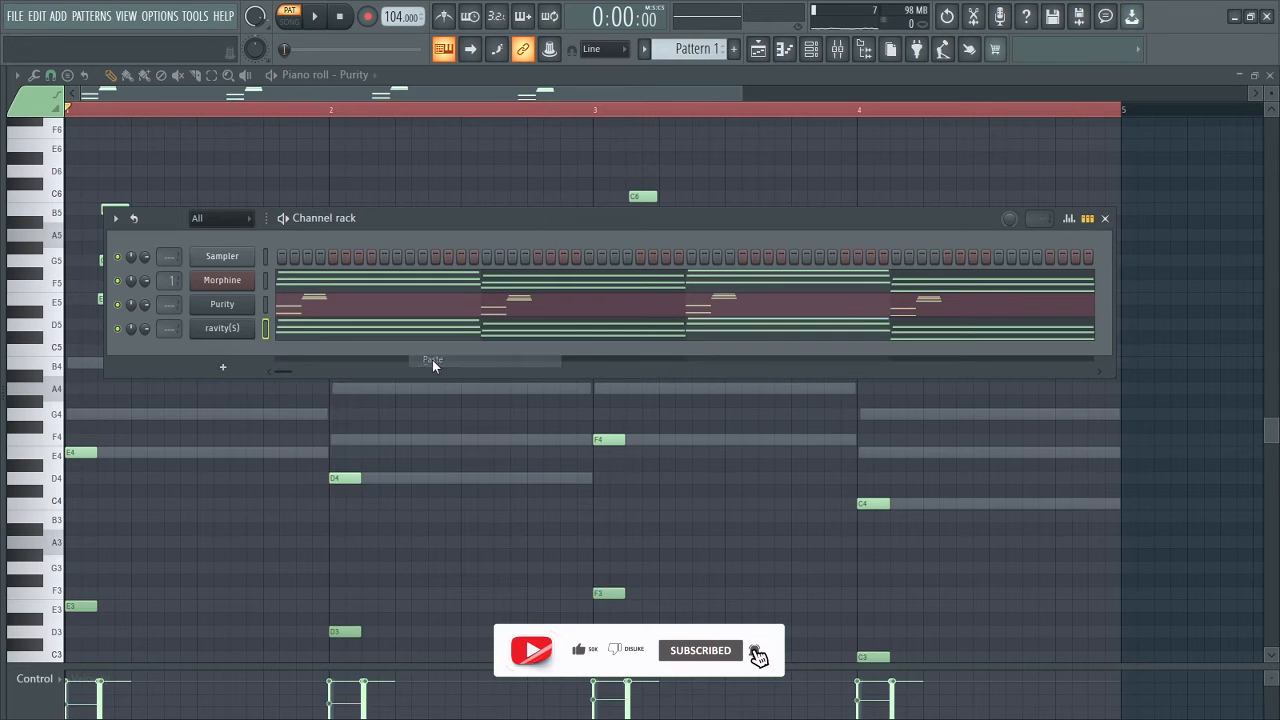
Step: Bring up the ravity(S) synth and browse another preset category
{"action": "left_click", "coordinate": [242, 331]}
{"action": "left_click", "coordinate": [354, 210]}
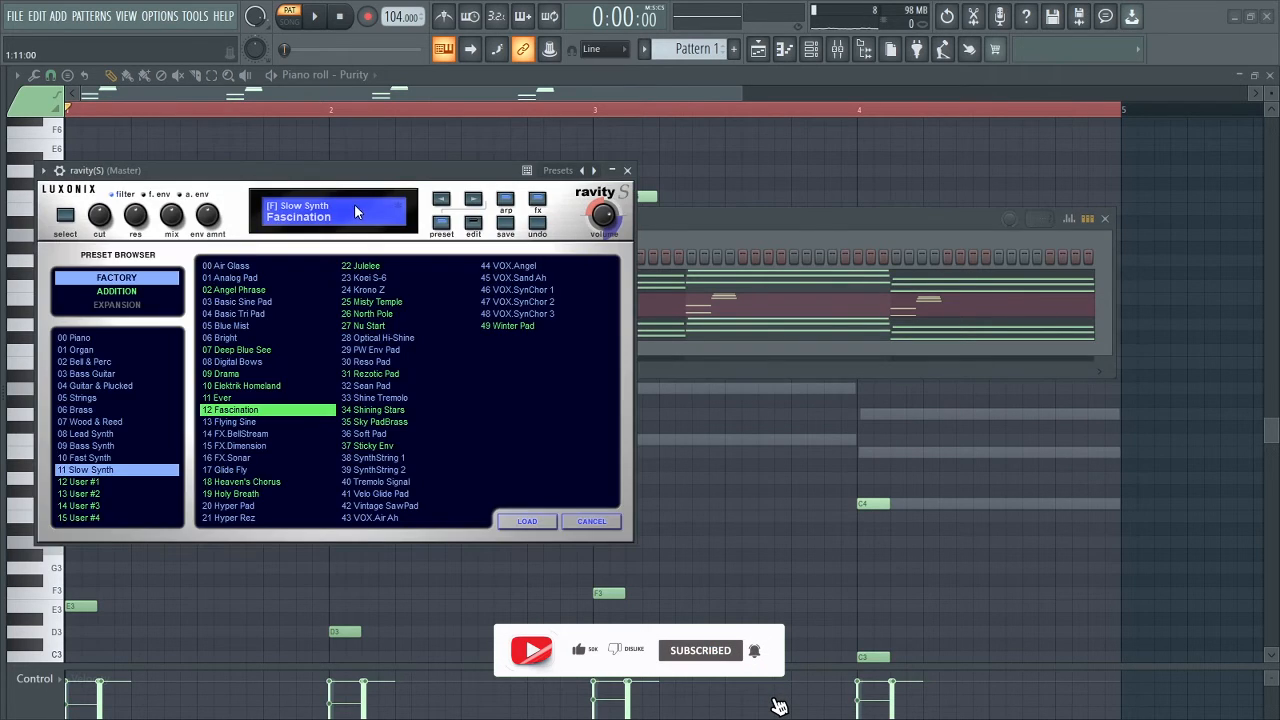
{"action": "left_click", "coordinate": [95, 388]}
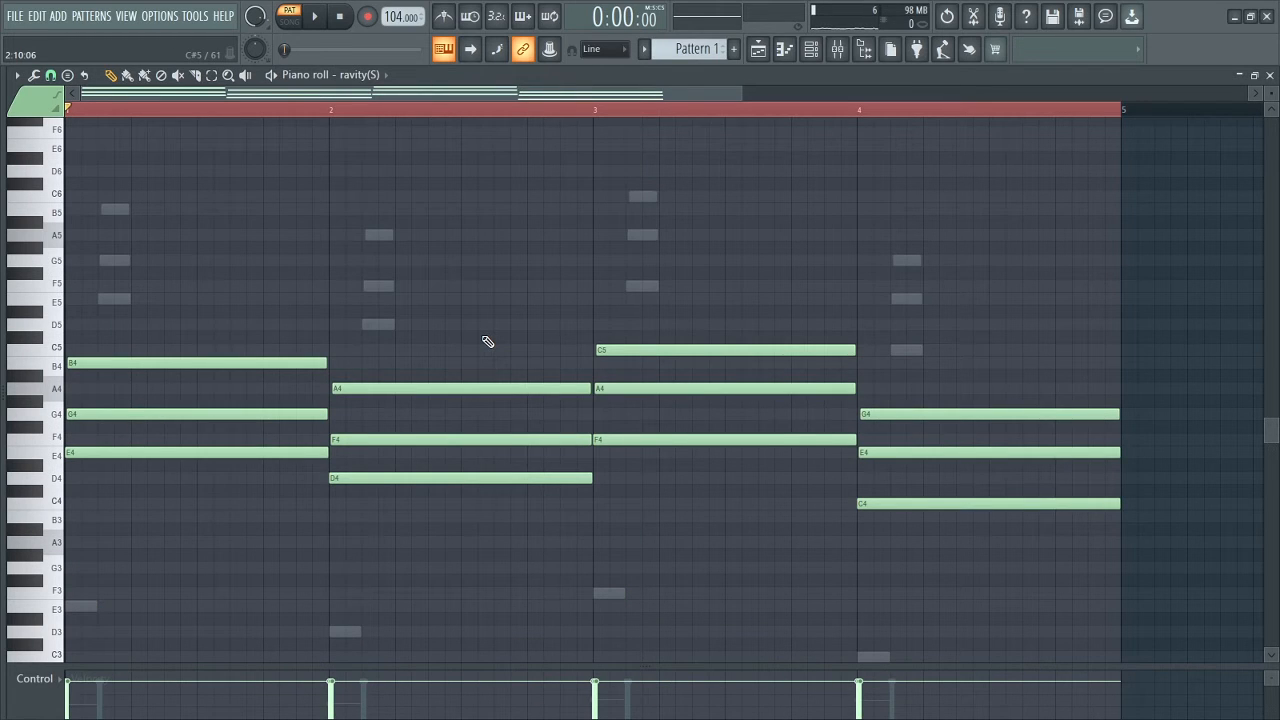
Step: Shorten all ravity(S) chords into short stabs and shift them about one beat later
{"action": "key", "text": "ctrl+a"}
{"action": "left_click_drag", "start_coordinate": [579, 387], "coordinate": [362, 387]}
{"action": "left_click_drag", "start_coordinate": [348, 388], "coordinate": [445, 393]}
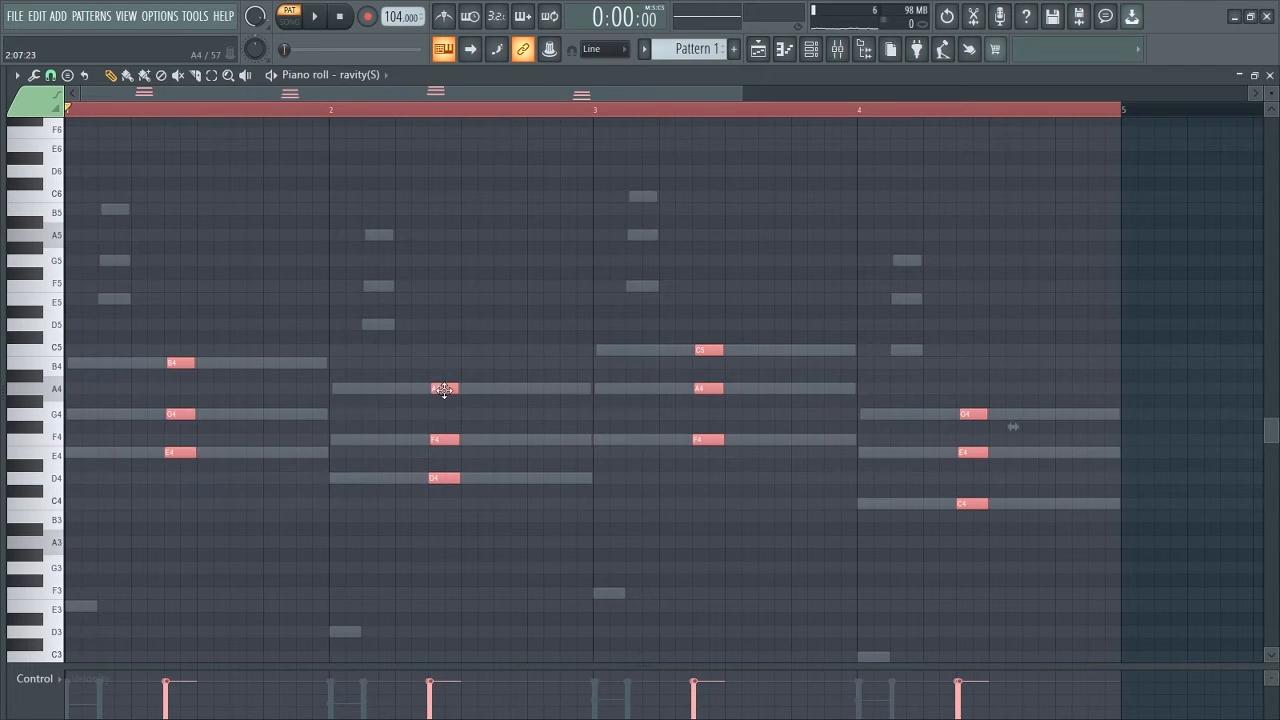
Step: Listen to the stabs, then raise them one octave and play again
{"action": "key", "text": "space"}
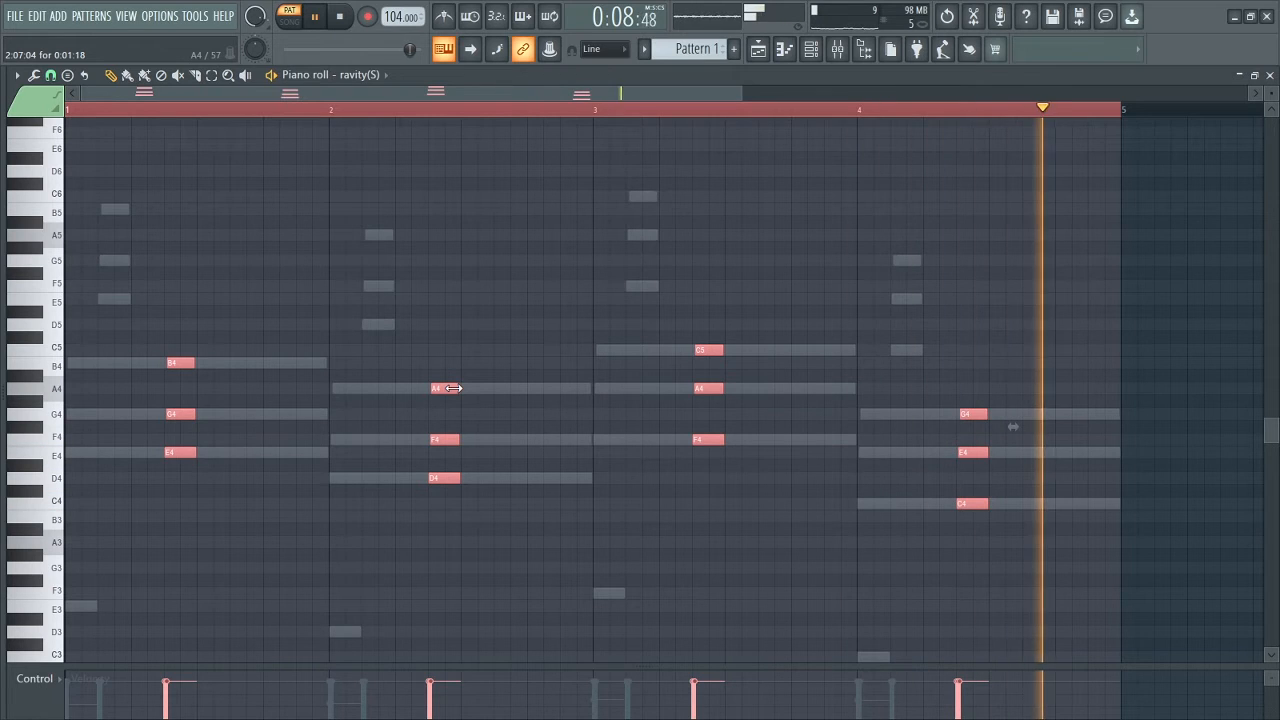
{"action": "key", "text": "space"}
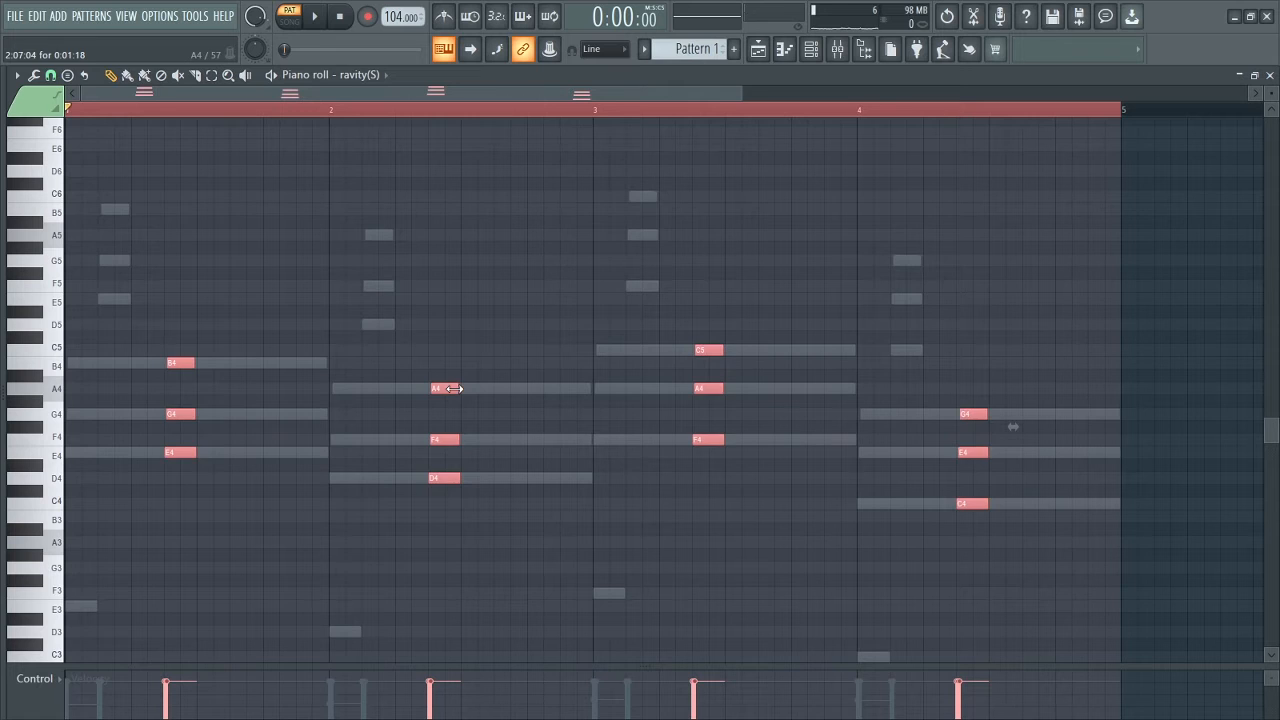
{"action": "key", "text": "ctrl+Up"}
{"action": "key", "text": "space"}
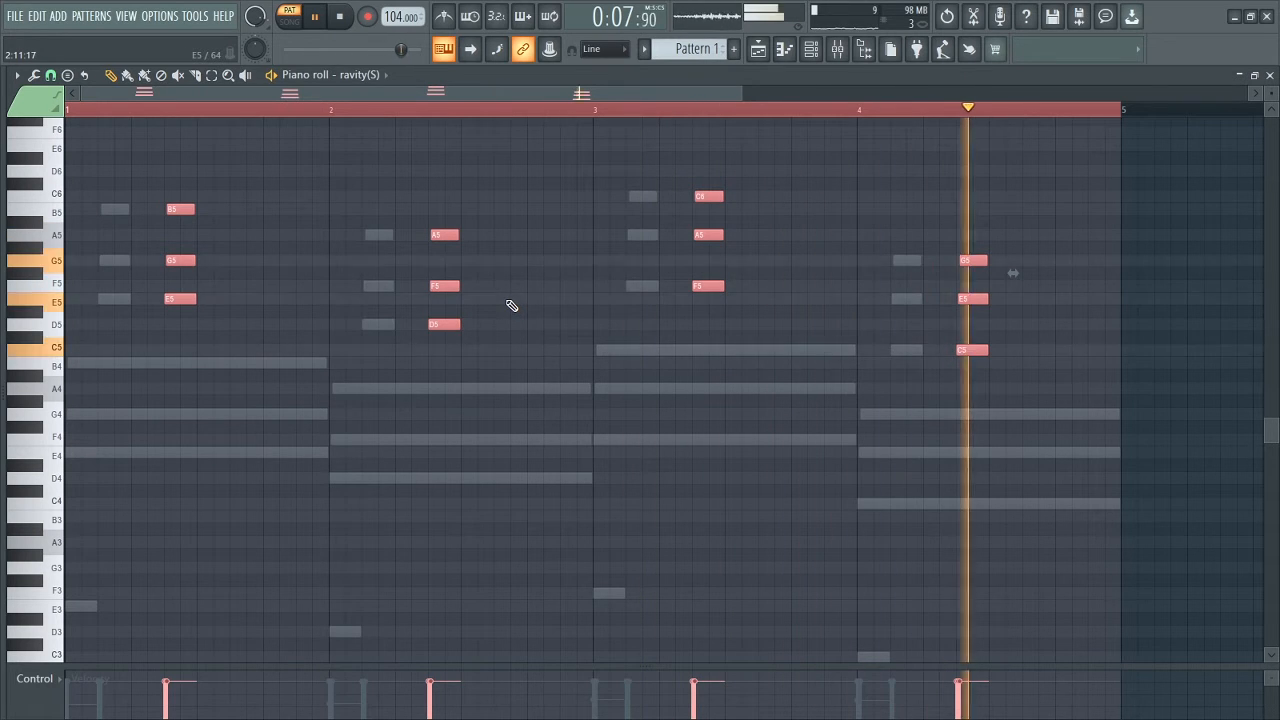
Step: Duplicate each ravity(S) stab one step later, adjust the copies, play to check, then show the playlist
{"action": "key", "text": "space"}
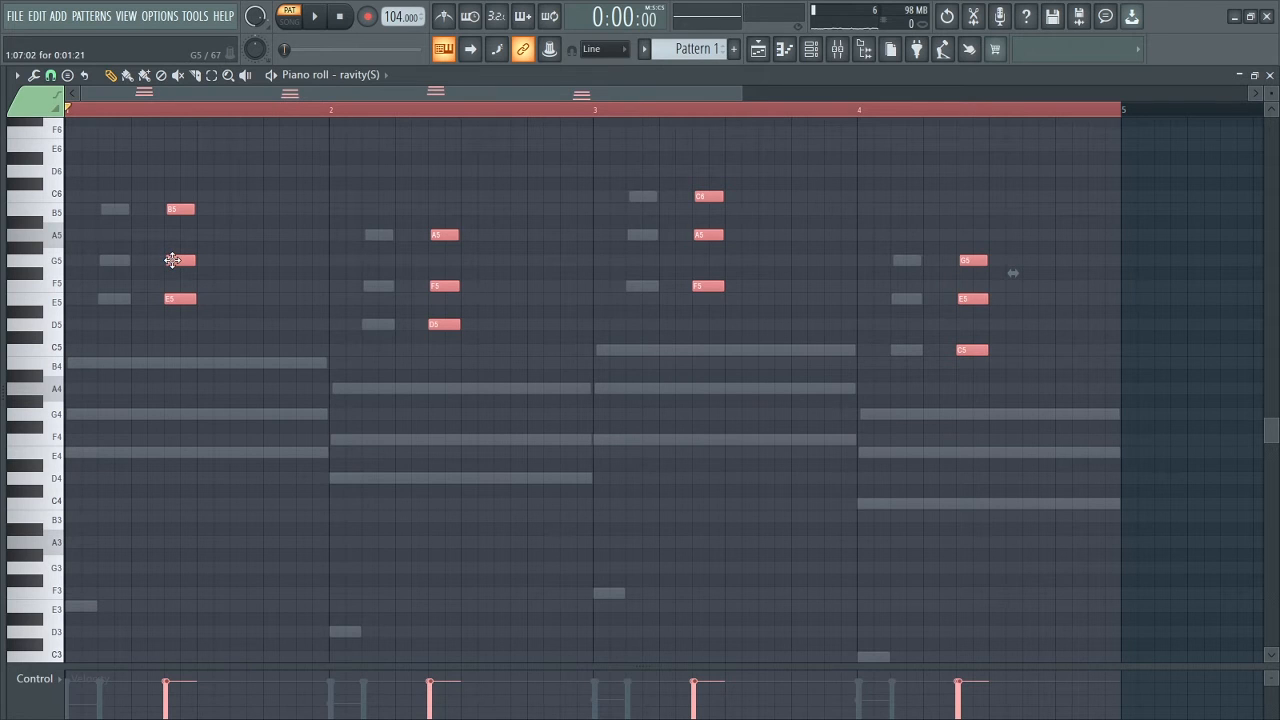
{"action": "left_click_drag", "start_coordinate": [172, 260], "coordinate": [233, 265]}
{"action": "key", "text": "space"}
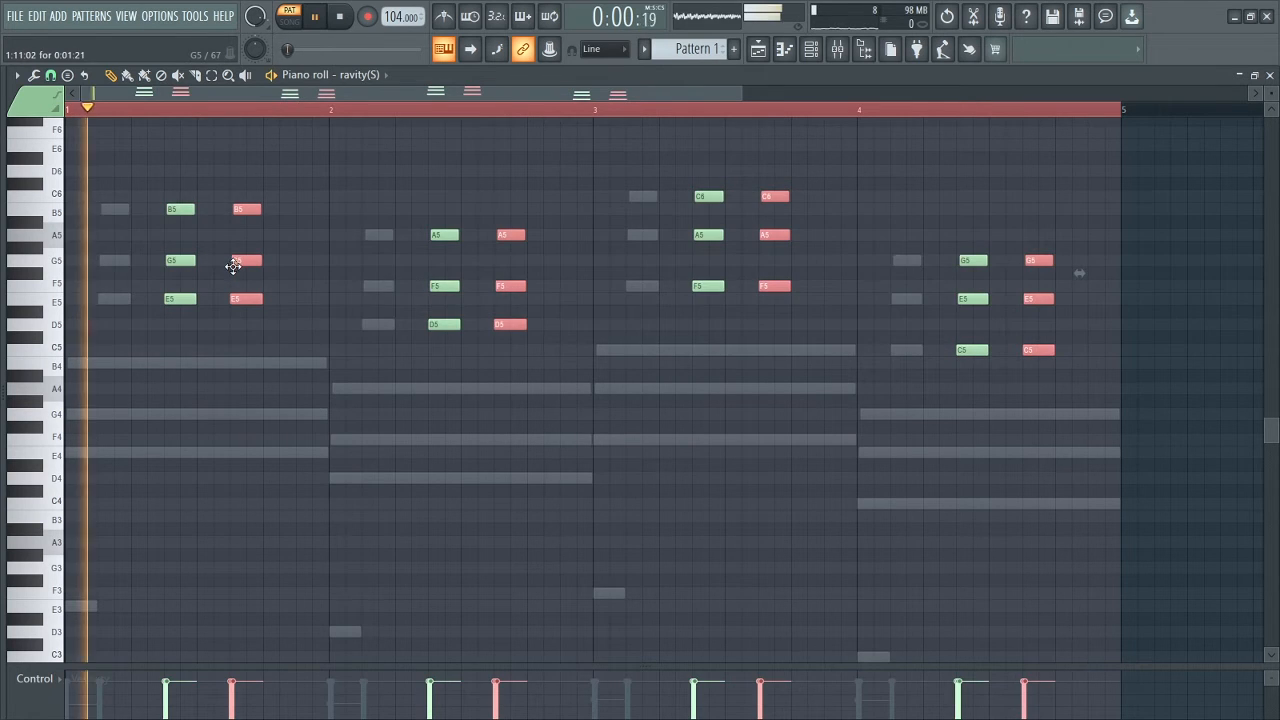
{"action": "key", "text": "space"}
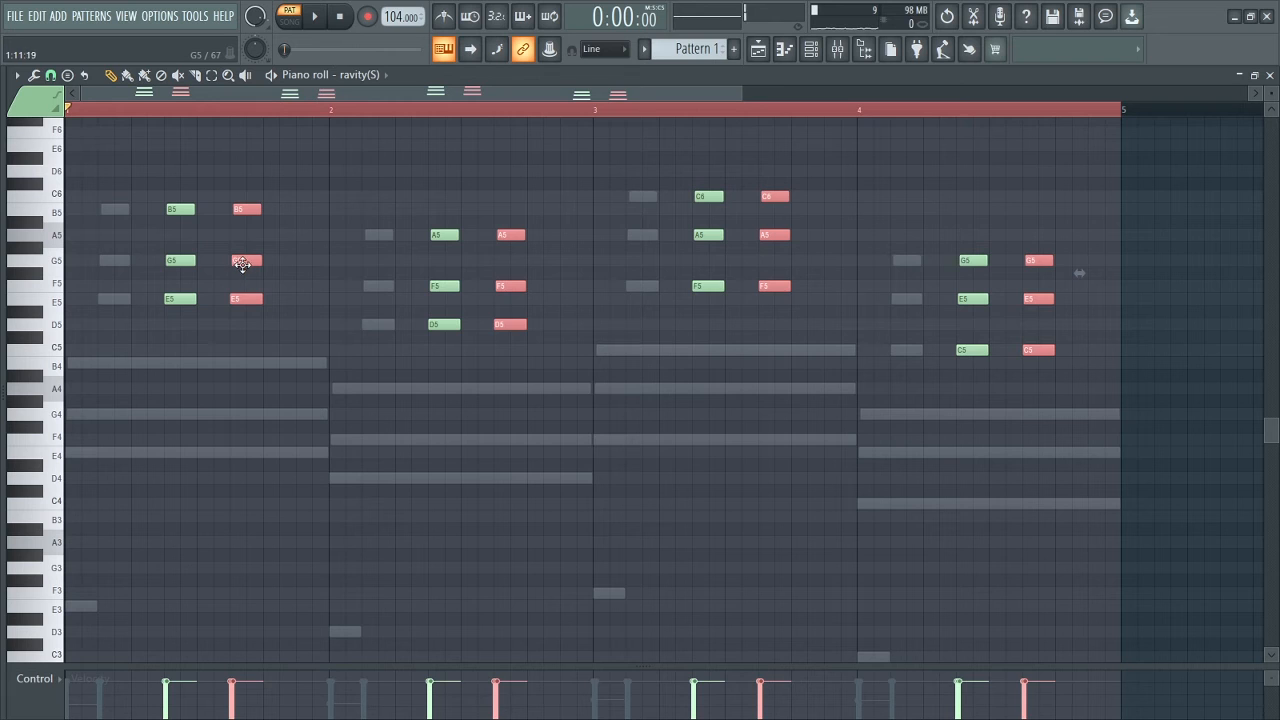
{"action": "left_click_drag", "start_coordinate": [243, 264], "coordinate": [229, 263]}
{"action": "key", "text": "space"}
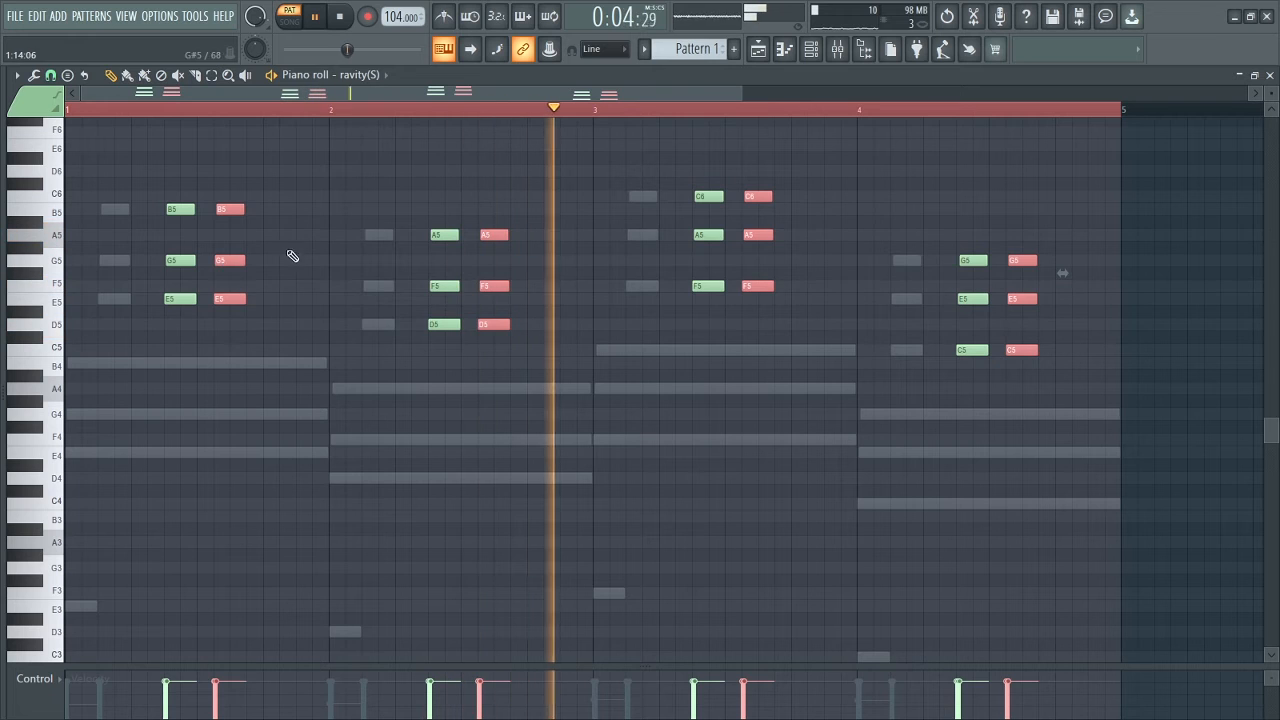
{"action": "left_click", "coordinate": [320, 224]}
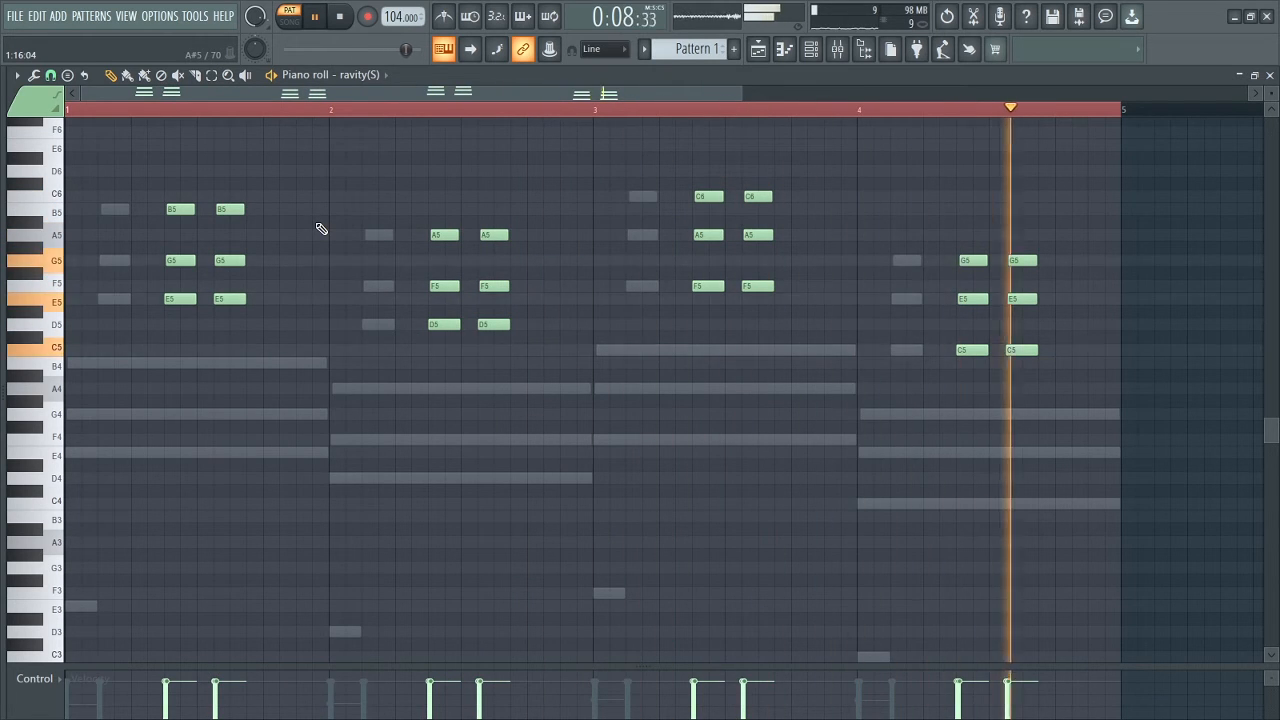
{"action": "key", "text": "space"}
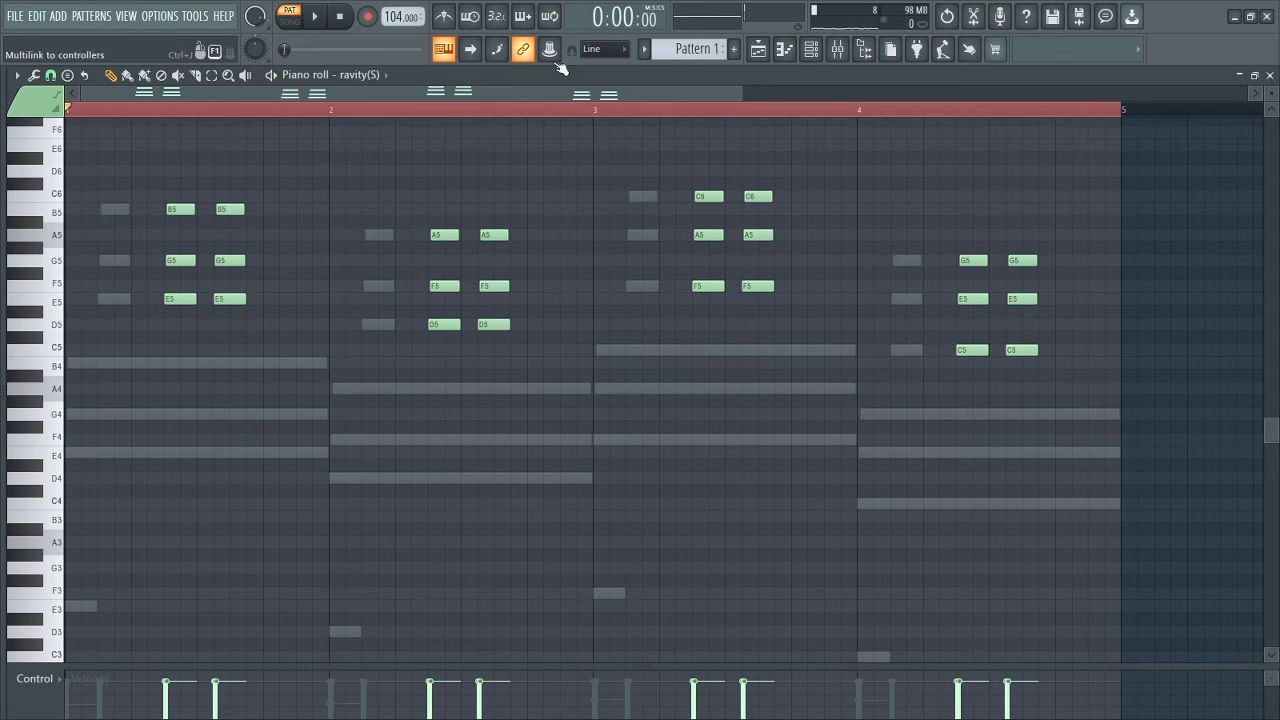
{"action": "left_click", "coordinate": [757, 52]}
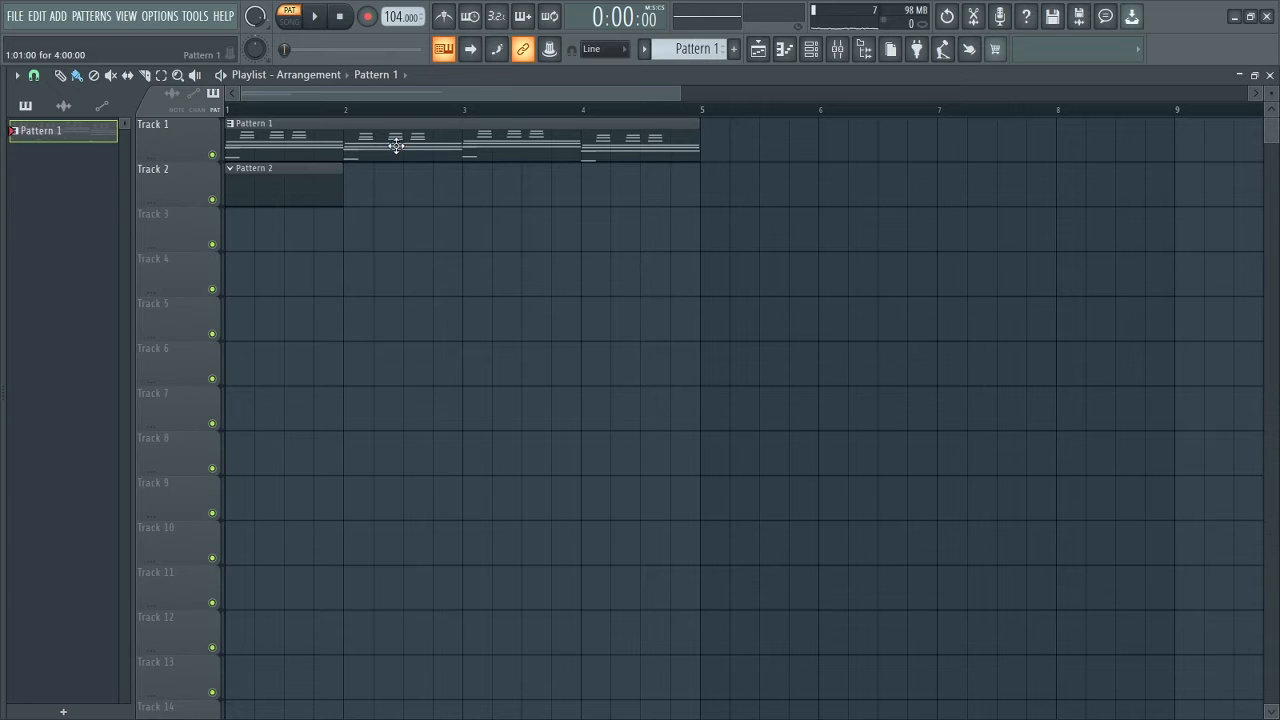
Step: Clone the ravity(S) channel into ravity(S) #2 and play its G5–A6 melody pattern
{"action": "left_click", "coordinate": [811, 52]}
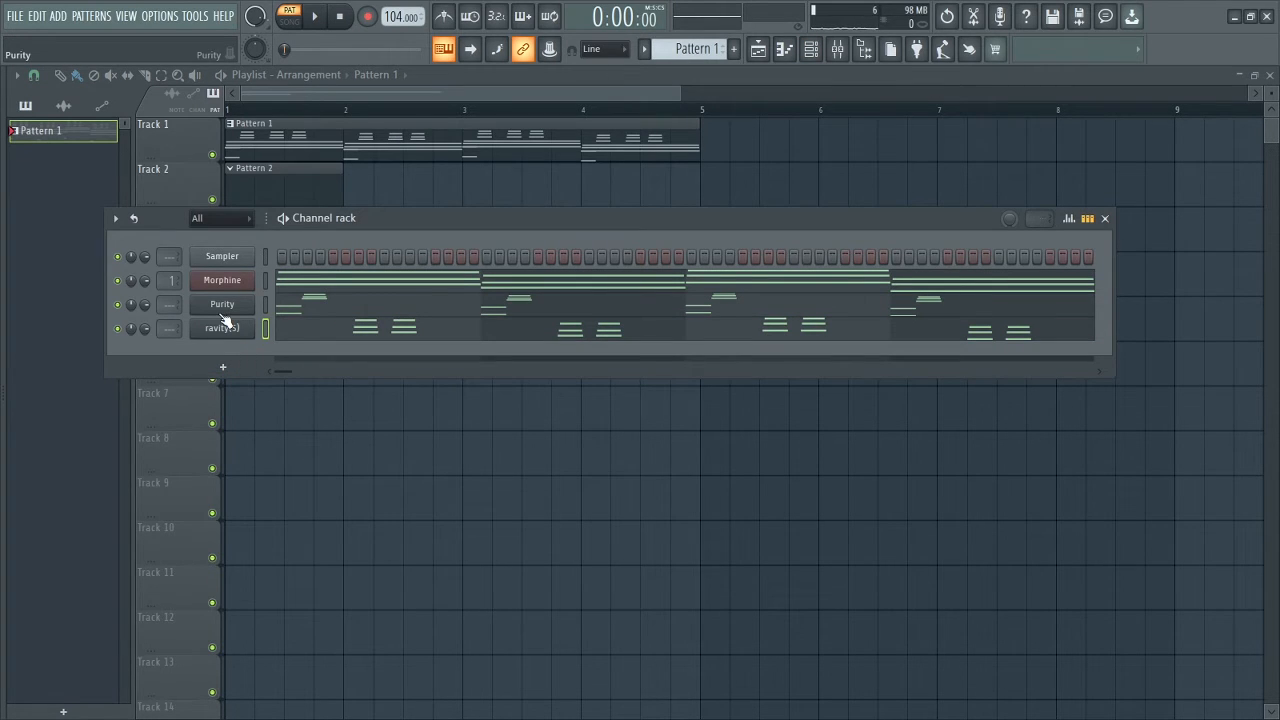
{"action": "right_click", "coordinate": [225, 328]}
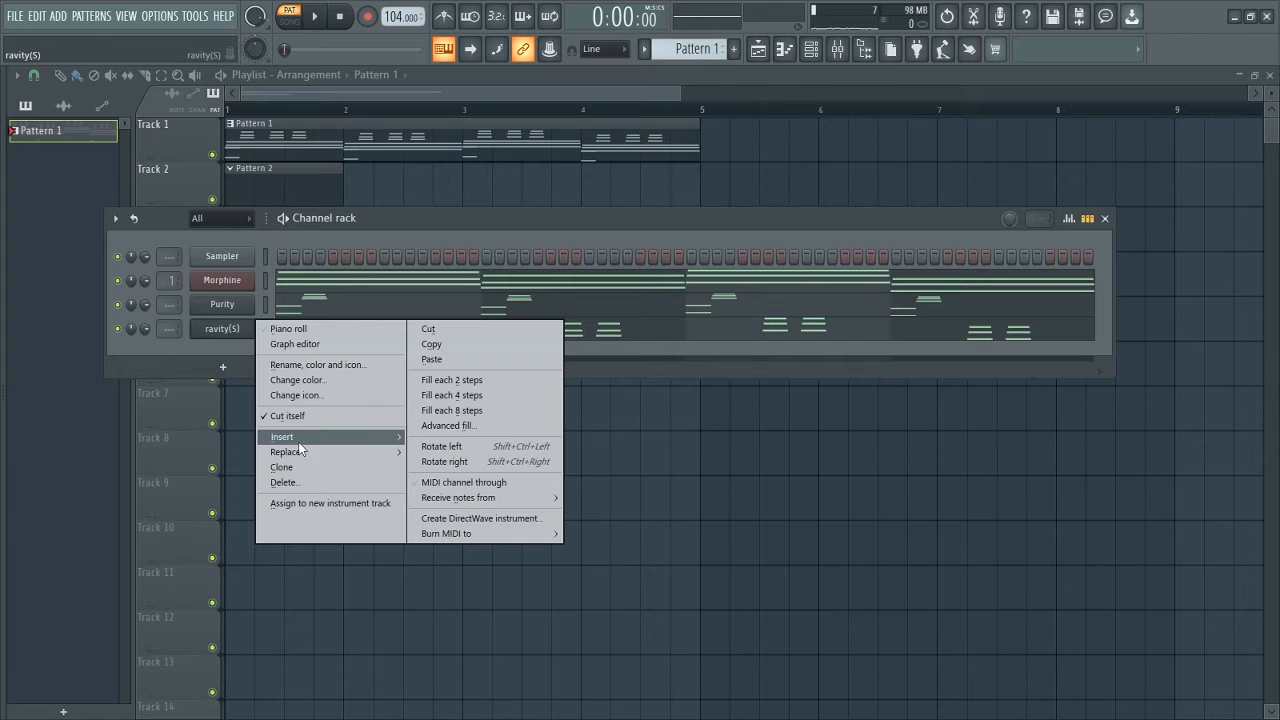
{"action": "left_click", "coordinate": [300, 467]}
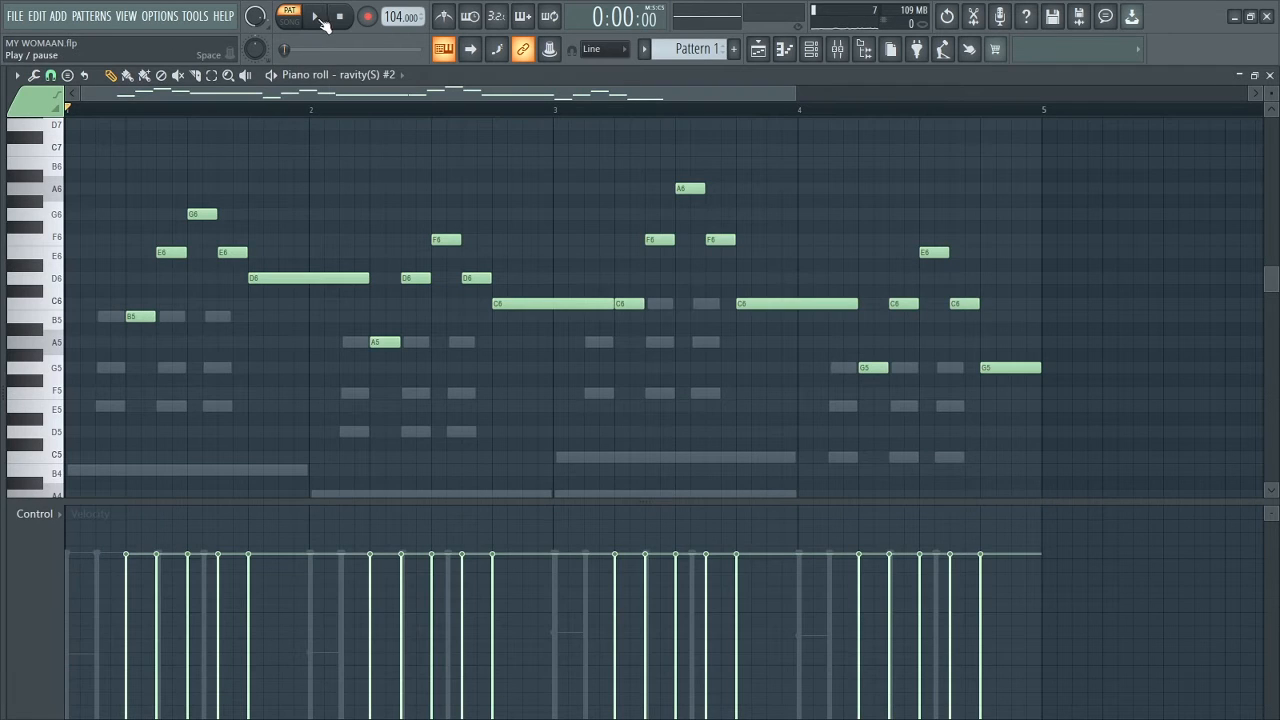
{"action": "left_click", "coordinate": [322, 19]}
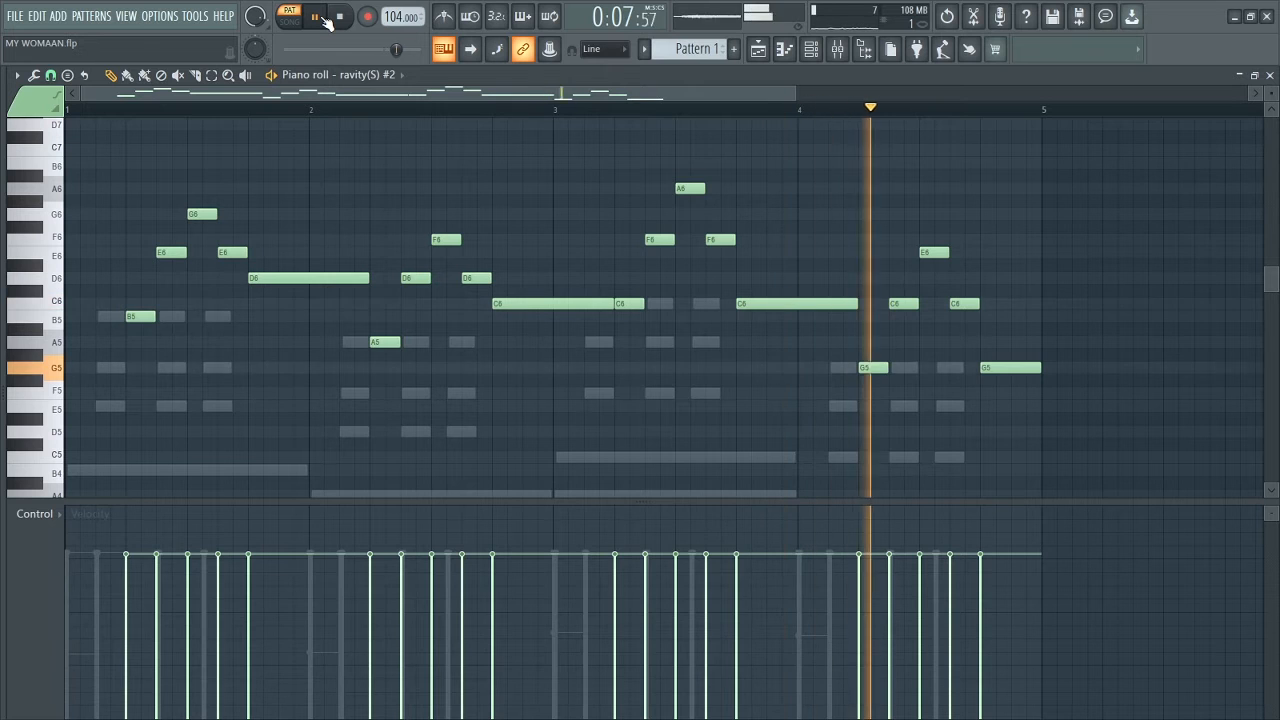
{"action": "left_click", "coordinate": [324, 18]}
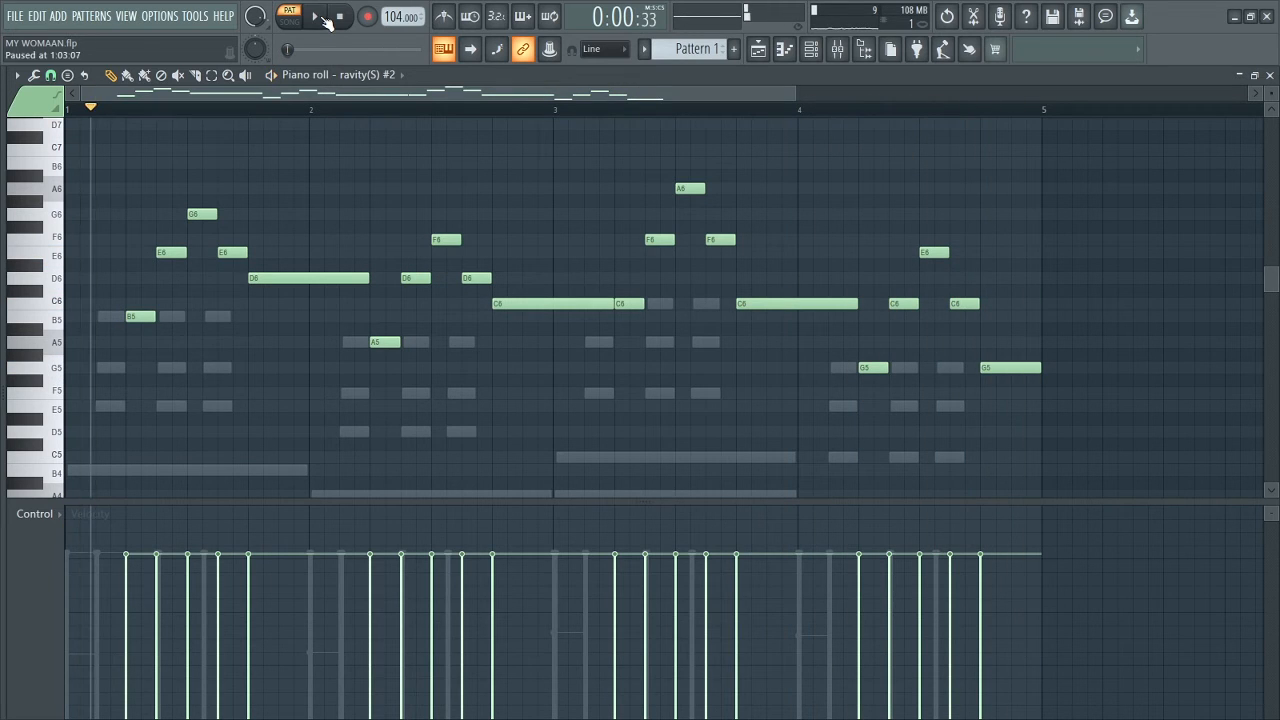
Step: Check the Fruity Reeverb 2 effect on mixer Insert 2, then close the mixer
{"action": "left_click", "coordinate": [838, 58]}
{"action": "left_click", "coordinate": [1160, 128]}
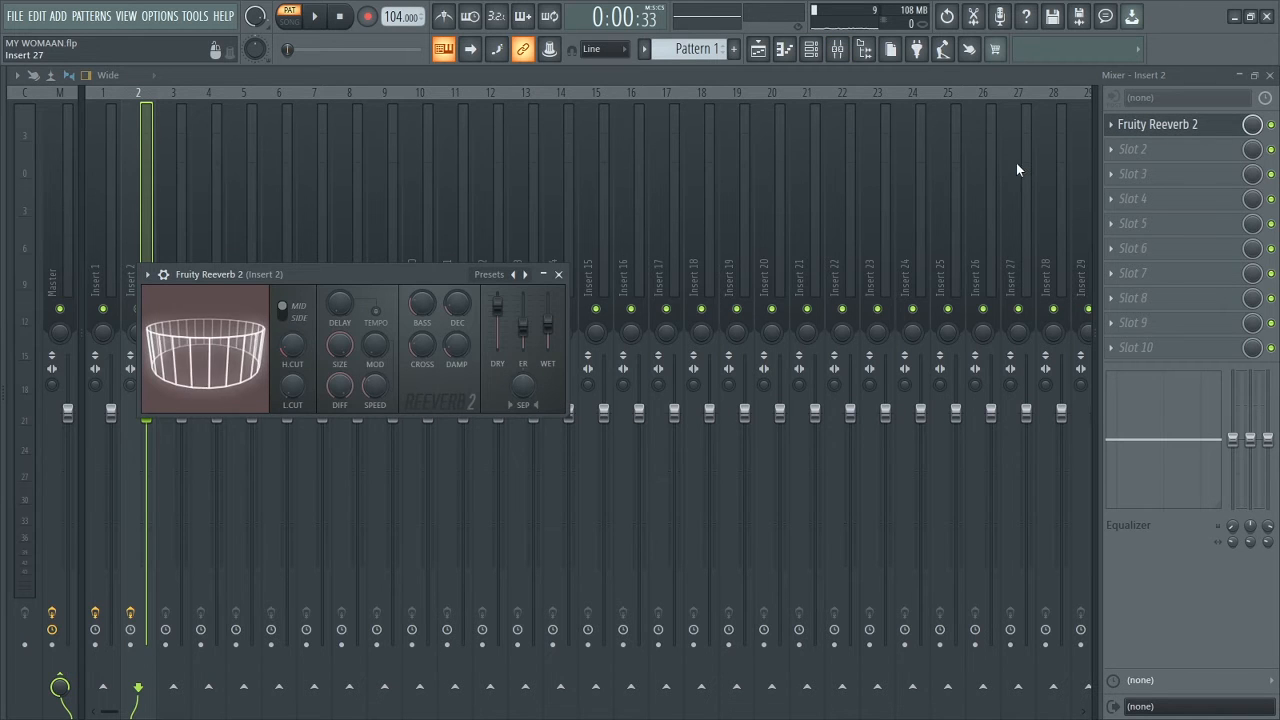
{"action": "left_click", "coordinate": [566, 266]}
{"action": "left_click", "coordinate": [1269, 76]}
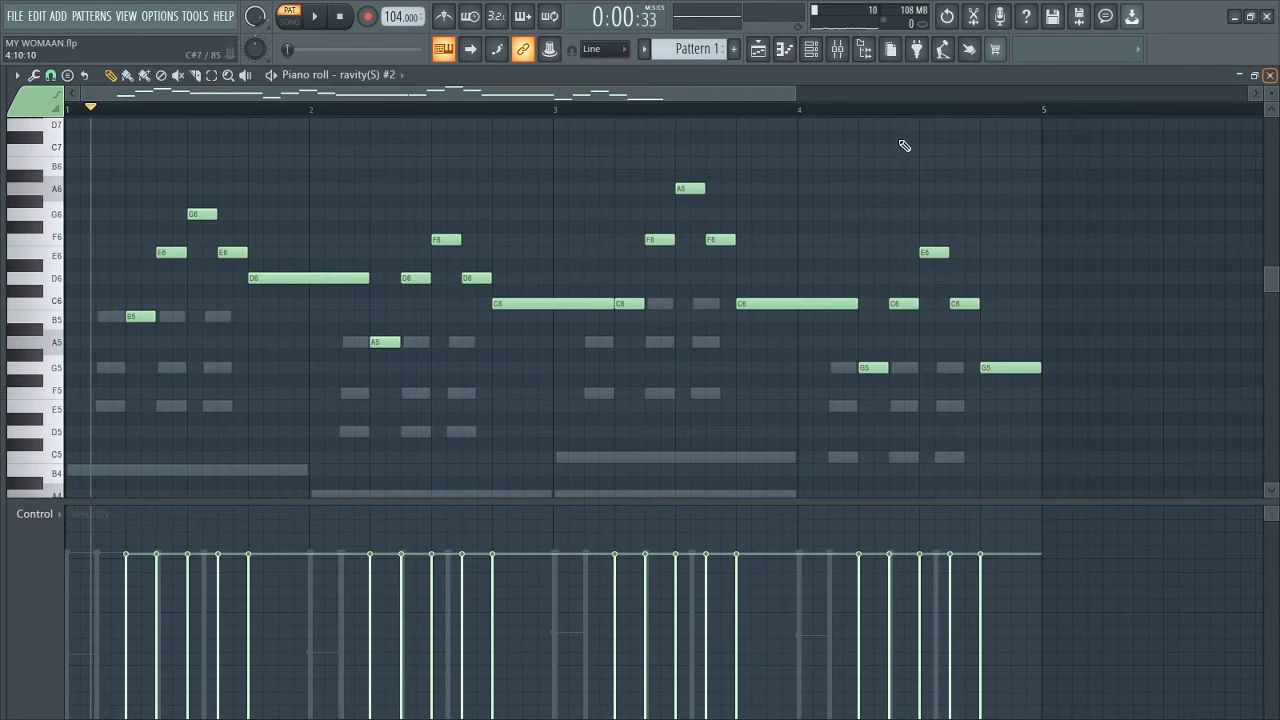
Step: Play the pattern and view the playlist with Pattern 1 and Pattern 2 clips, closing the channel rack
{"action": "left_click", "coordinate": [811, 52]}
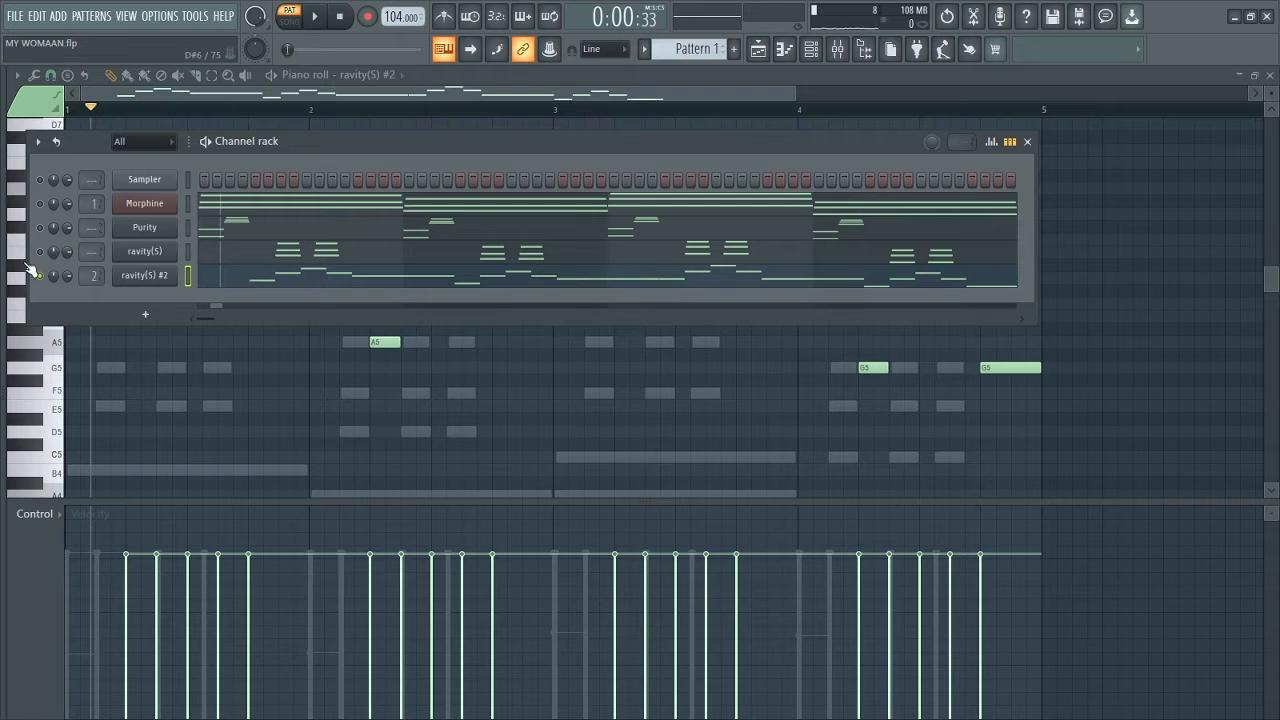
{"action": "left_click", "coordinate": [320, 18]}
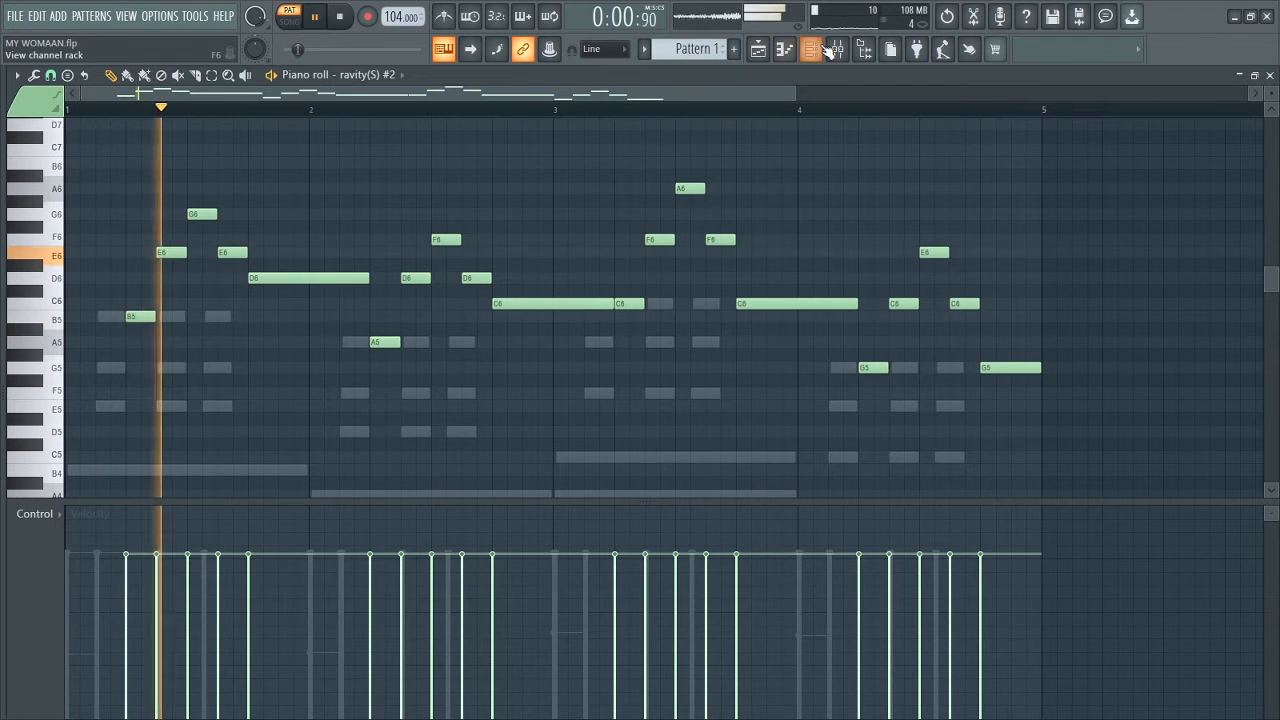
{"action": "left_click", "coordinate": [815, 49]}
{"action": "left_click", "coordinate": [758, 49]}
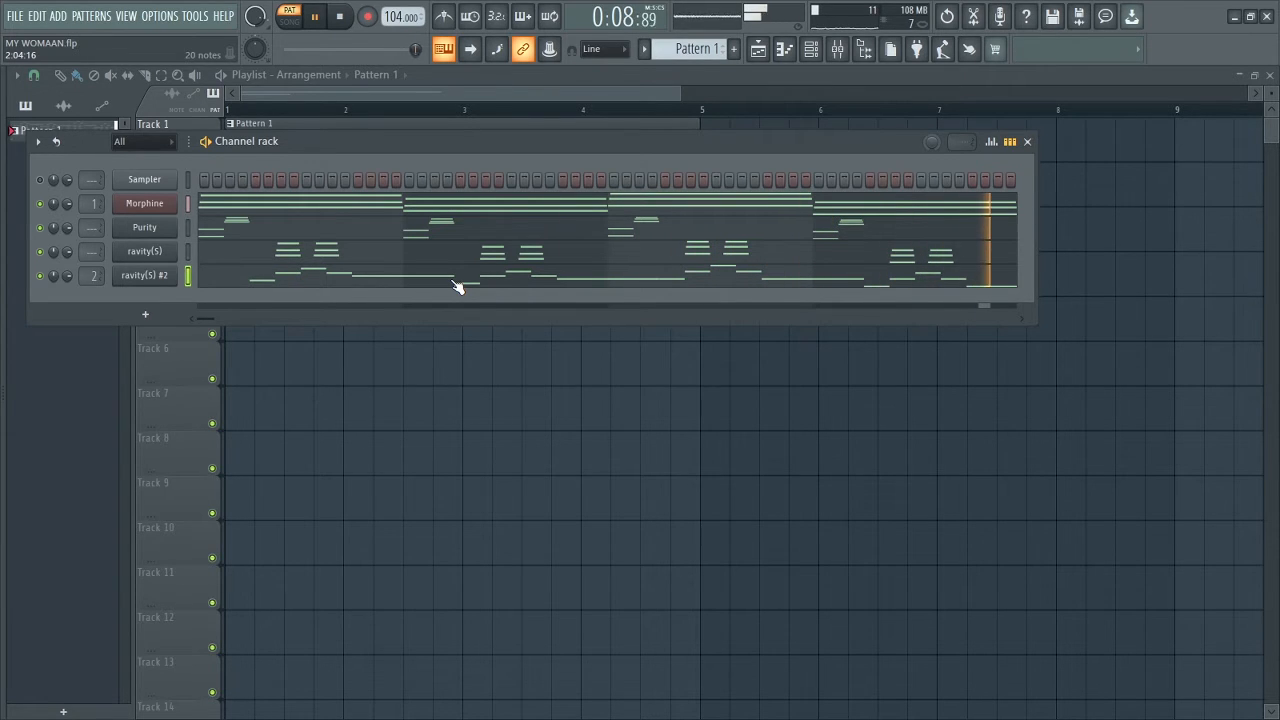
{"action": "key", "text": "space"}
{"action": "left_click", "coordinate": [1027, 142]}
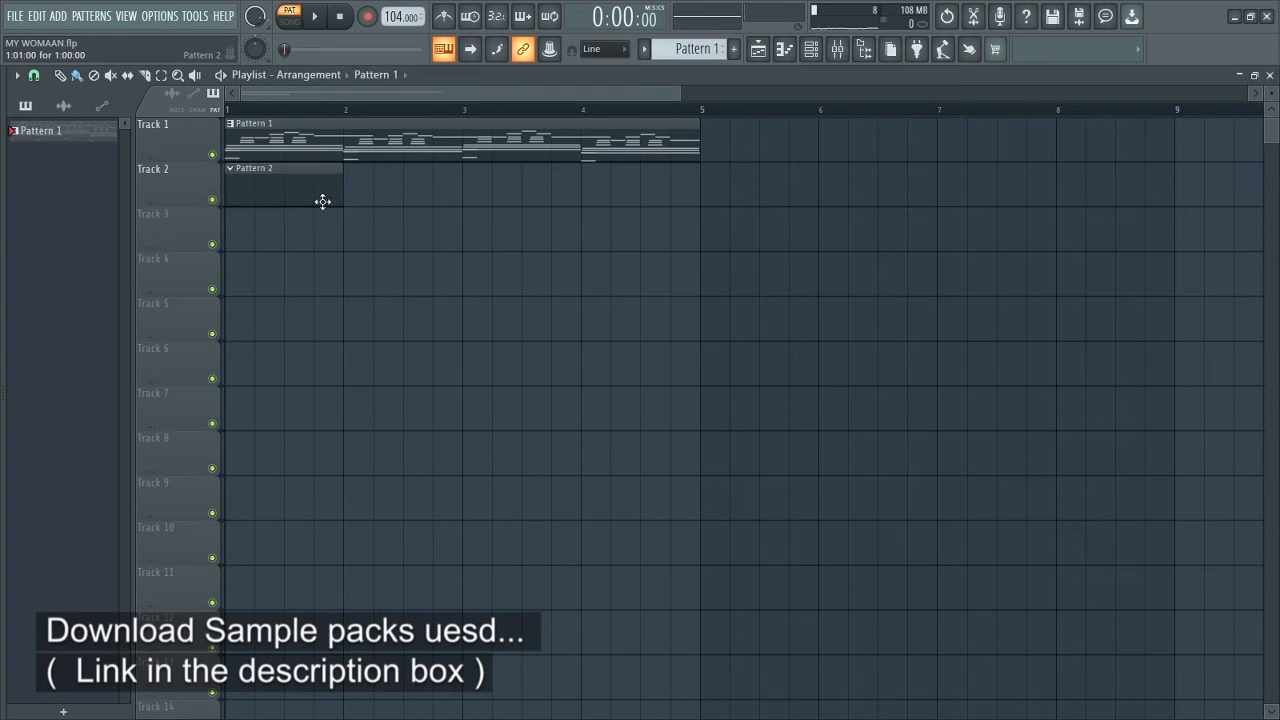
Step: Audition the SHAKERS samples and place the Shaker (1) loop across bars 1–4 in the playlist
{"action": "left_click", "coordinate": [285, 190]}
{"action": "left_click_drag", "start_coordinate": [4, 227], "coordinate": [139, 254]}
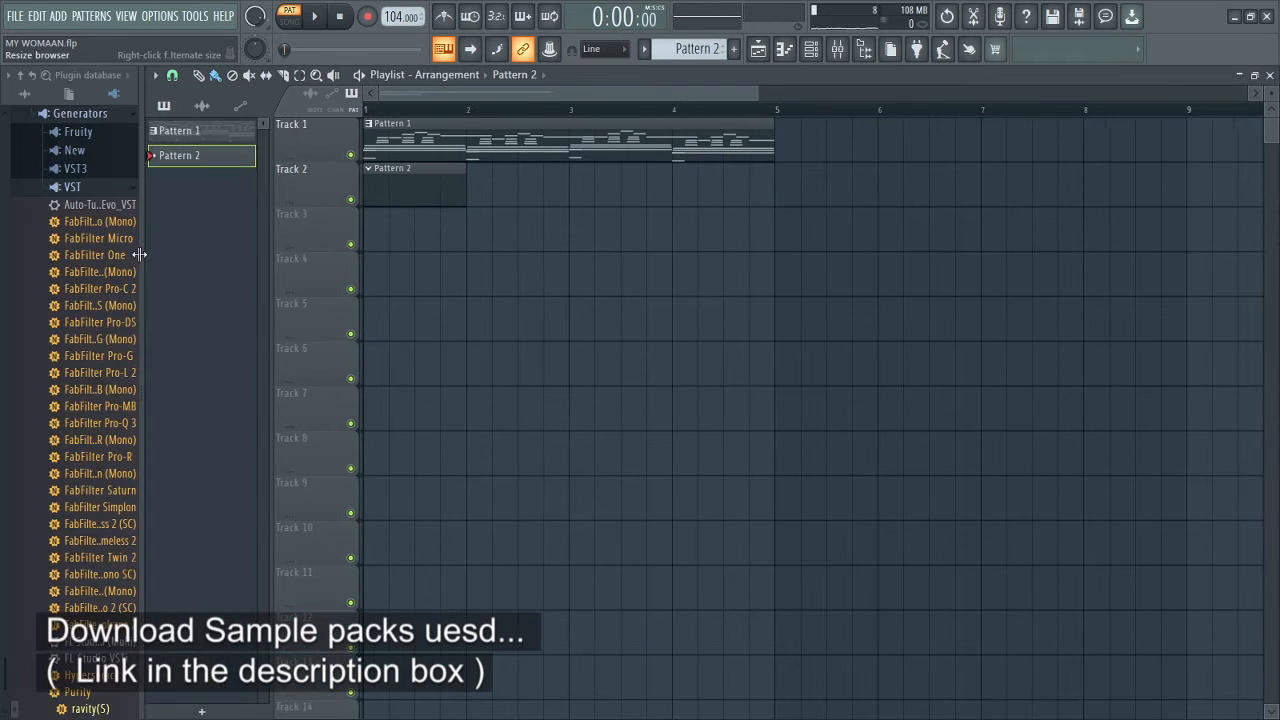
{"action": "left_click", "coordinate": [25, 93]}
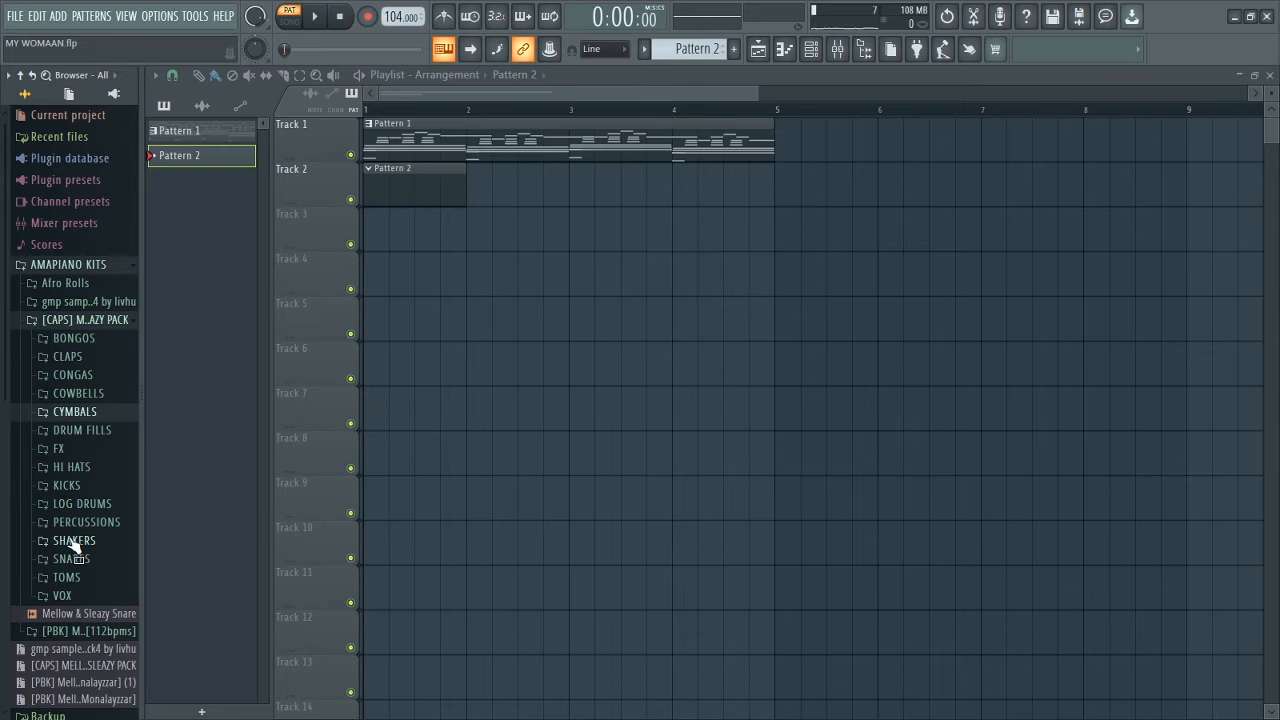
{"action": "left_click", "coordinate": [74, 541]}
{"action": "left_click", "coordinate": [70, 532]}
{"action": "left_click", "coordinate": [75, 543]}
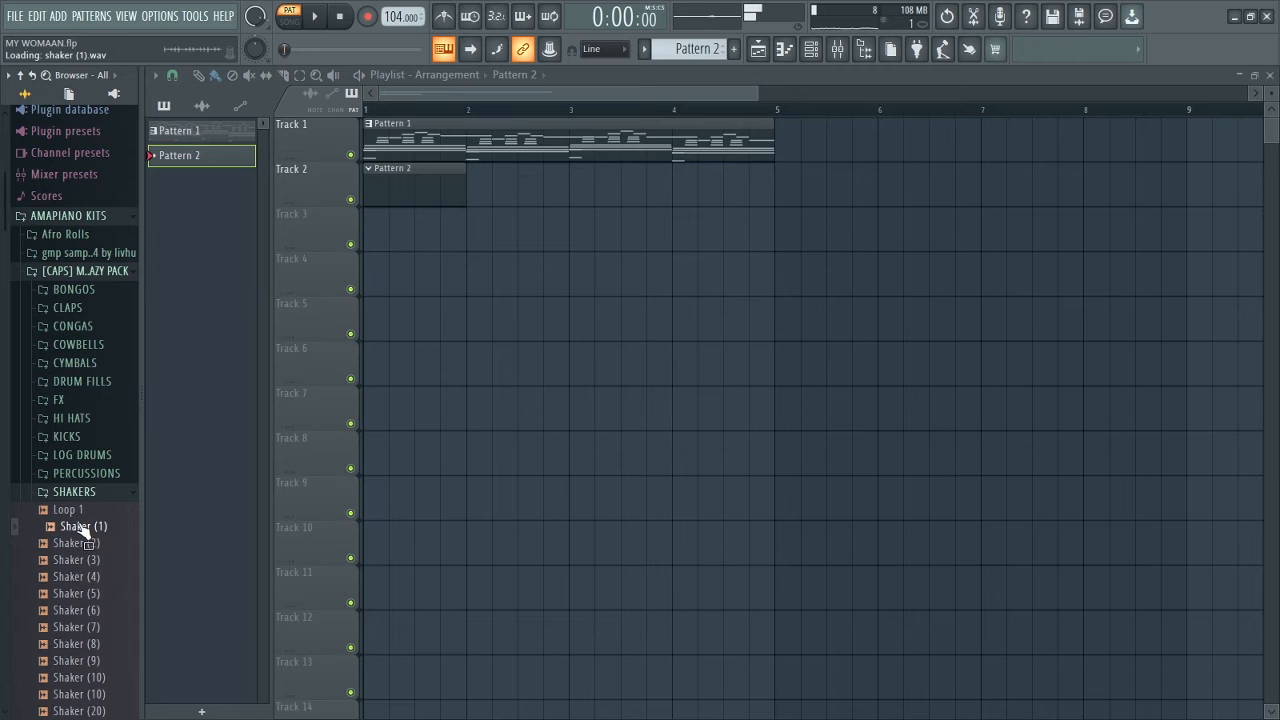
{"action": "left_click_drag", "start_coordinate": [297, 395], "coordinate": [373, 221]}
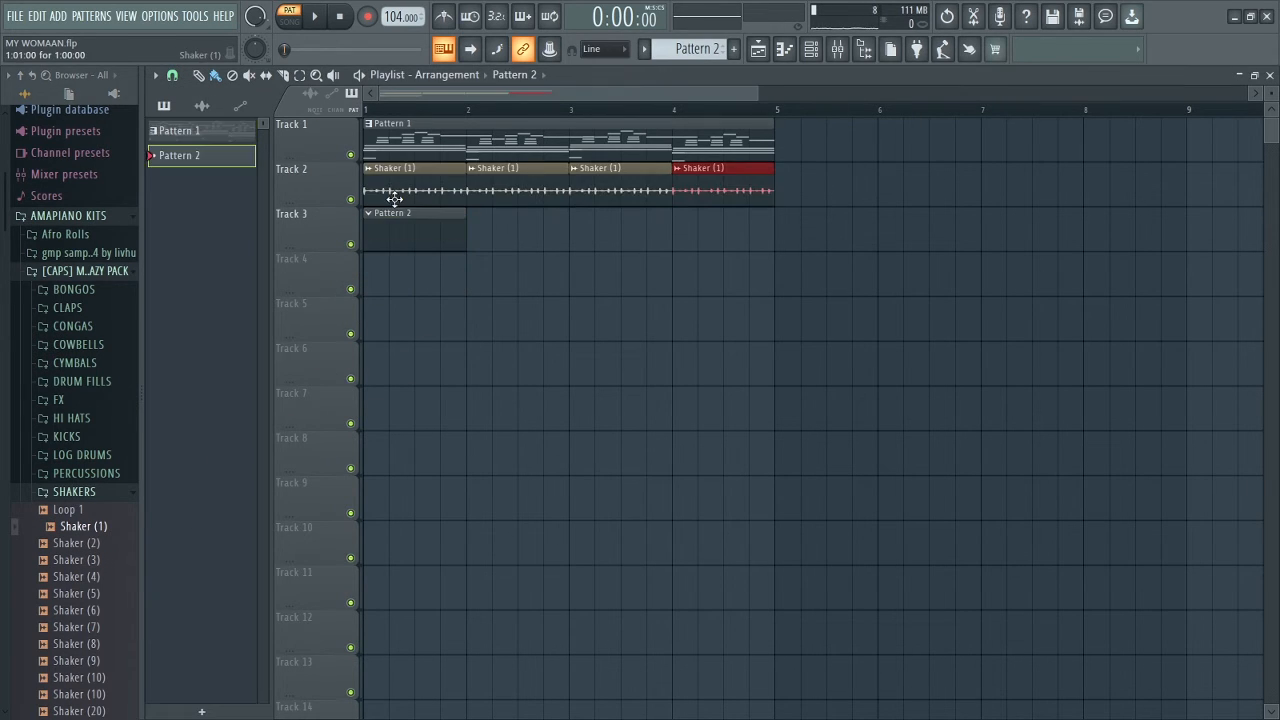
Step: Play the song, lower the Shaker (1) volume slightly, stop, and select Pattern 2 for placement
{"action": "left_click", "coordinate": [291, 15]}
{"action": "left_click", "coordinate": [318, 16]}
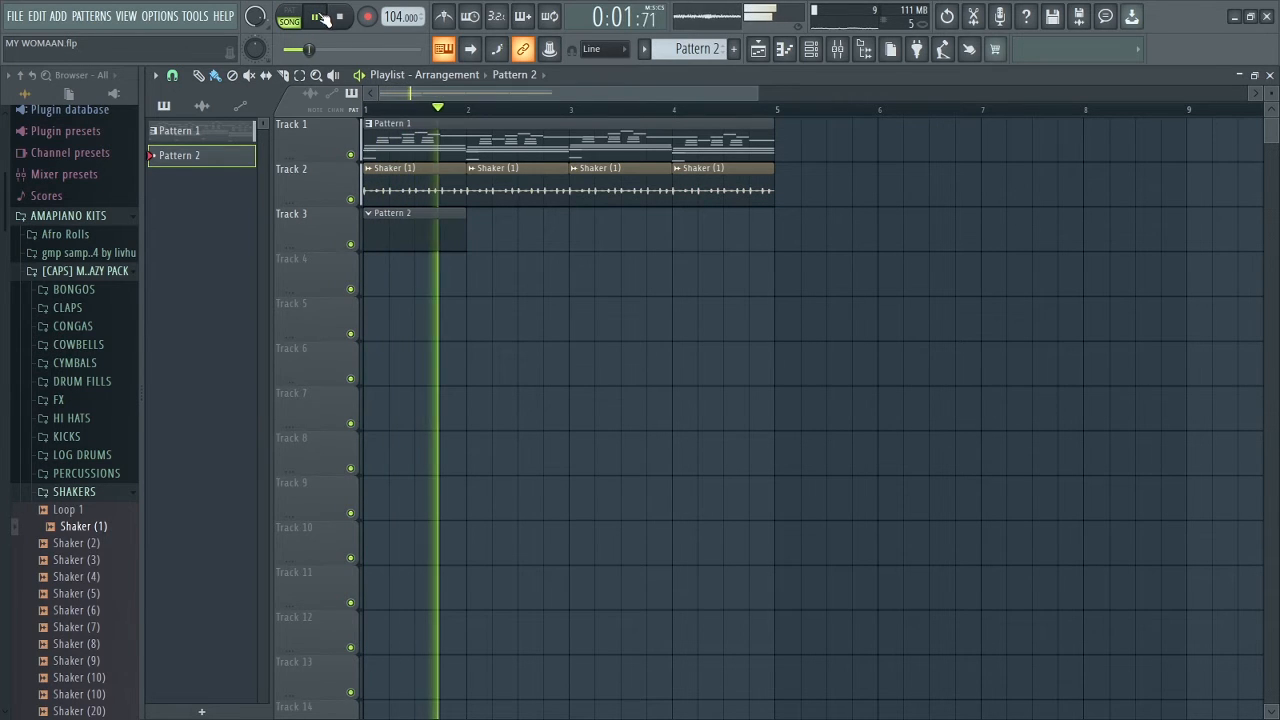
{"action": "double_click", "coordinate": [478, 170]}
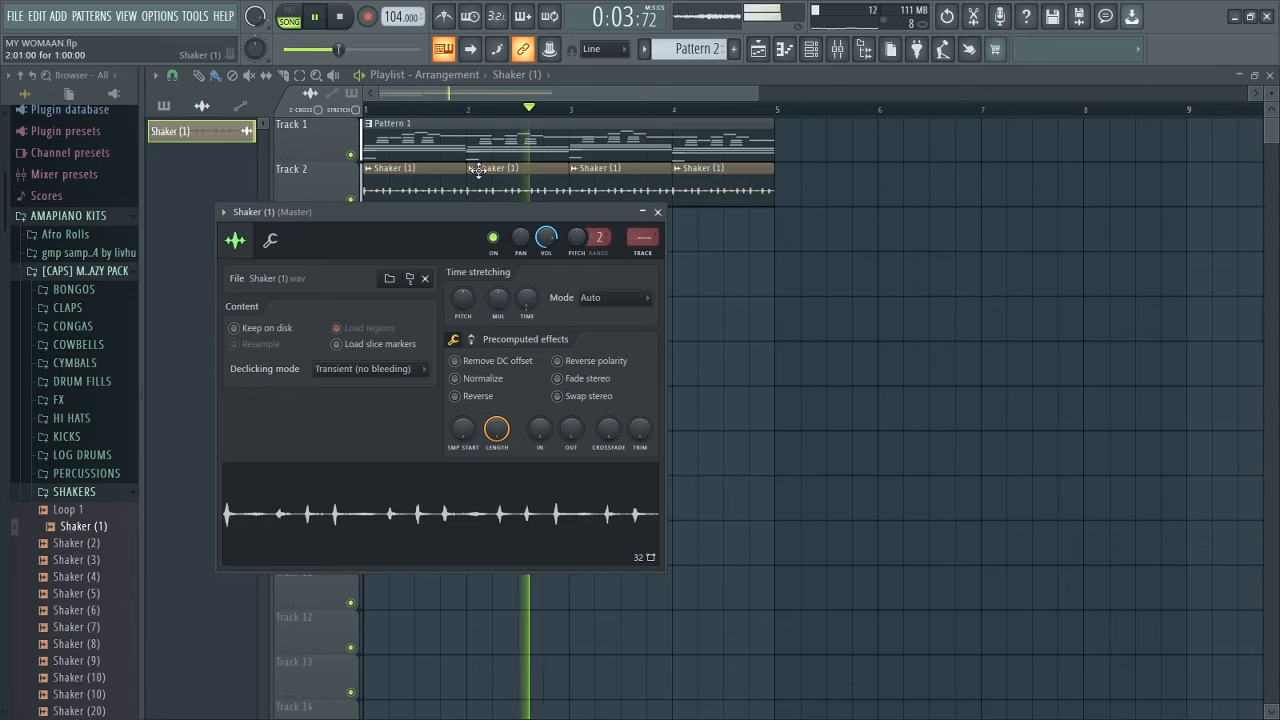
{"action": "left_click_drag", "start_coordinate": [546, 239], "coordinate": [549, 245]}
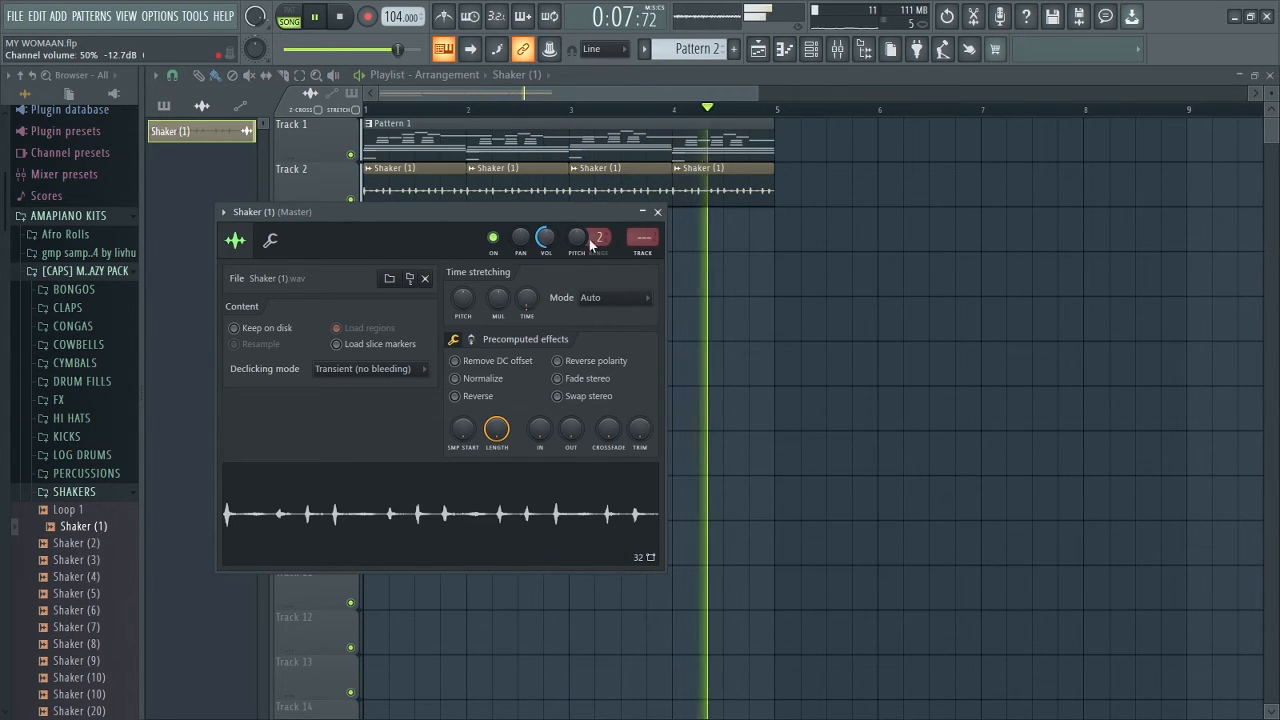
{"action": "left_click", "coordinate": [657, 212]}
{"action": "key", "text": "space"}
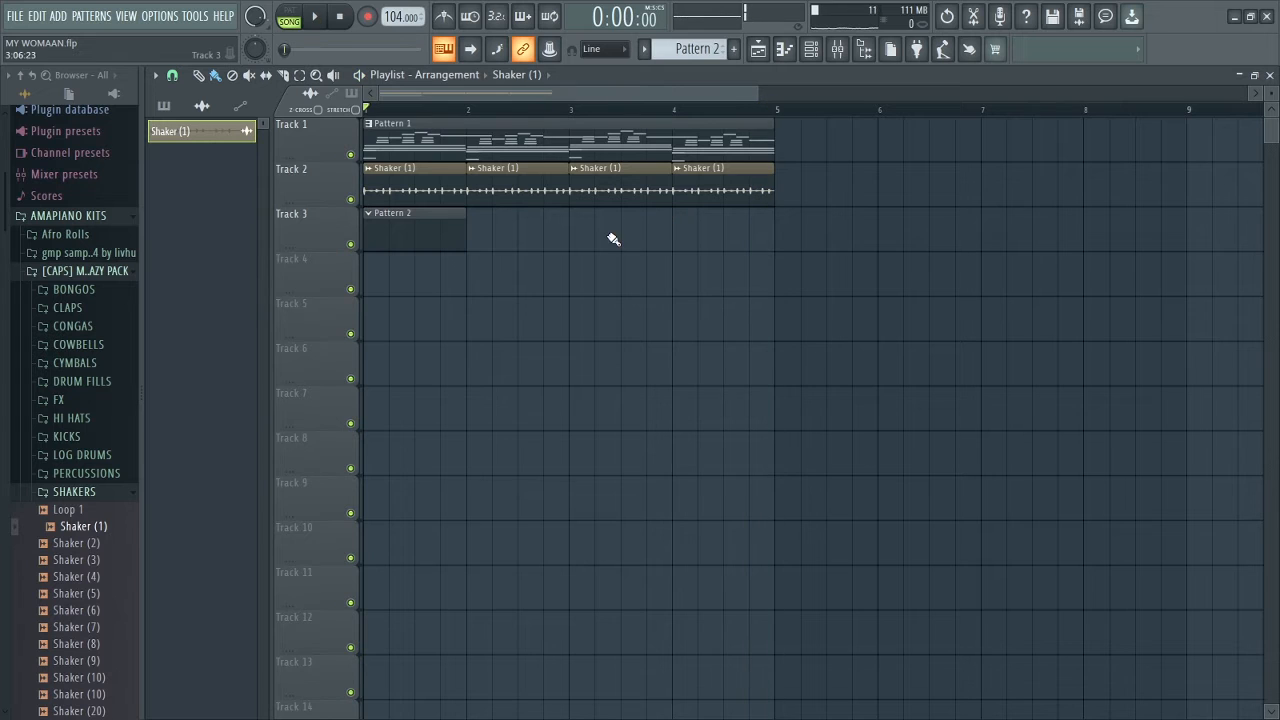
{"action": "left_click", "coordinate": [396, 221]}
Step: Add the MXO Thank You Pack9675 percussion to Pattern 2 and repeat its rhythm across four bars
{"action": "left_click", "coordinate": [811, 50]}
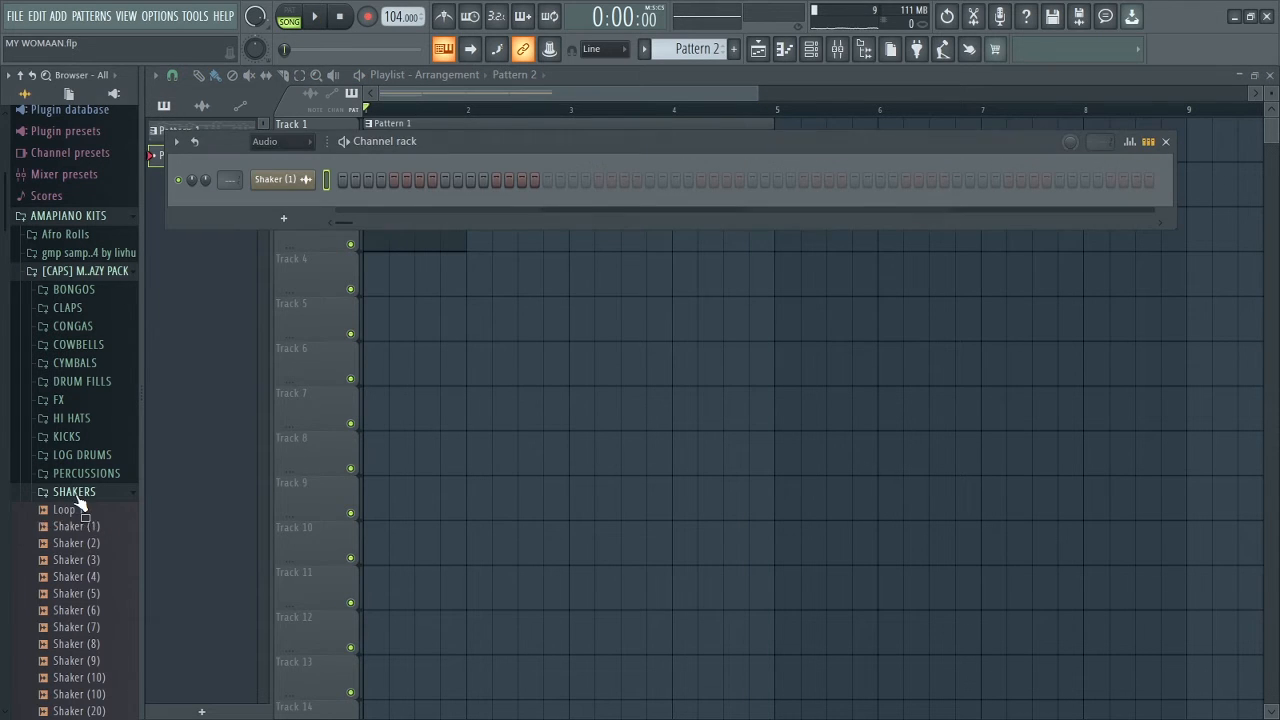
{"action": "left_click", "coordinate": [70, 491]}
{"action": "left_click", "coordinate": [85, 473]}
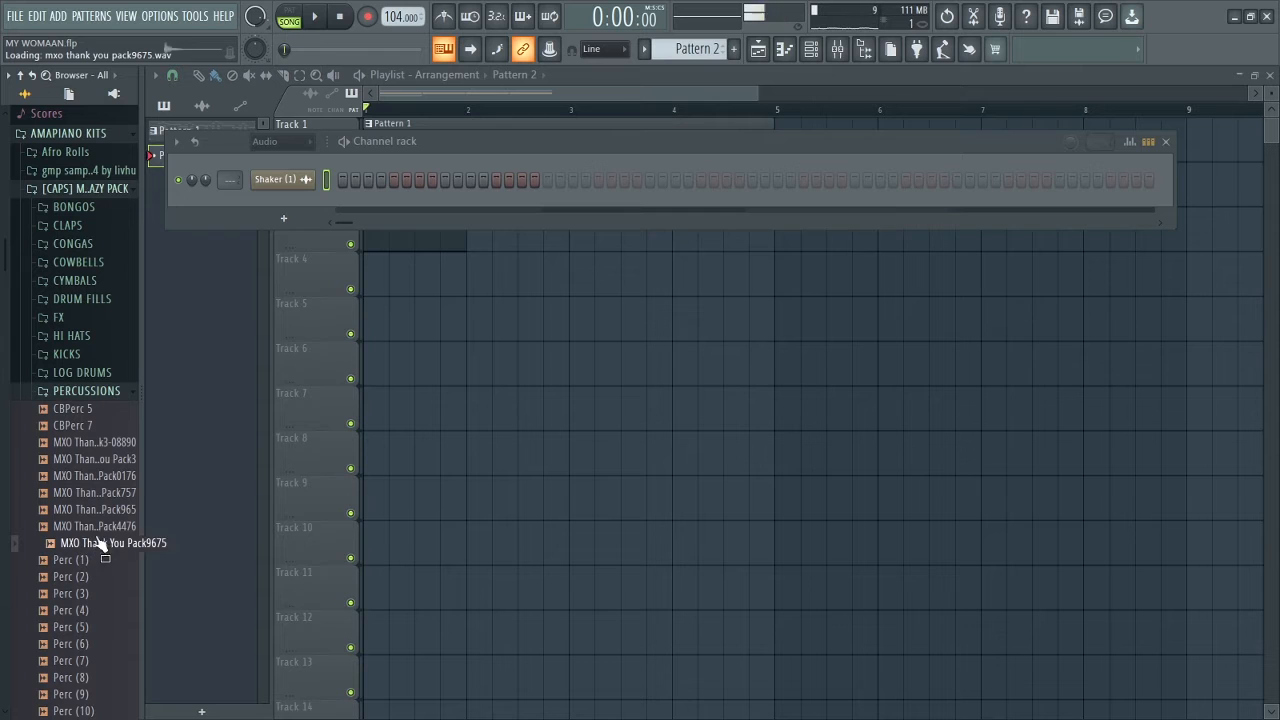
{"action": "left_click_drag", "start_coordinate": [282, 212], "coordinate": [294, 238]}
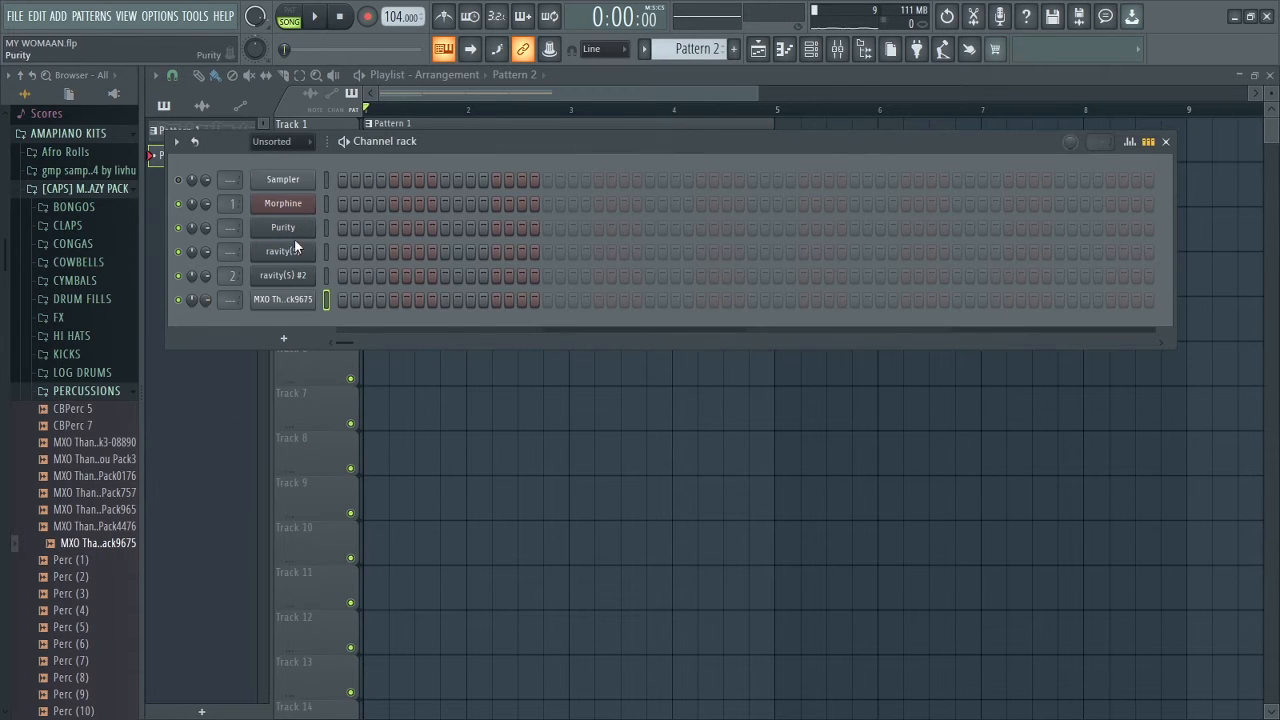
{"action": "right_click", "coordinate": [294, 301]}
{"action": "left_click", "coordinate": [343, 301]}
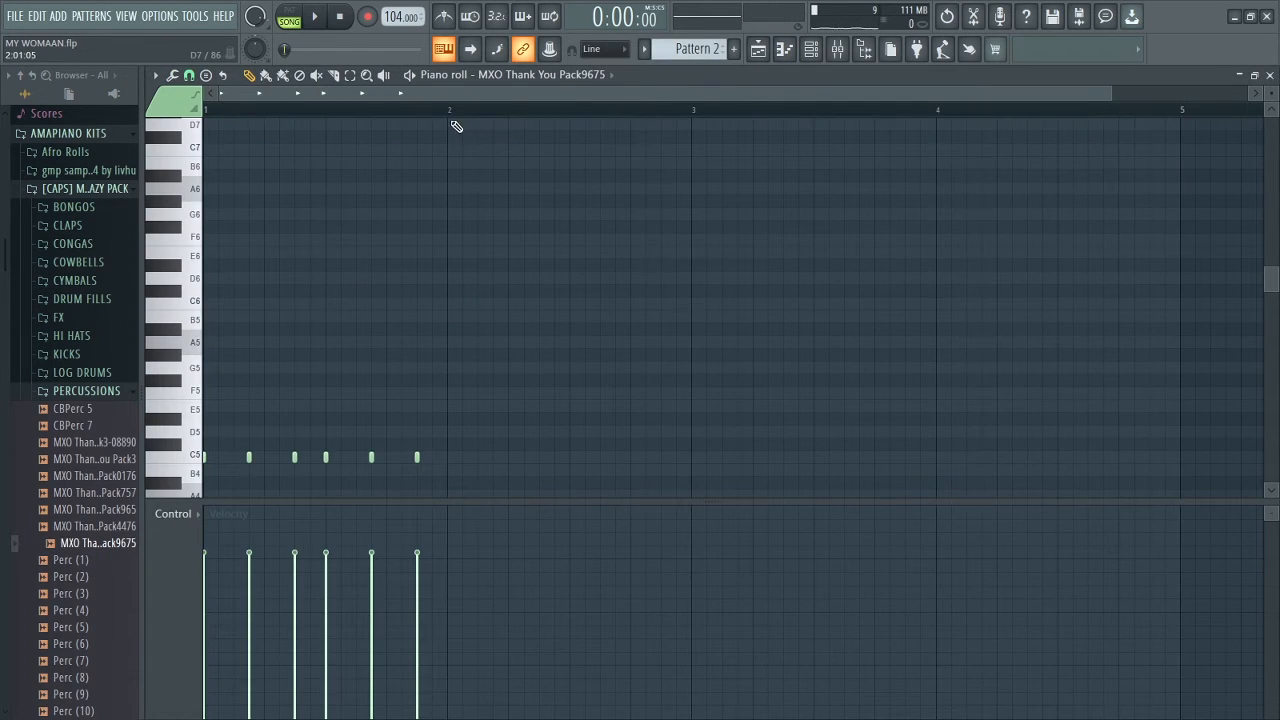
{"action": "key", "text": "ctrl+b"}
{"action": "key", "text": "ctrl+b"}
{"action": "key", "text": "ctrl+b"}
Step: Raise the percussion channel volume to 87% and play the pattern to check it
{"action": "left_click", "coordinate": [759, 53]}
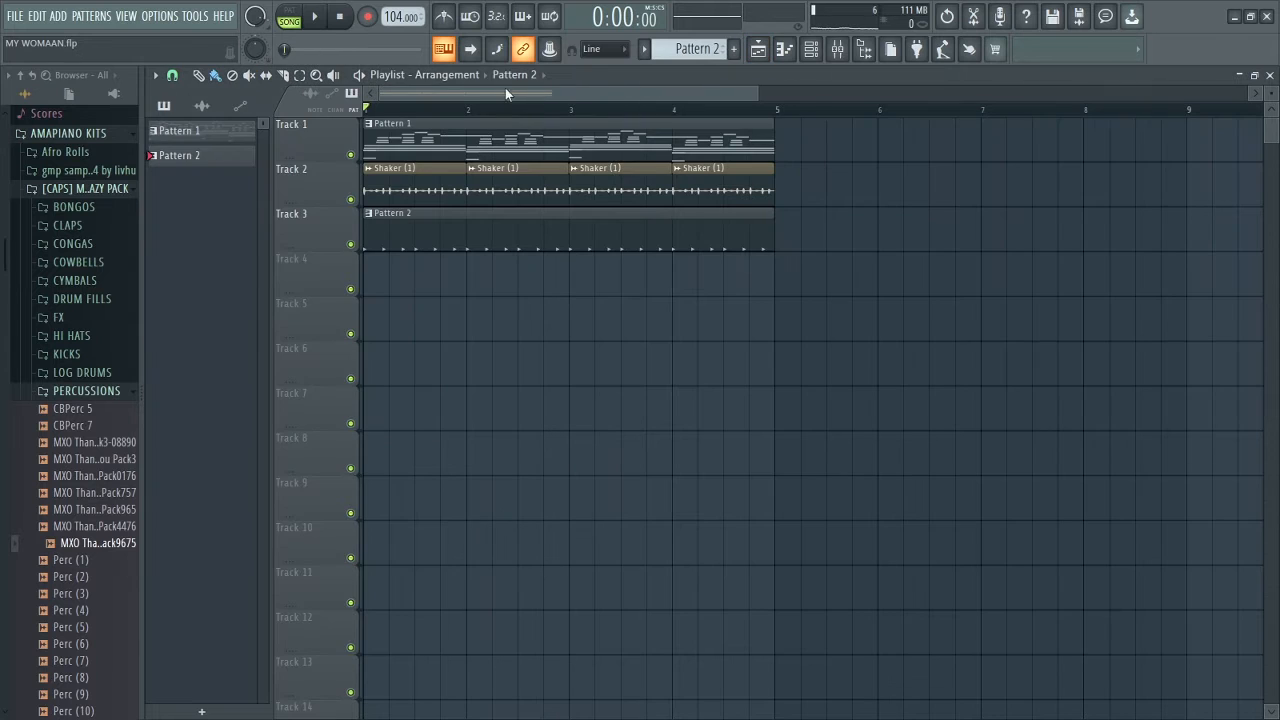
{"action": "left_click", "coordinate": [314, 16]}
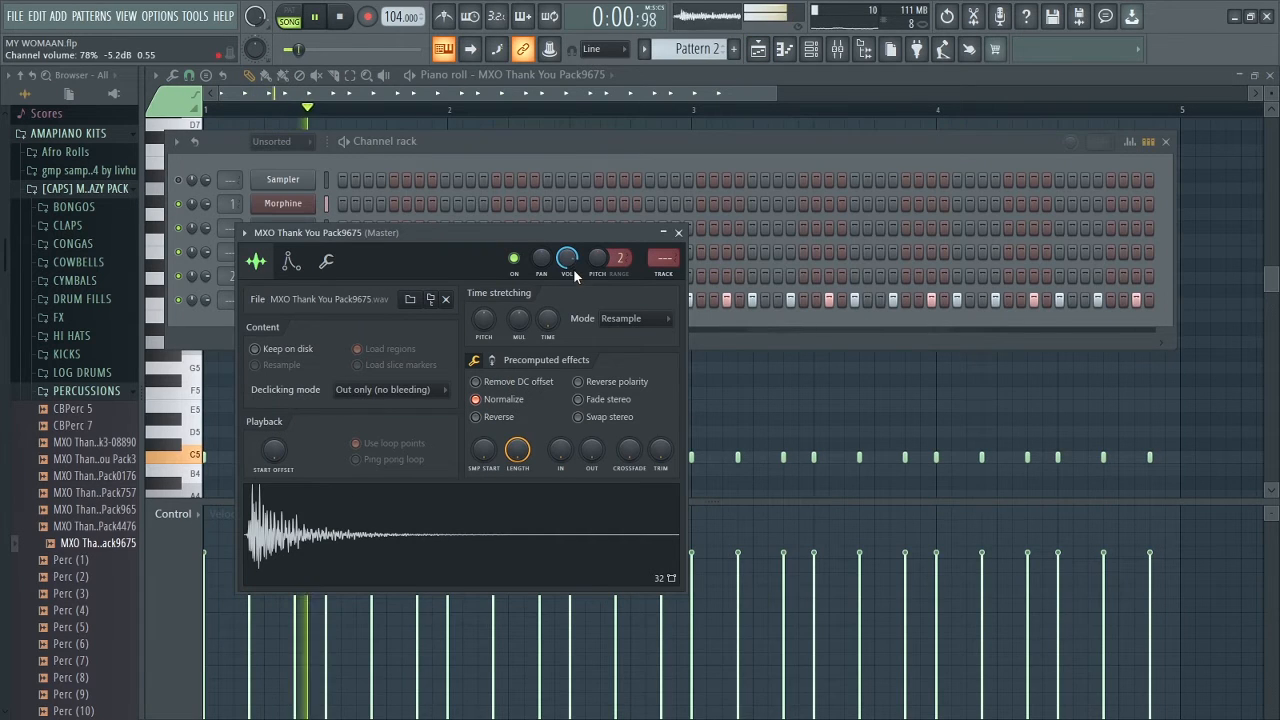
{"action": "left_click_drag", "start_coordinate": [573, 269], "coordinate": [572, 263]}
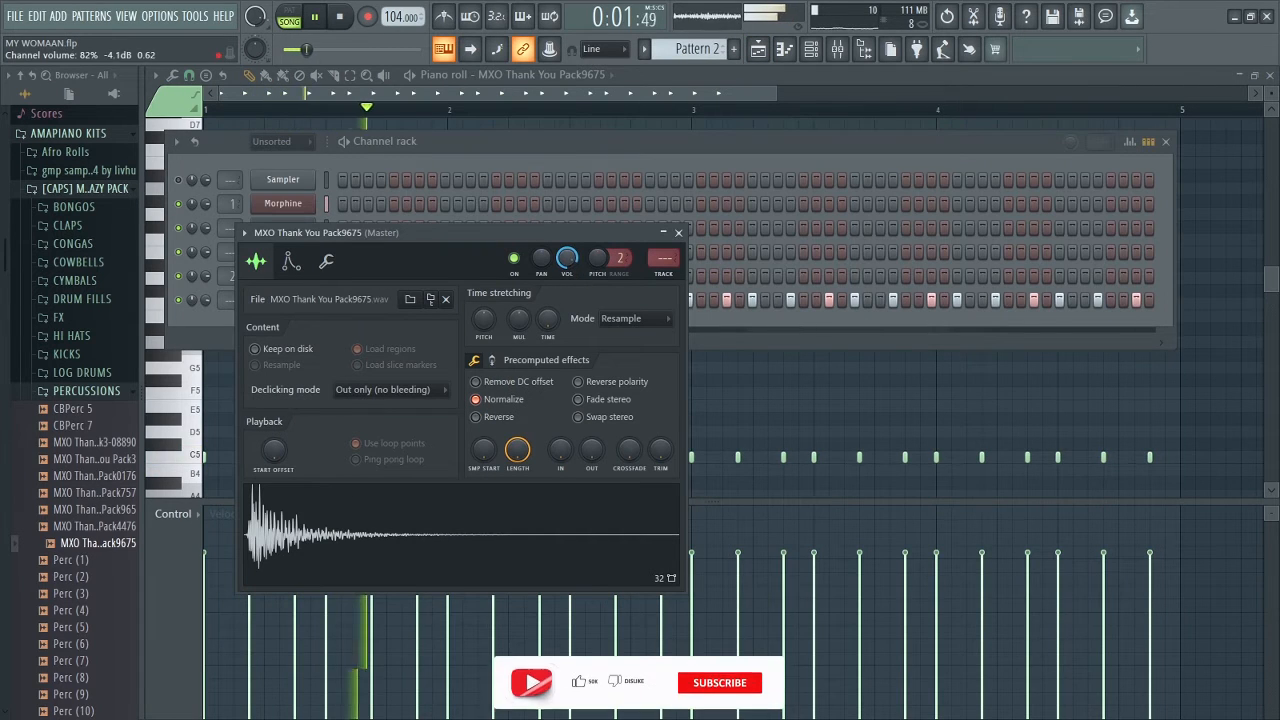
{"action": "left_click", "coordinate": [682, 234]}
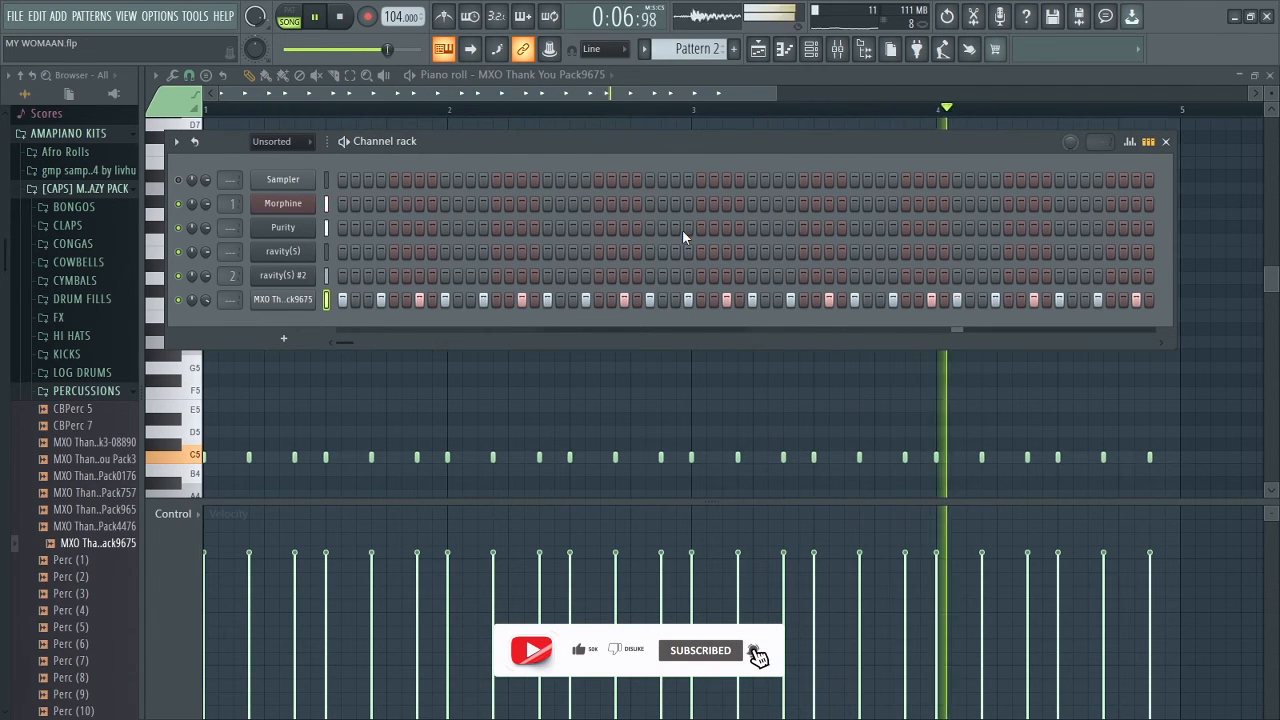
{"action": "key", "text": "space"}
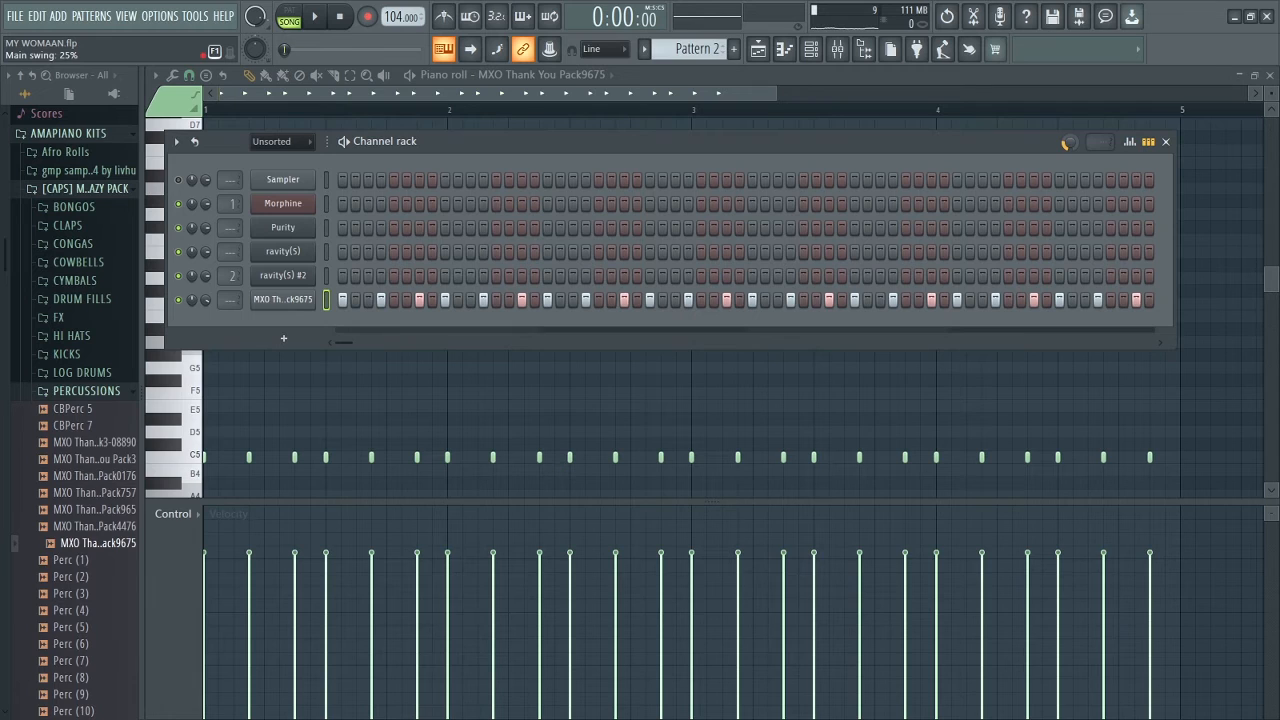
{"action": "left_click", "coordinate": [318, 20]}
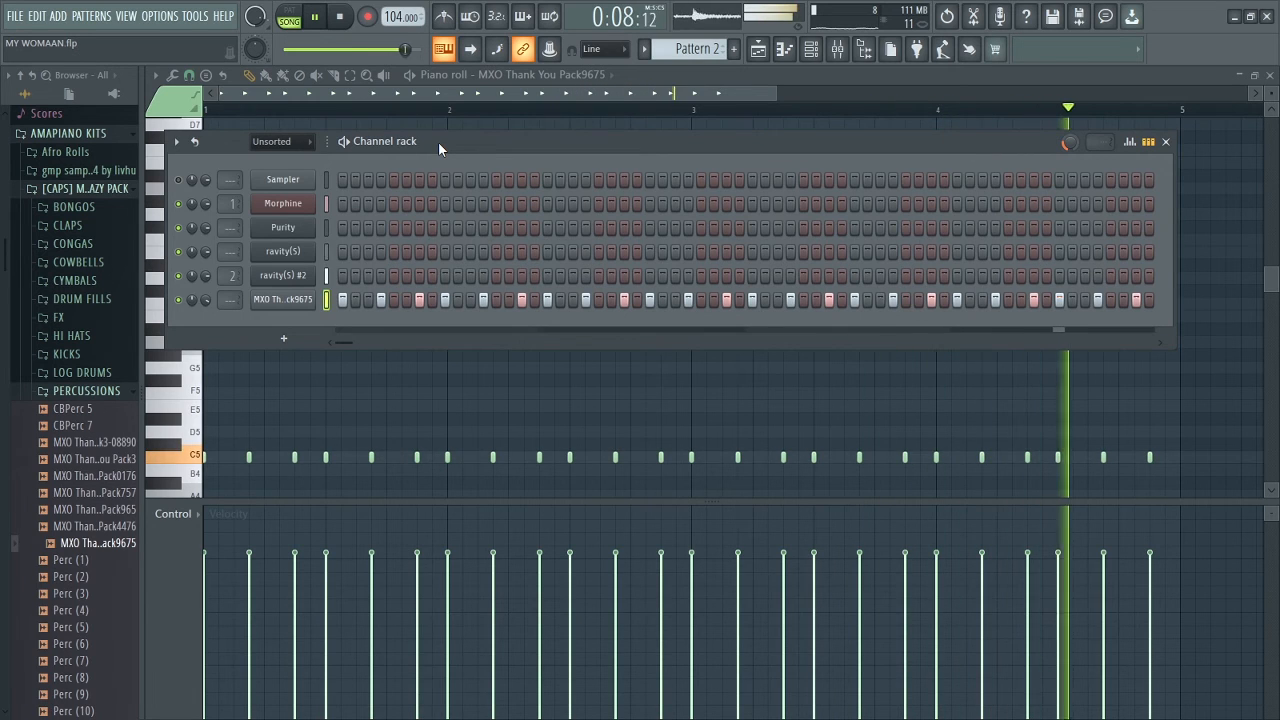
{"action": "key", "text": "space"}
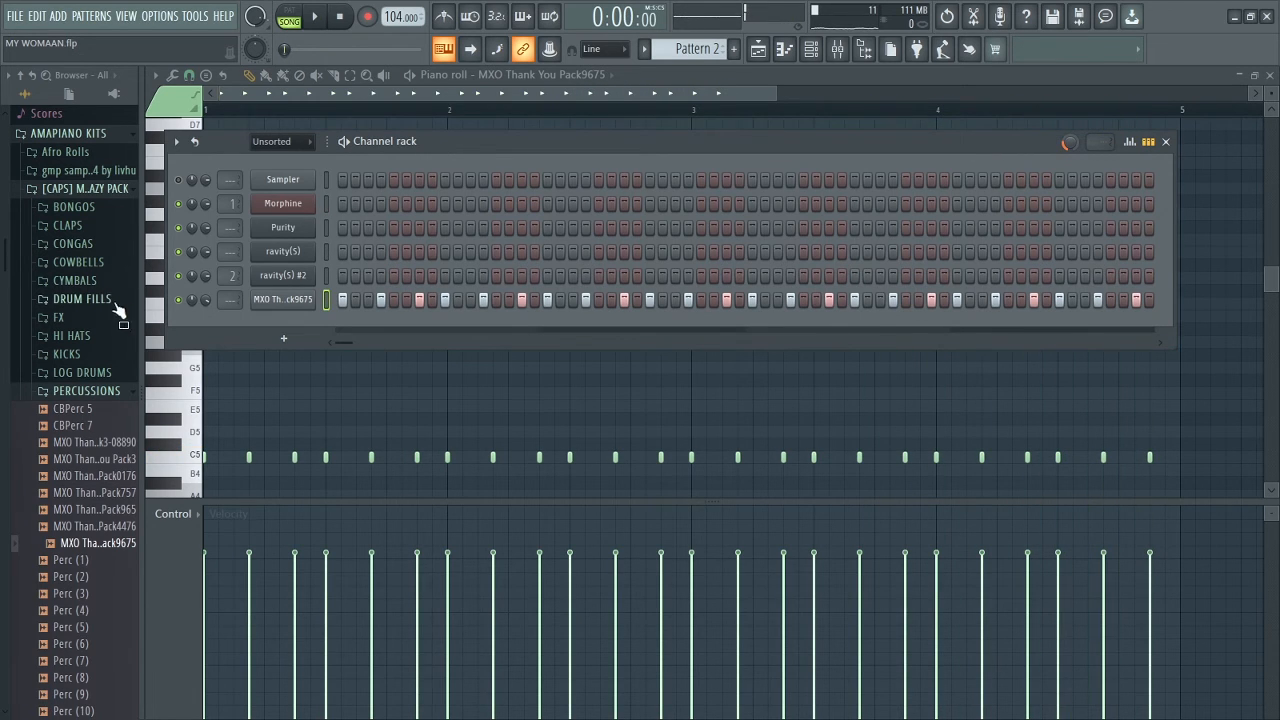
Step: Add Snare (3) from the snares folder to Pattern 2 and audition the Hat (2) sample
{"action": "left_click", "coordinate": [91, 392]}
{"action": "left_click", "coordinate": [75, 543]}
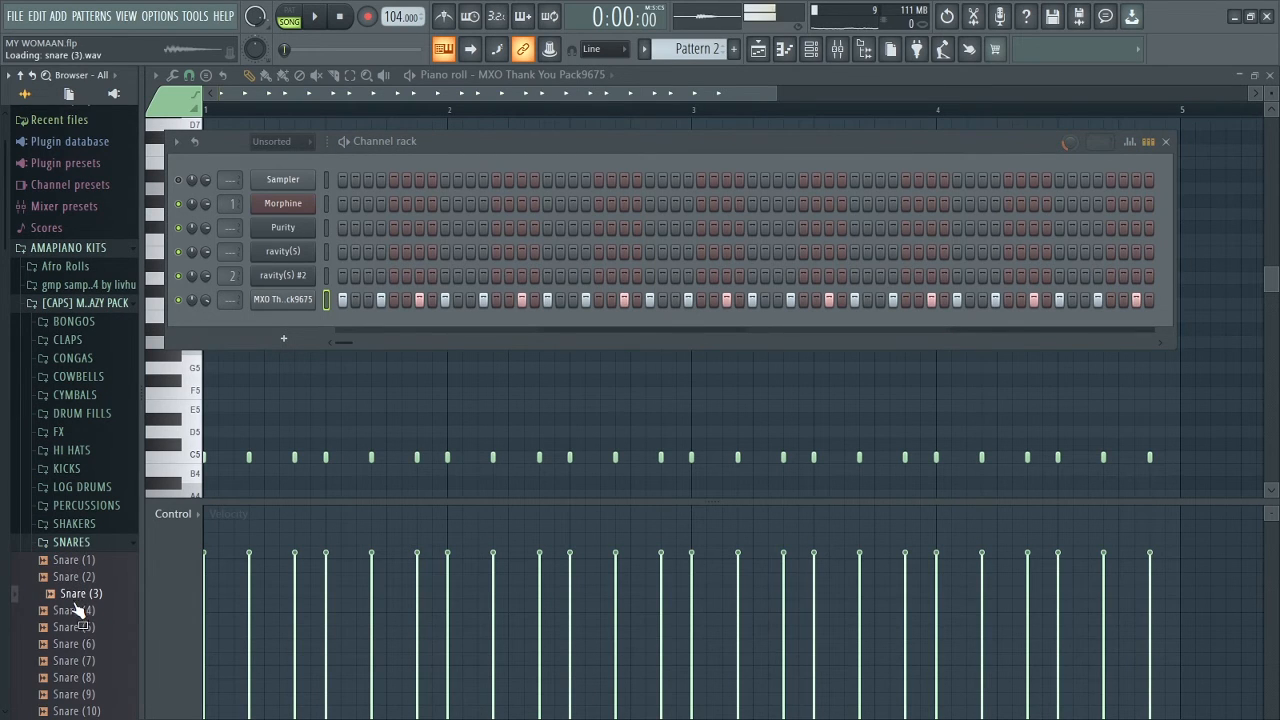
{"action": "left_click_drag", "start_coordinate": [79, 604], "coordinate": [1104, 333]}
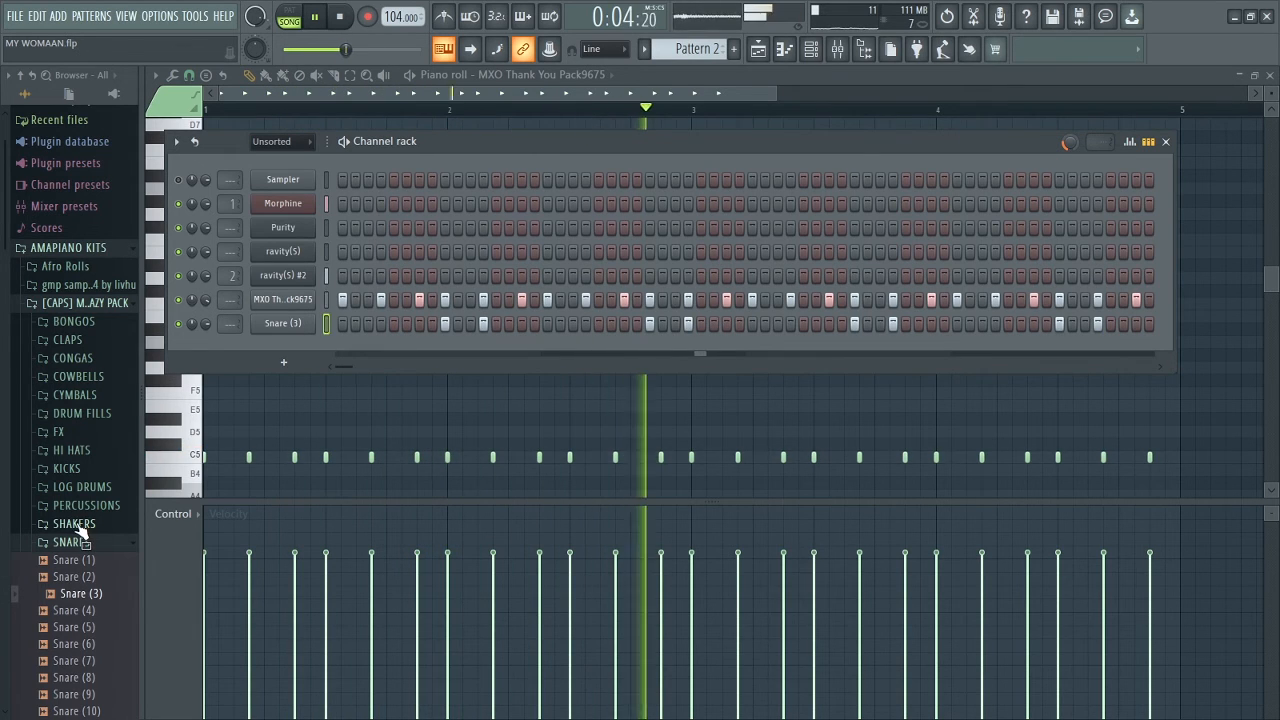
{"action": "left_click", "coordinate": [78, 452]}
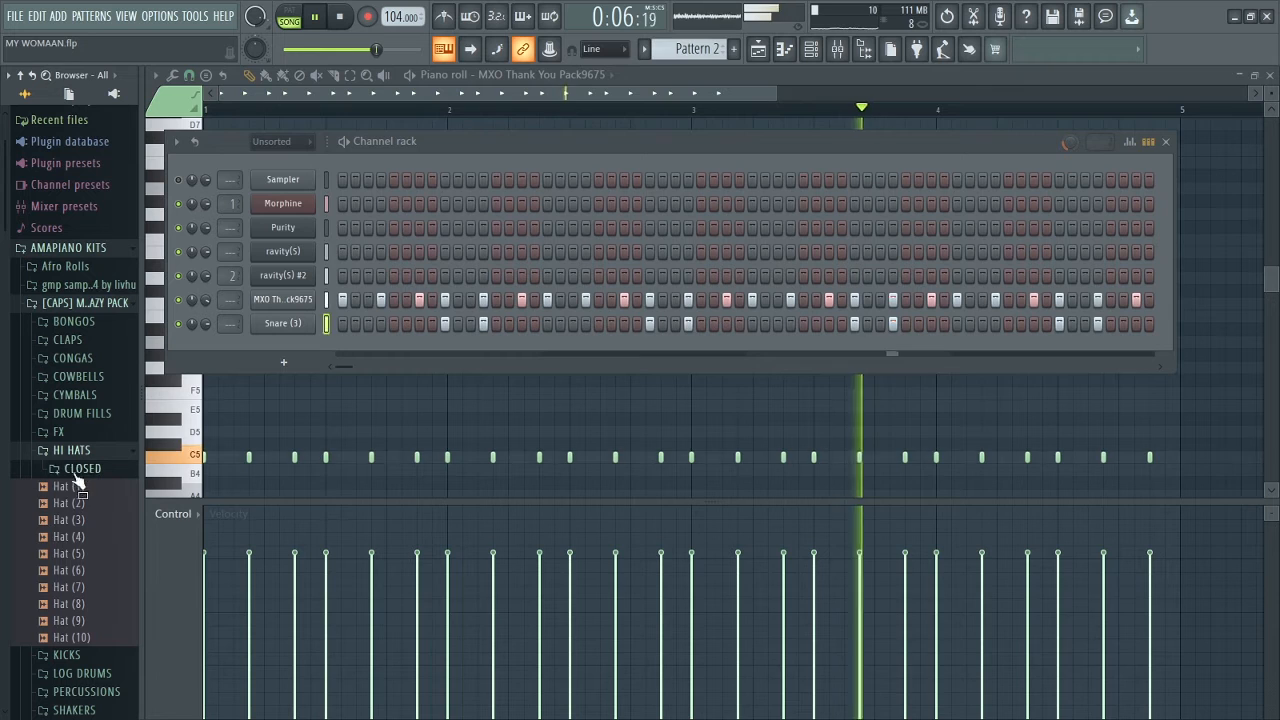
{"action": "left_click", "coordinate": [70, 503]}
{"action": "key", "text": "space"}
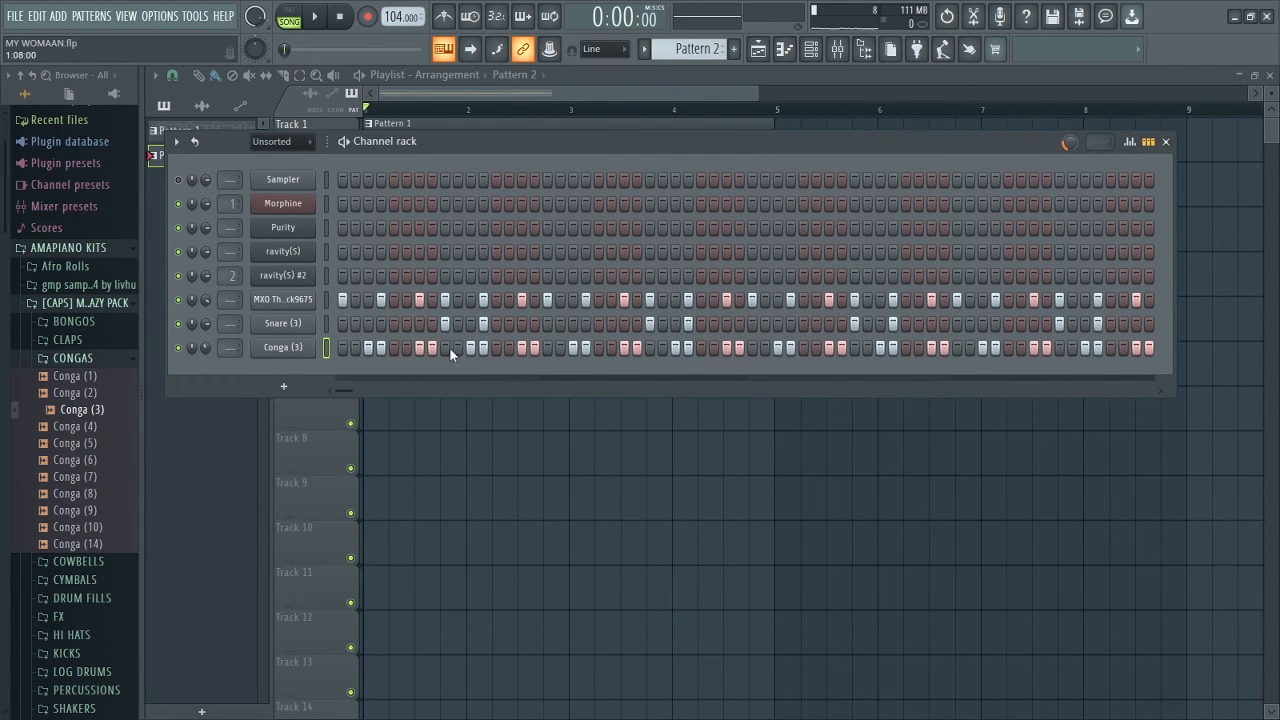
Step: Check the Conga (3) channel settings and play Pattern 2 to hear the conga rhythm
{"action": "left_click", "coordinate": [280, 349]}
{"action": "key", "text": "Escape"}
{"action": "key", "text": "space"}
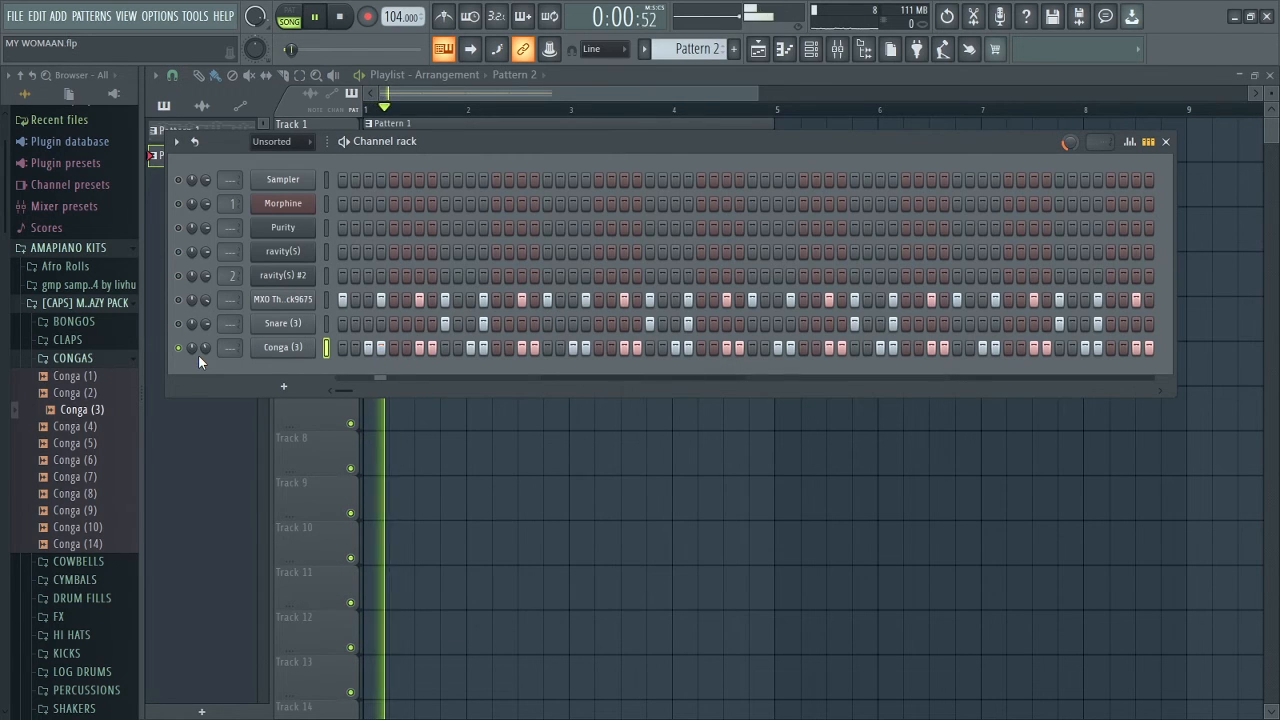
{"action": "scroll", "coordinate": [198, 354], "scroll_direction": "up", "scroll_amount": 5}
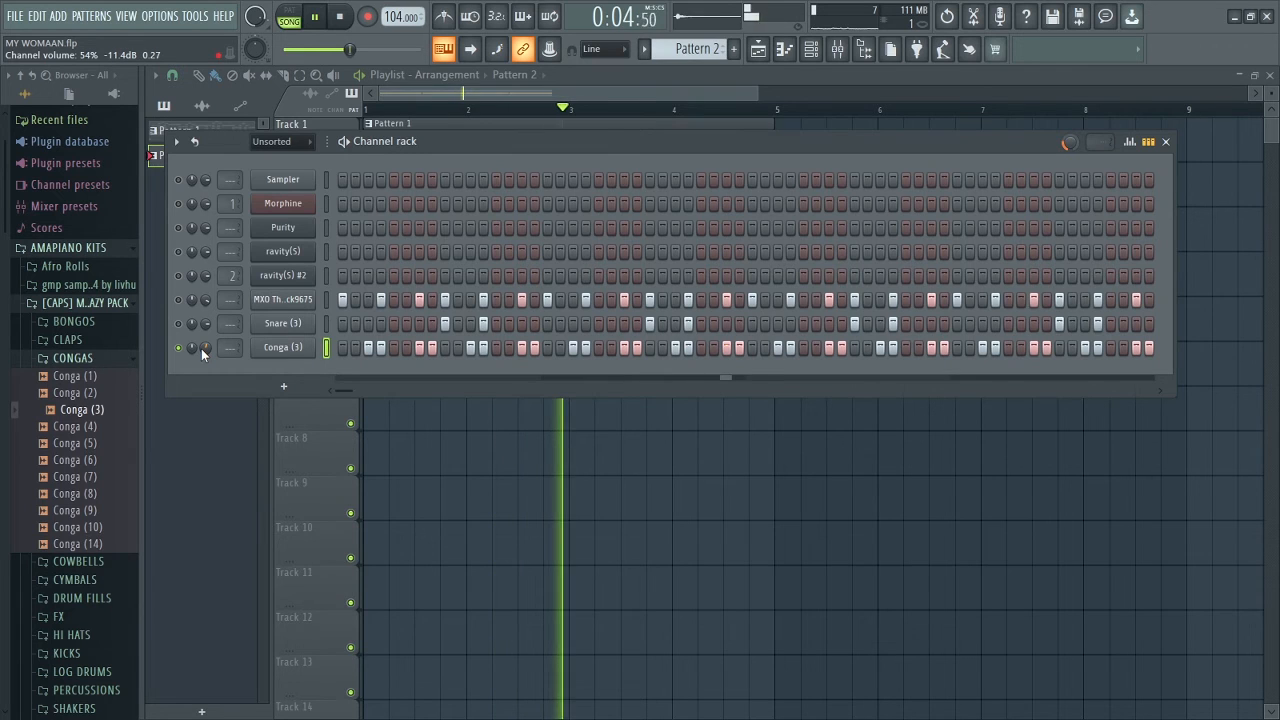
{"action": "key", "text": "space"}
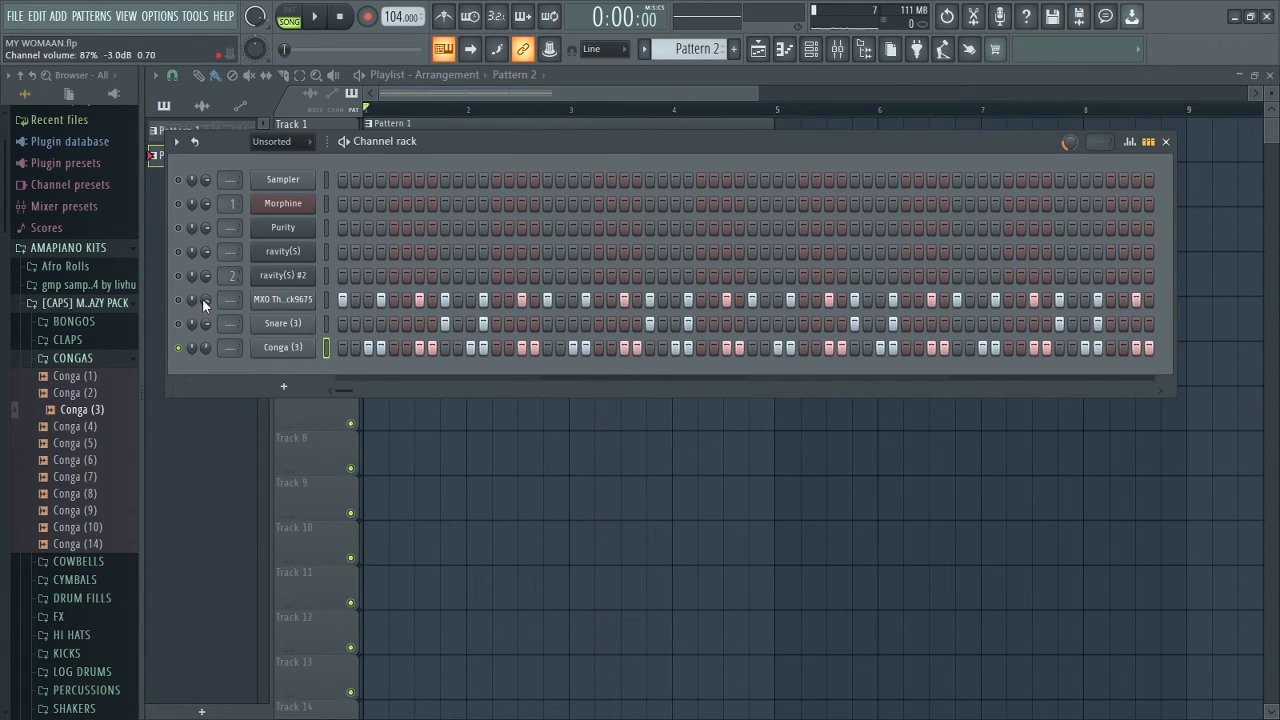
{"action": "key", "text": "space"}
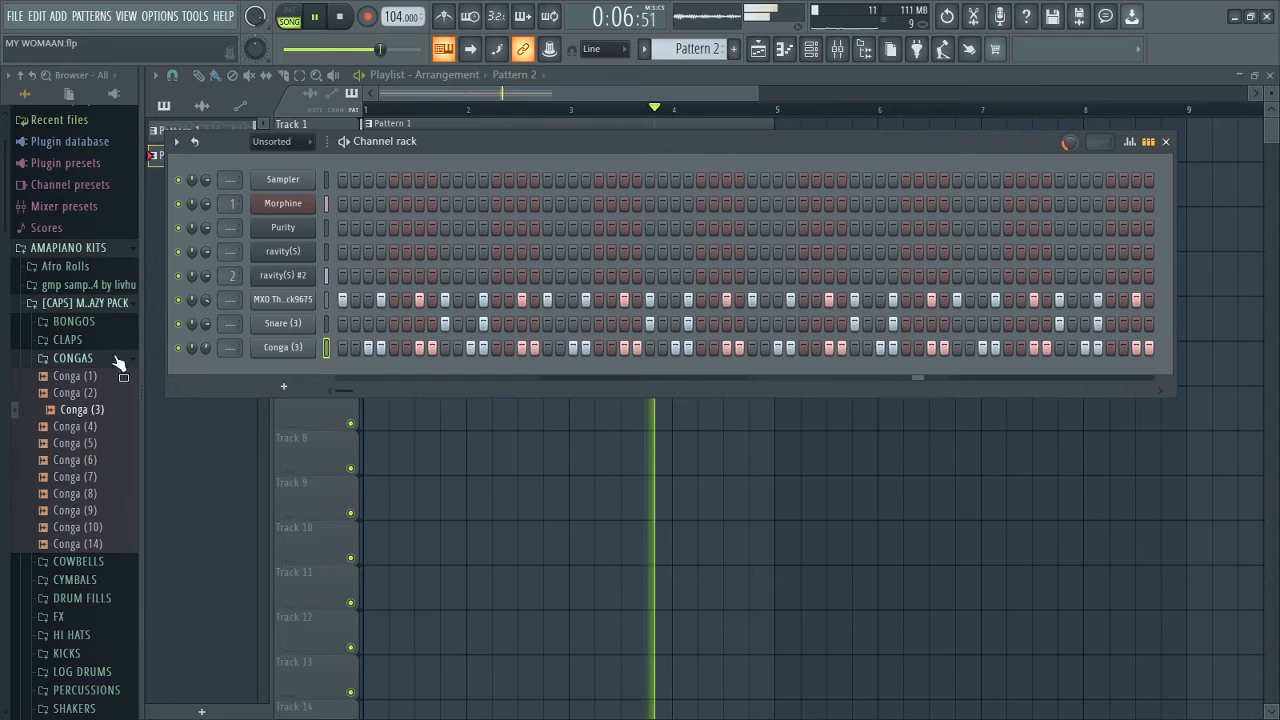
{"action": "left_click", "coordinate": [89, 326]}
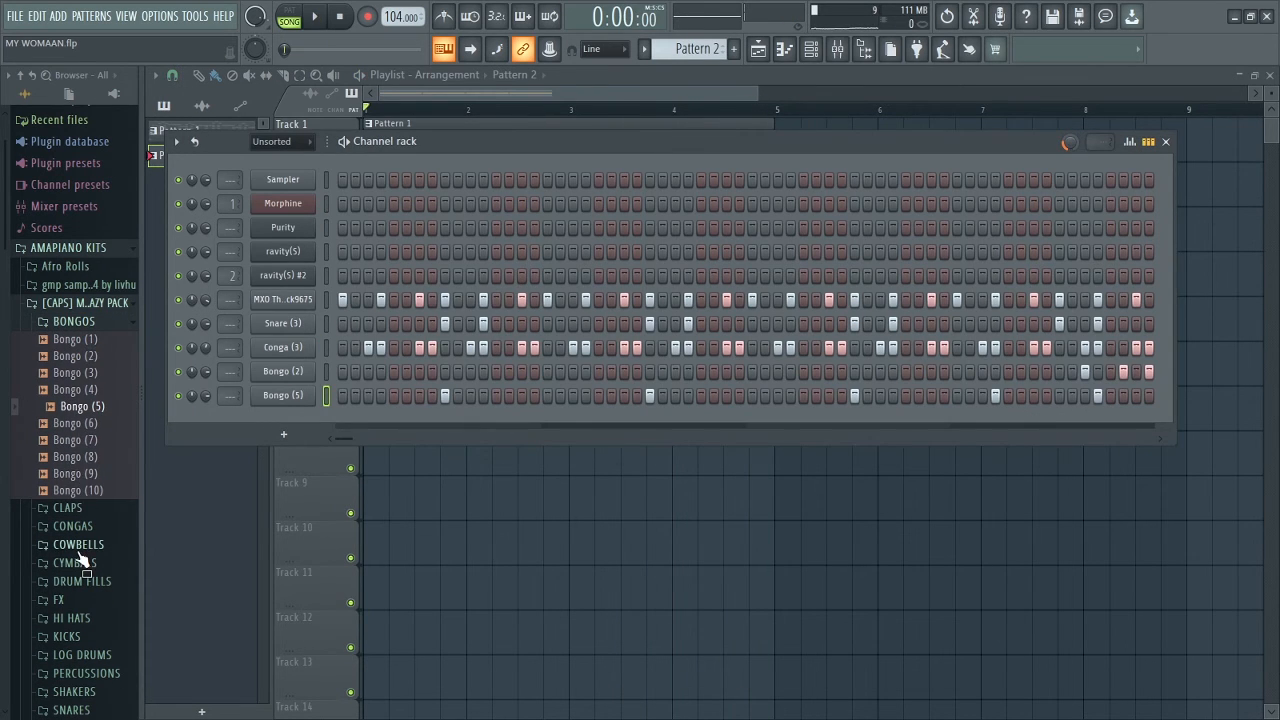
Step: Add Kick (2) to Pattern 2 with a hit every fourth step and its volume raised to 95%
{"action": "left_click", "coordinate": [75, 637]}
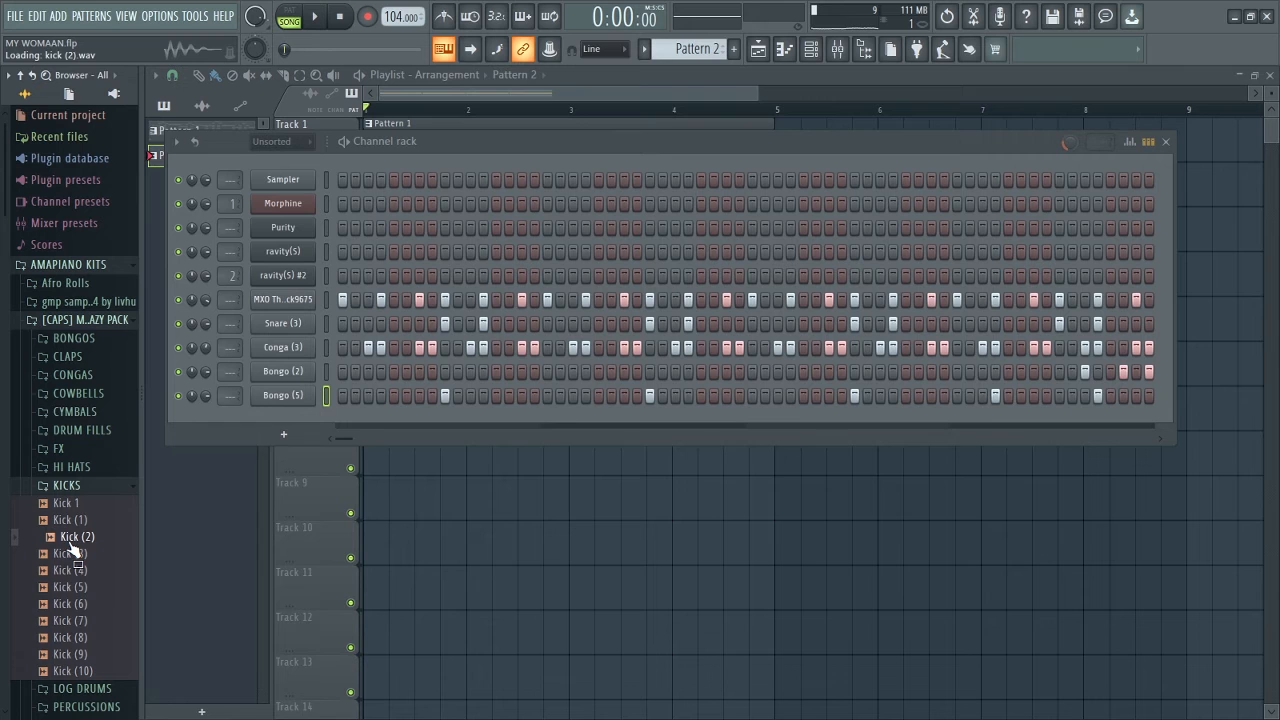
{"action": "left_click_drag", "start_coordinate": [255, 425], "coordinate": [287, 419]}
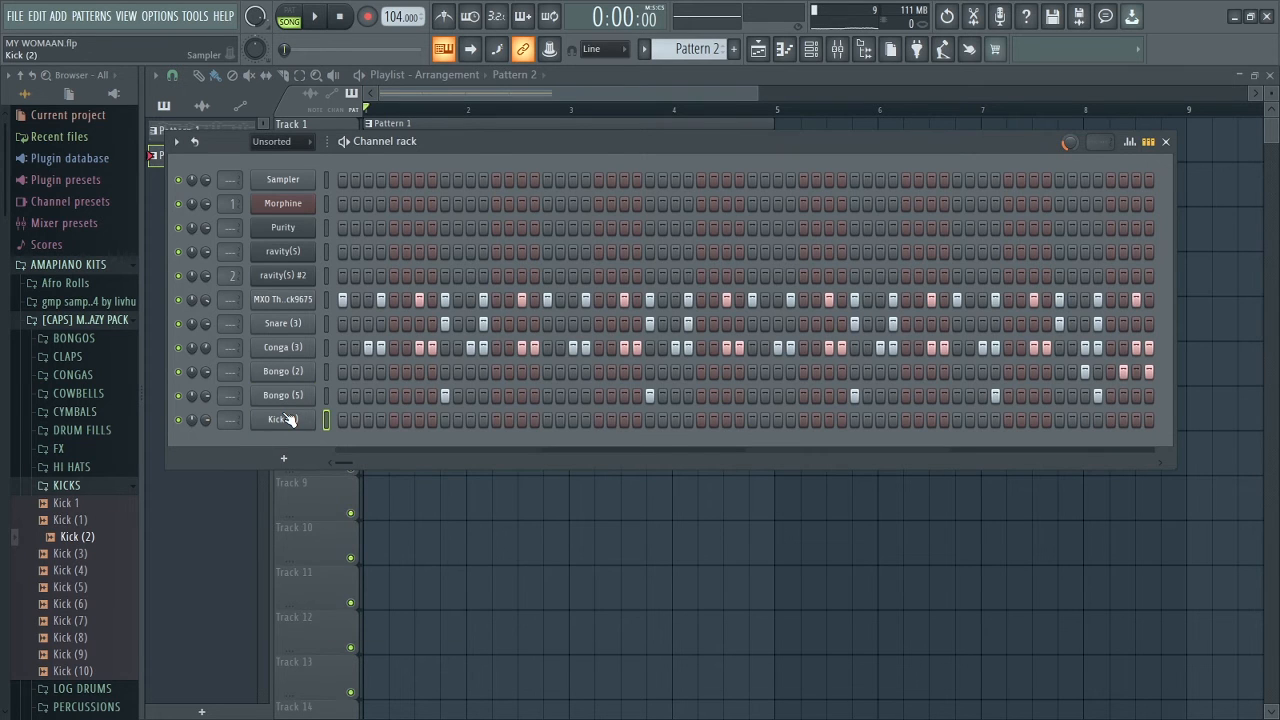
{"action": "left_click", "coordinate": [284, 419]}
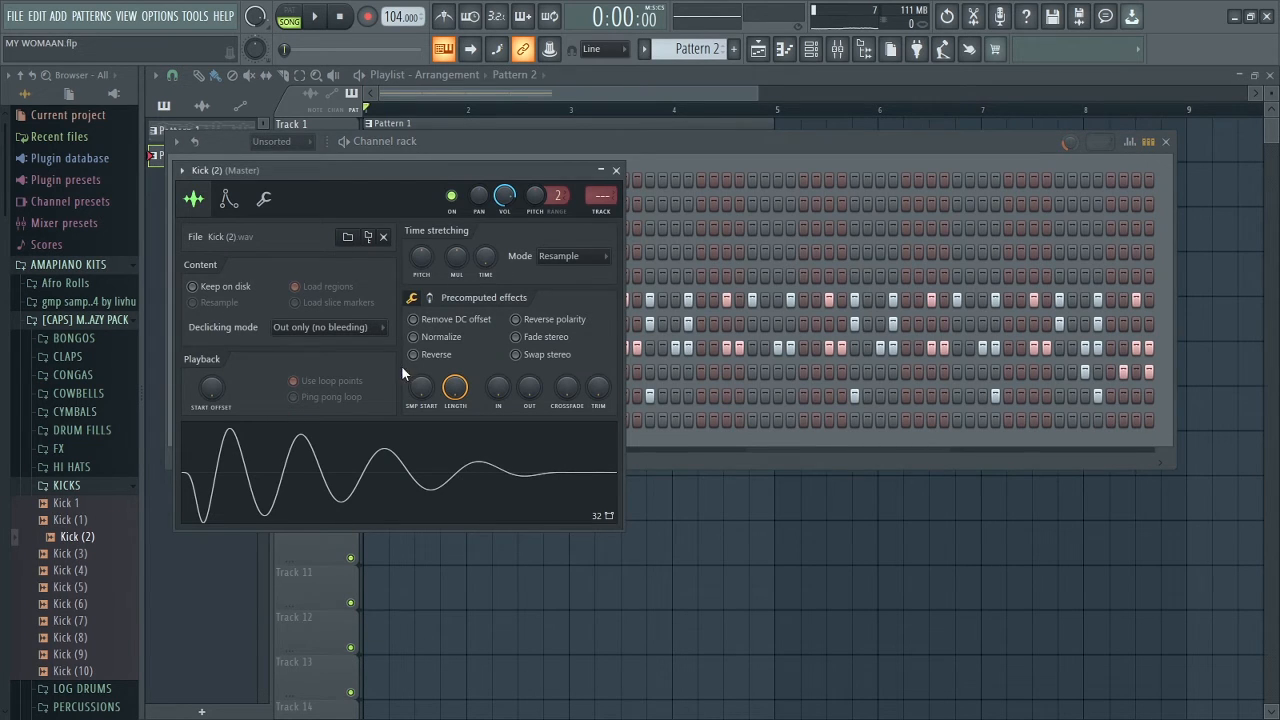
{"action": "left_click", "coordinate": [616, 170]}
{"action": "right_click", "coordinate": [284, 420]}
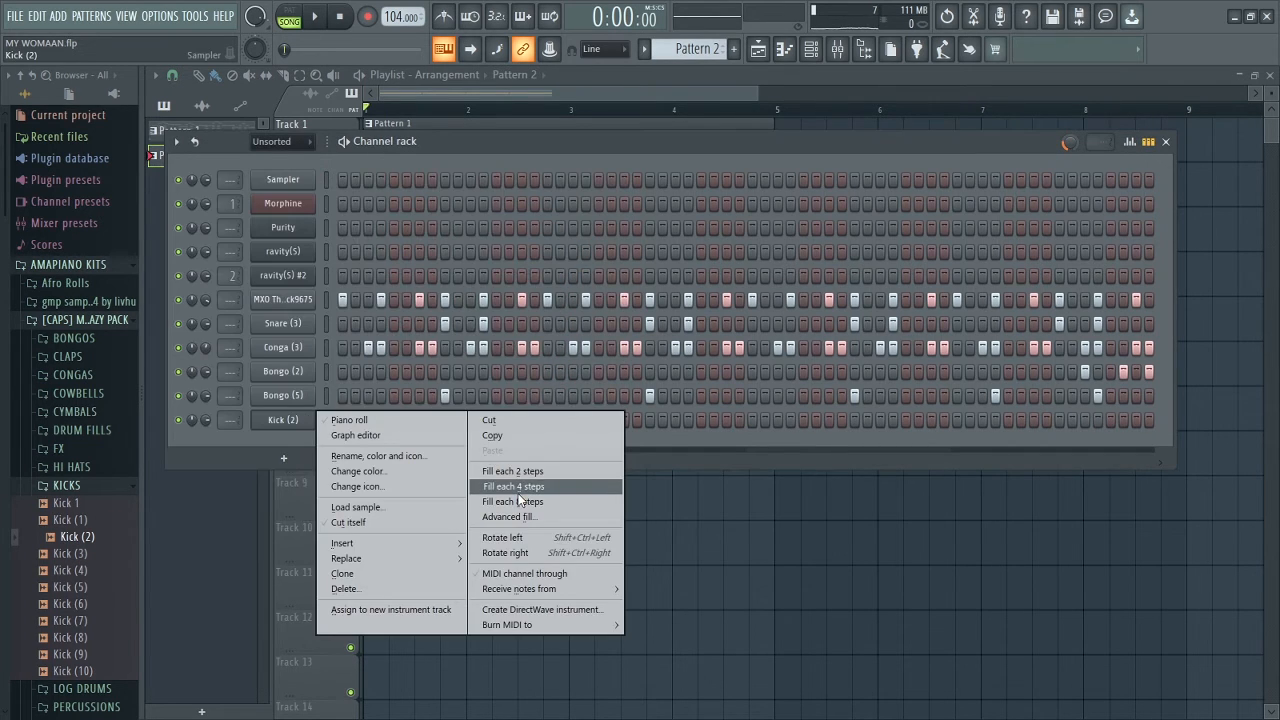
{"action": "left_click", "coordinate": [515, 487]}
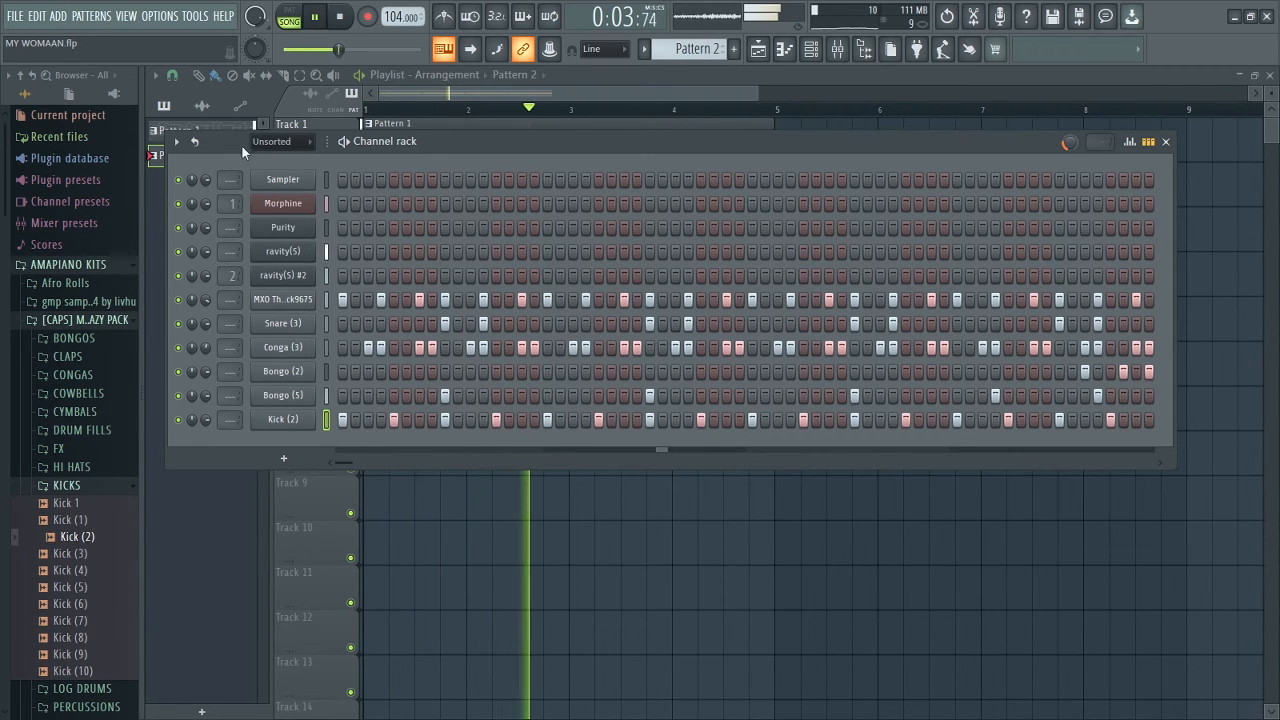
{"action": "left_click_drag", "start_coordinate": [205, 421], "coordinate": [205, 401]}
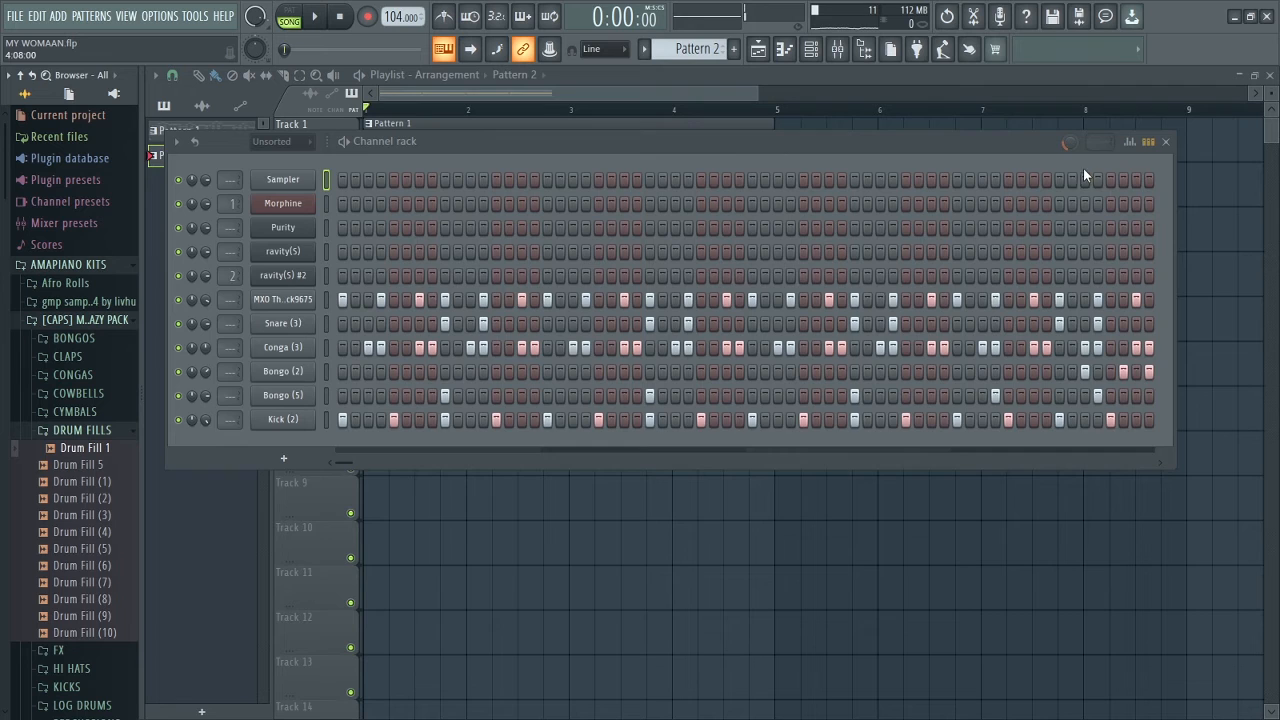
Step: Place the Drum Fill 1 sample on Track 4 at bar 4 and play the arrangement
{"action": "left_click", "coordinate": [1164, 143]}
{"action": "left_click", "coordinate": [100, 451]}
{"action": "left_click_drag", "start_coordinate": [169, 449], "coordinate": [672, 271]}
{"action": "key", "text": "space"}
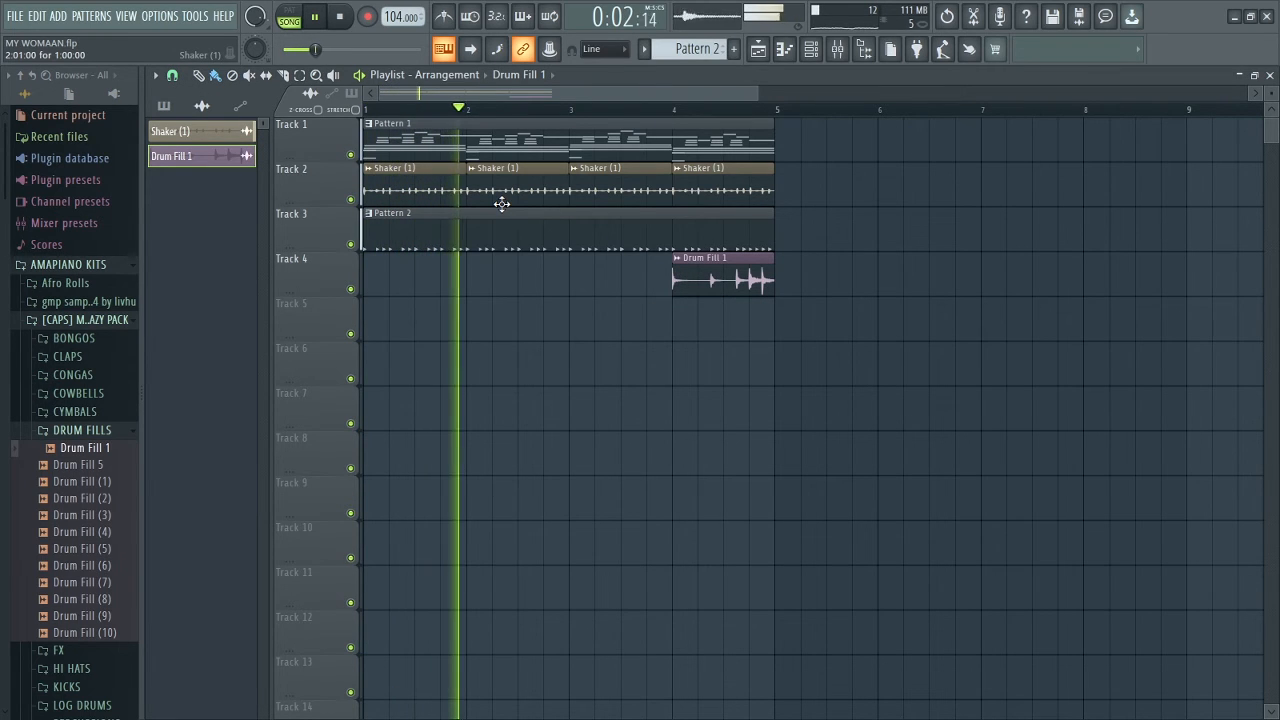
Step: Audition Cowbell (2) from the COWBELLS folder and bring up Pattern 2's channels
{"action": "left_click", "coordinate": [80, 432]}
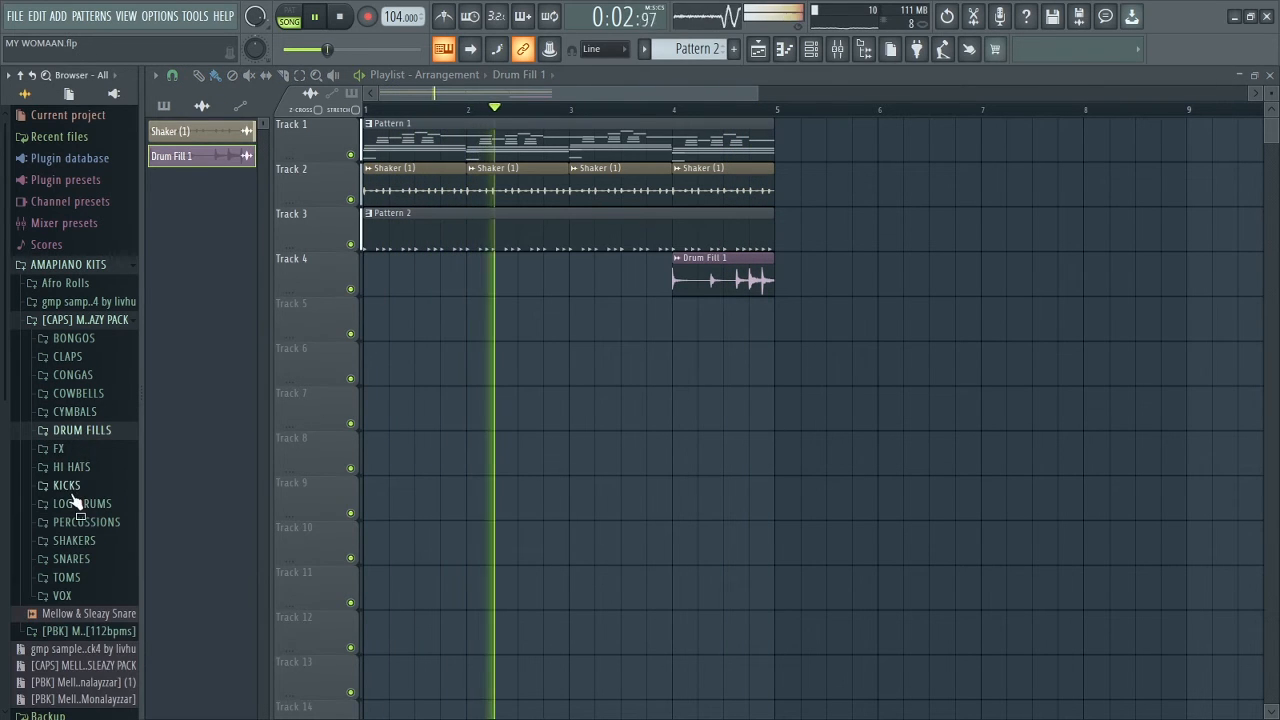
{"action": "left_click", "coordinate": [88, 395]}
{"action": "left_click", "coordinate": [85, 428]}
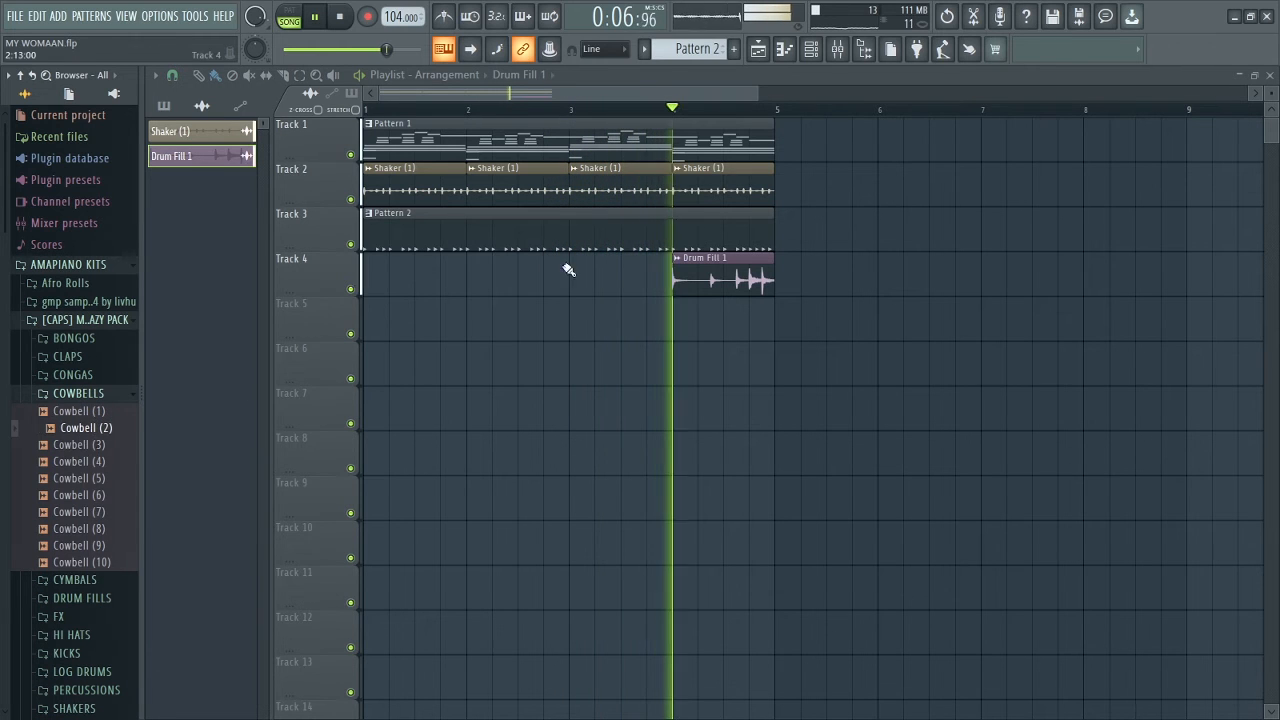
{"action": "key", "text": "F6"}
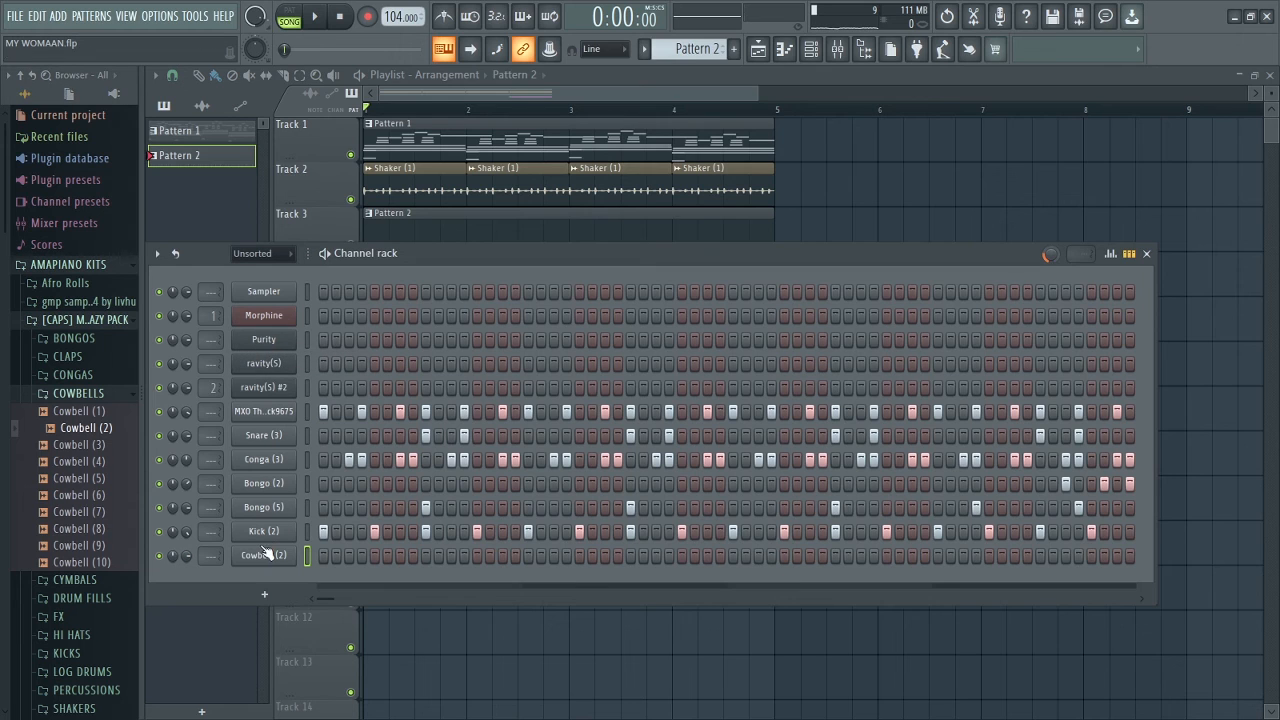
Step: Copy the MXO percussion step rhythm into Cowbell (2), play it, and return to the playlist
{"action": "right_click", "coordinate": [264, 411]}
{"action": "left_click", "coordinate": [473, 423]}
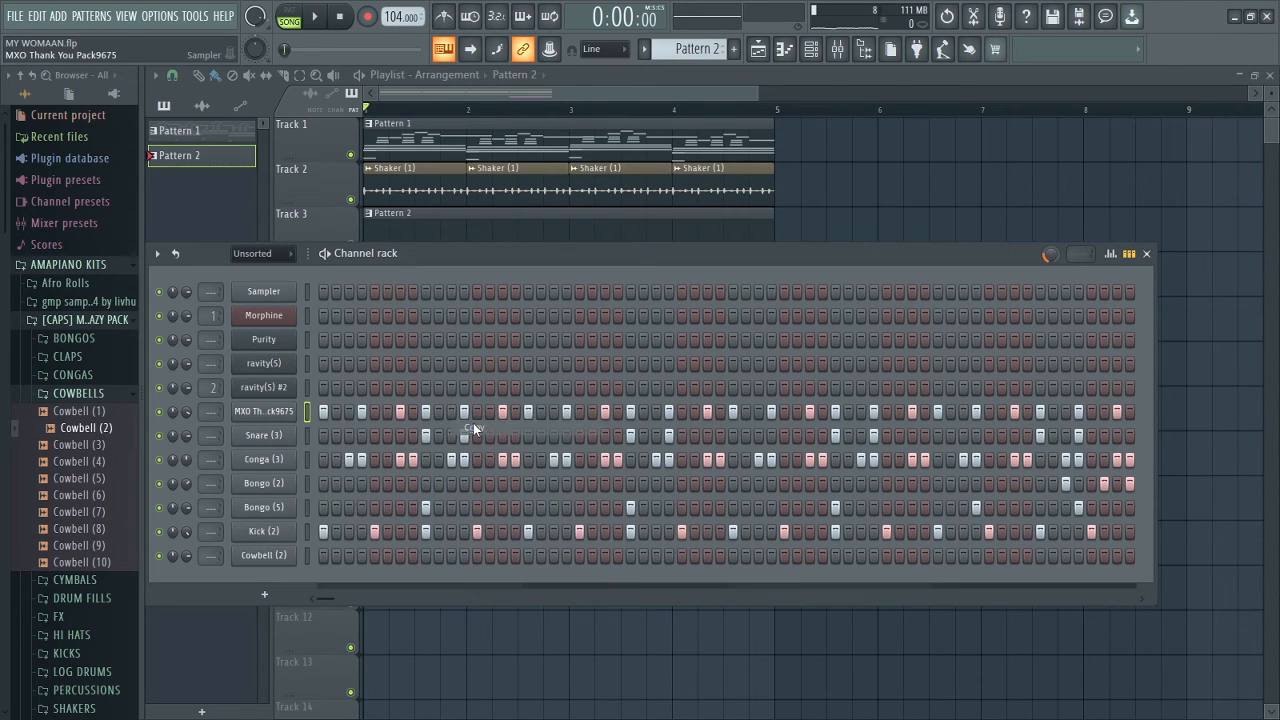
{"action": "right_click", "coordinate": [283, 558]}
{"action": "left_click", "coordinate": [481, 524]}
{"action": "key", "text": "space"}
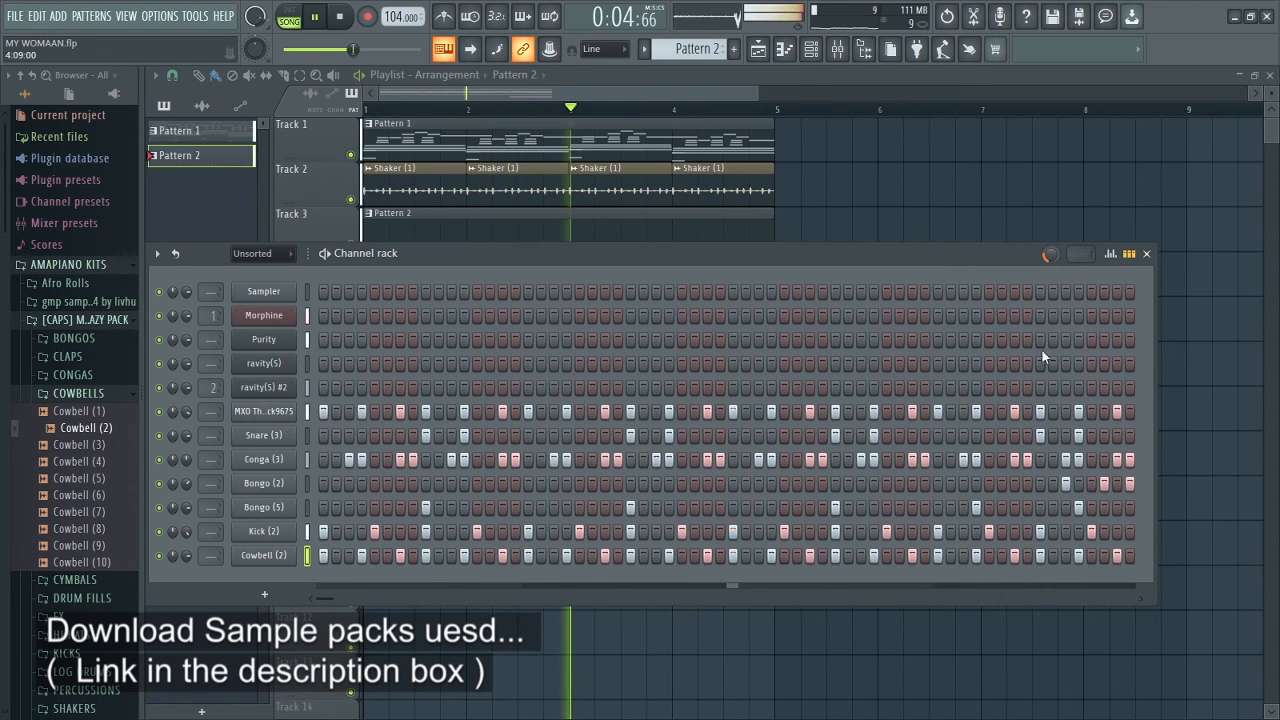
{"action": "left_click", "coordinate": [1146, 254]}
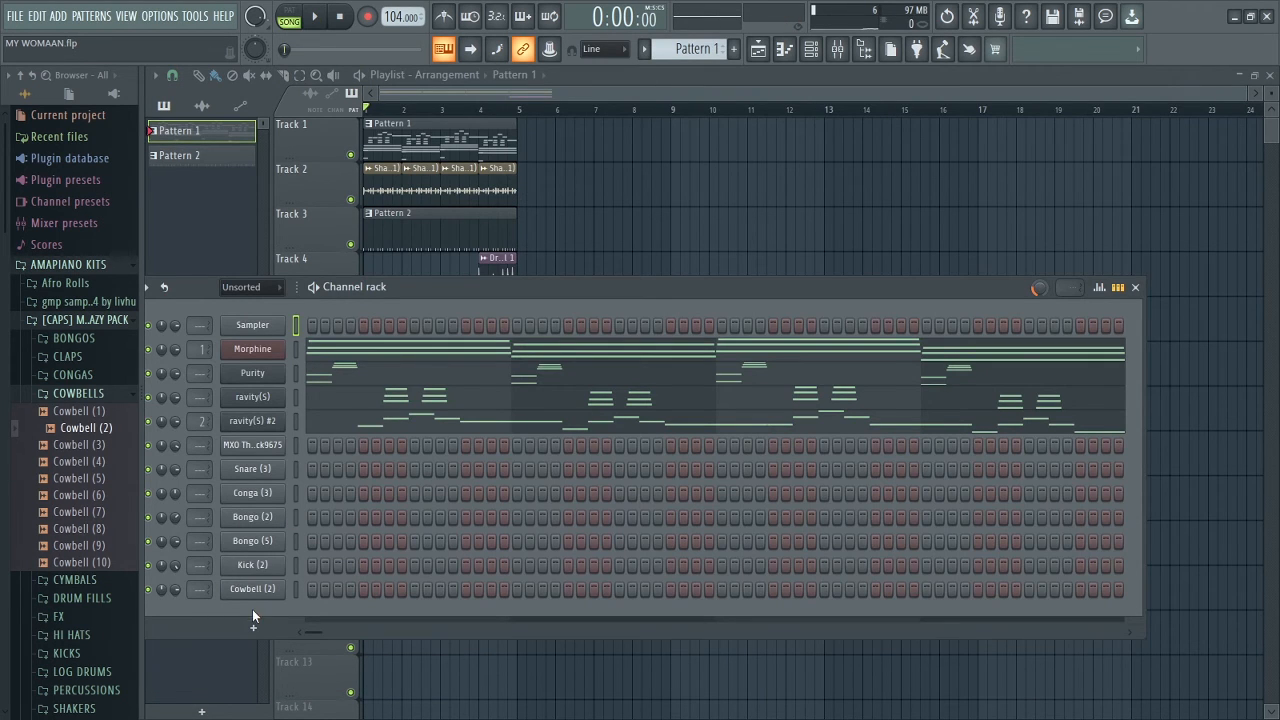
Step: Add a BooBass instrument channel and open its piano roll
{"action": "left_click", "coordinate": [253, 627]}
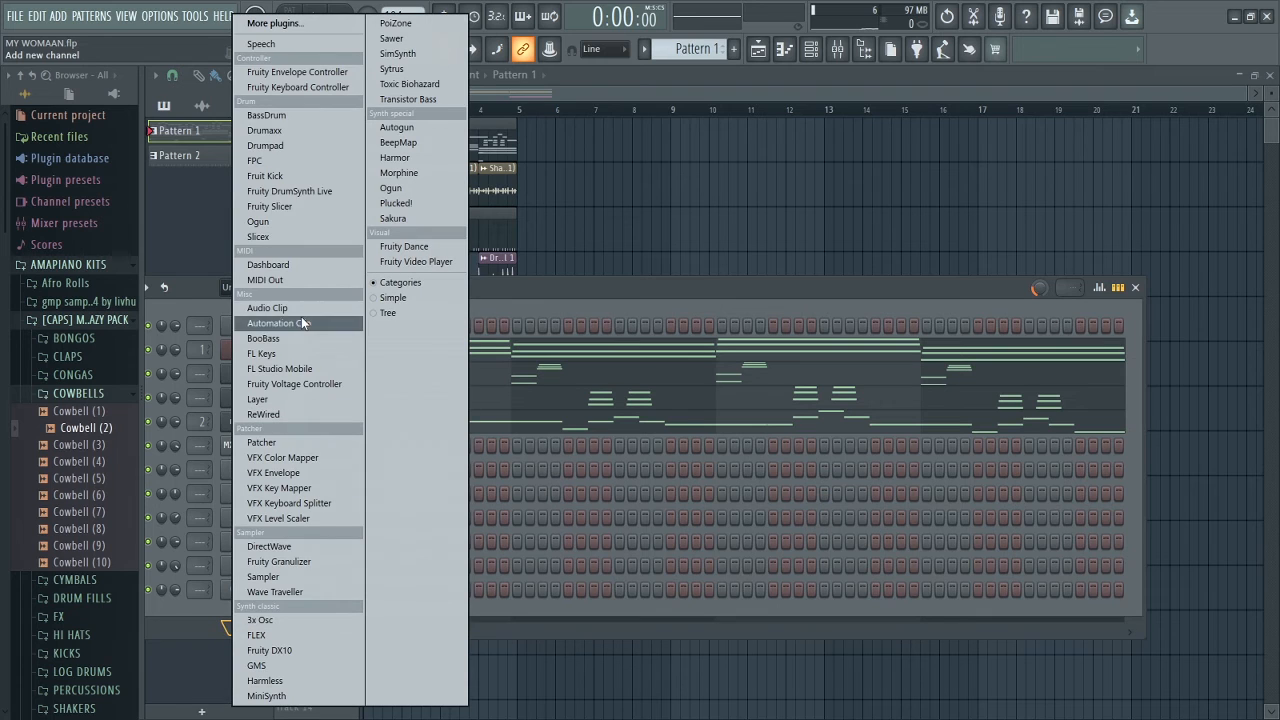
{"action": "left_click", "coordinate": [270, 339]}
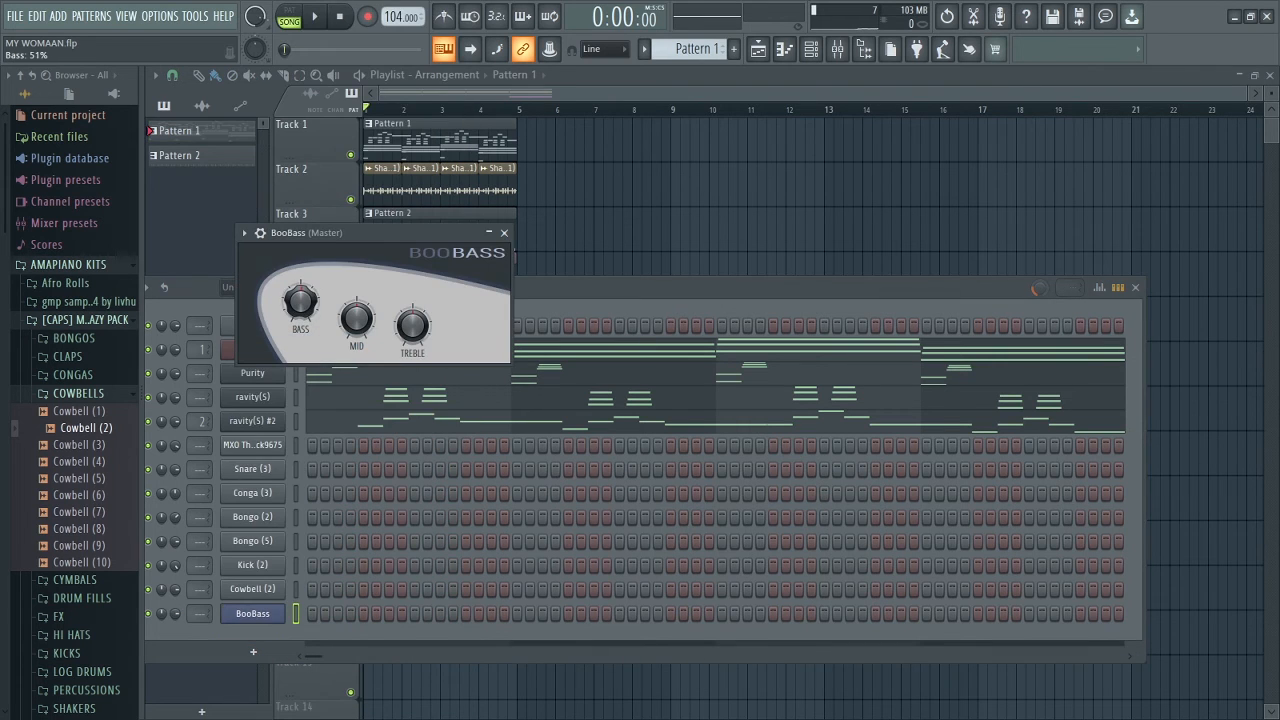
{"action": "key", "text": "Escape"}
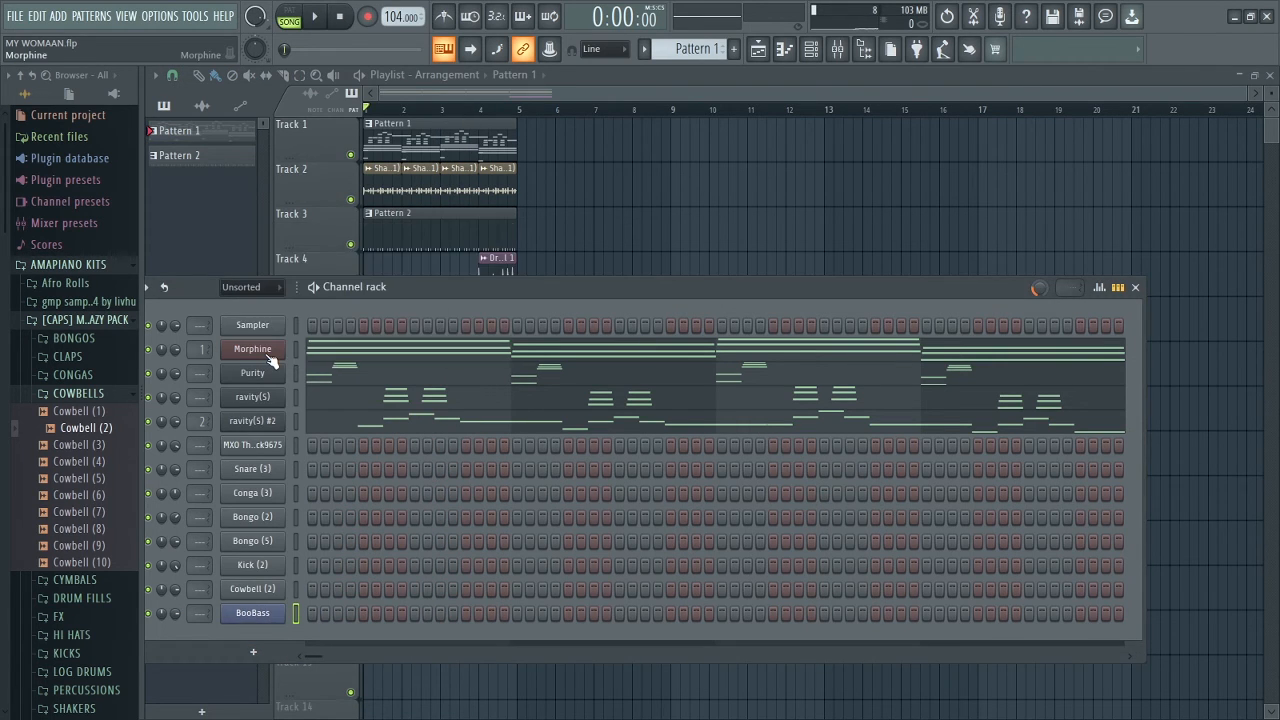
{"action": "right_click", "coordinate": [262, 620]}
{"action": "left_click", "coordinate": [310, 491]}
Step: Draw bass notes E4, D4, F4 and C4 on the downbeats of bars 1–4, raised one octave
{"action": "left_click_drag", "start_coordinate": [1271, 277], "coordinate": [1270, 352]}
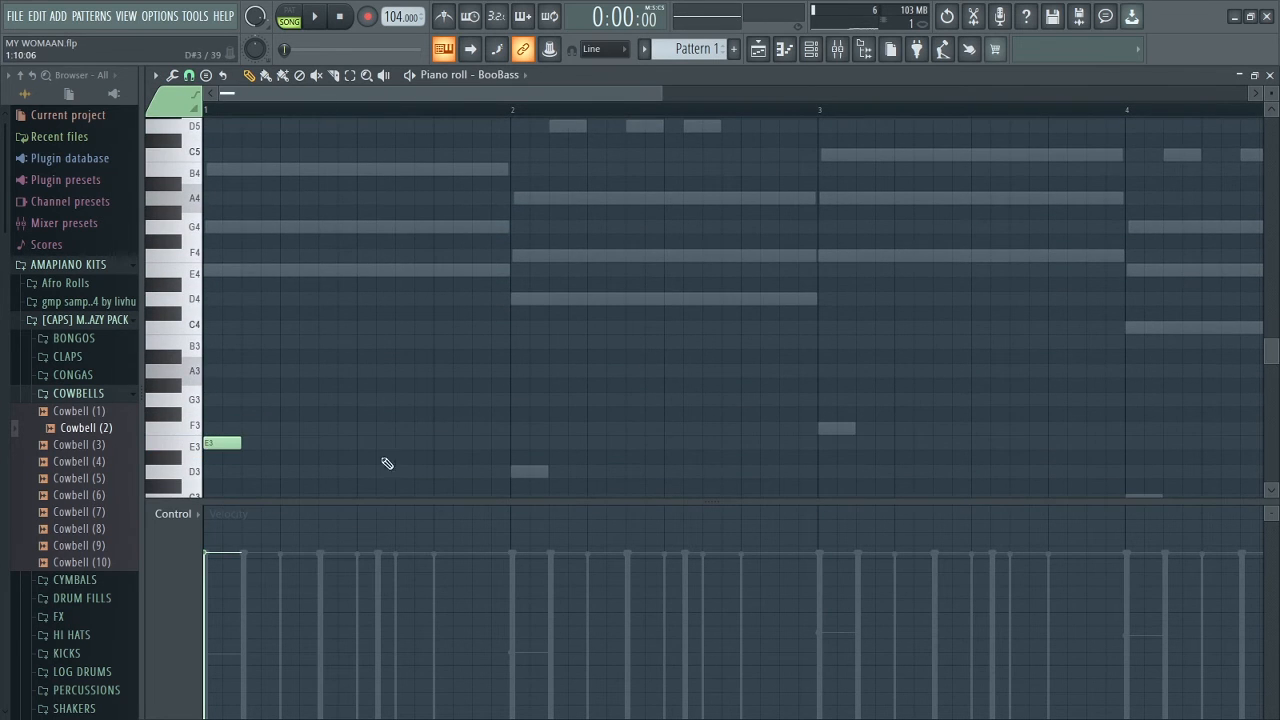
{"action": "left_click", "coordinate": [515, 458]}
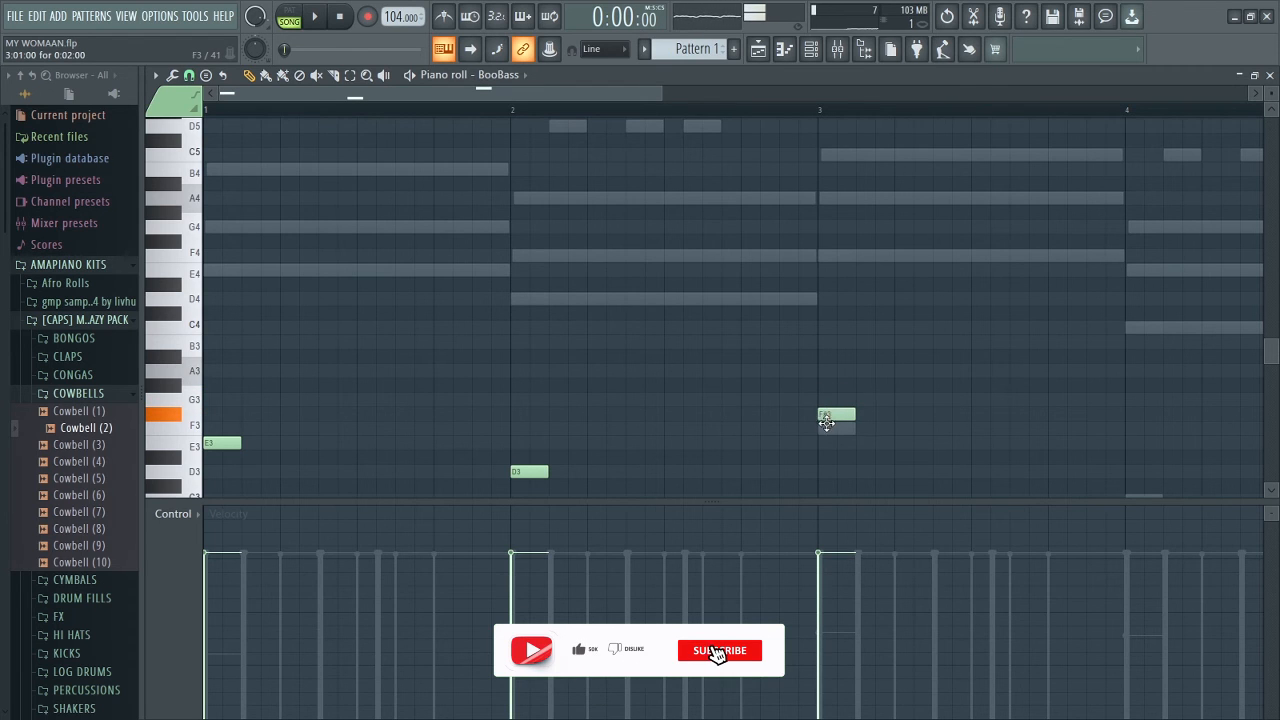
{"action": "left_click_drag", "start_coordinate": [645, 92], "coordinate": [776, 91]}
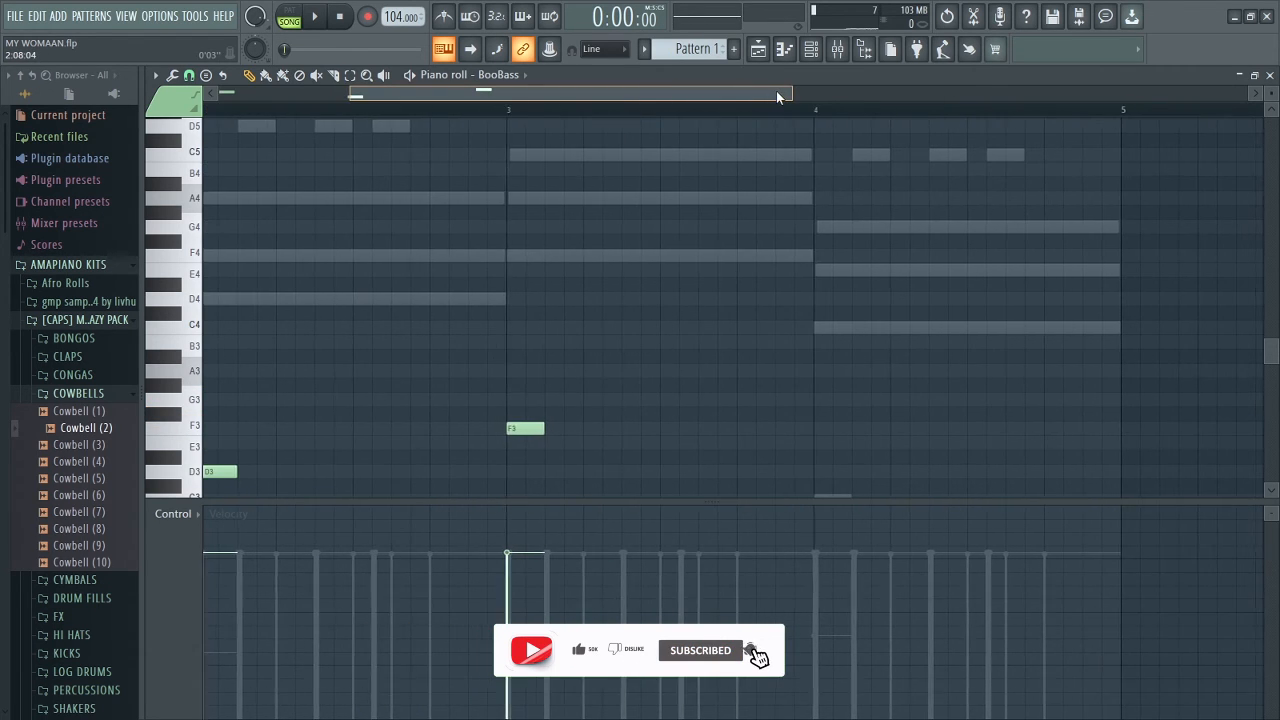
{"action": "left_click_drag", "start_coordinate": [1271, 350], "coordinate": [1271, 369]}
{"action": "left_click_drag", "start_coordinate": [843, 403], "coordinate": [819, 415]}
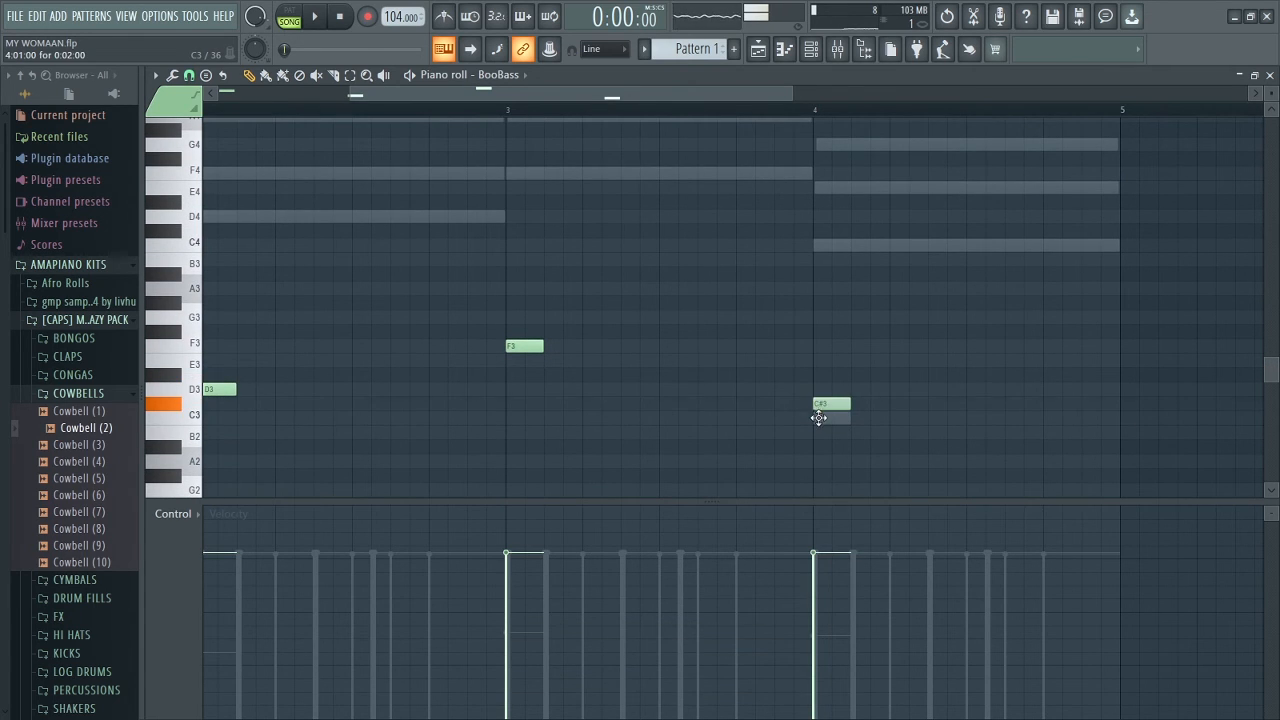
{"action": "left_click_drag", "start_coordinate": [354, 96], "coordinate": [101, 108]}
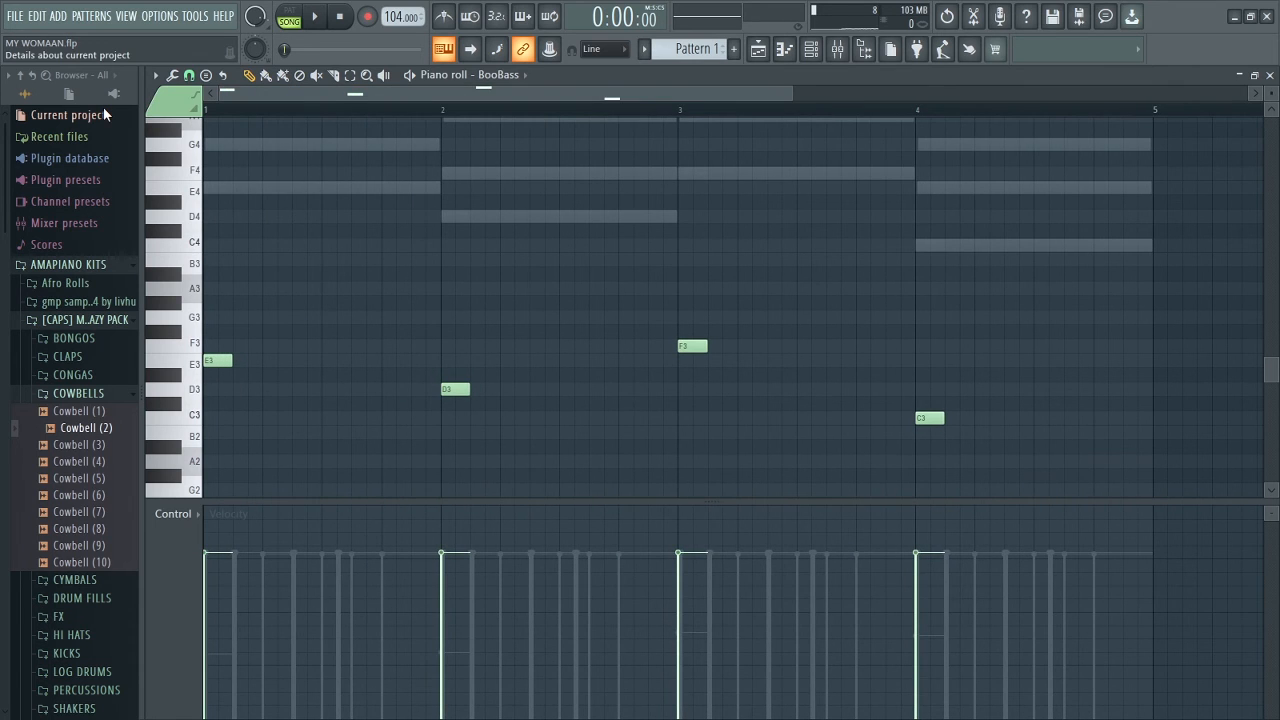
{"action": "key", "text": "ctrl+Up"}
{"action": "key", "text": "space"}
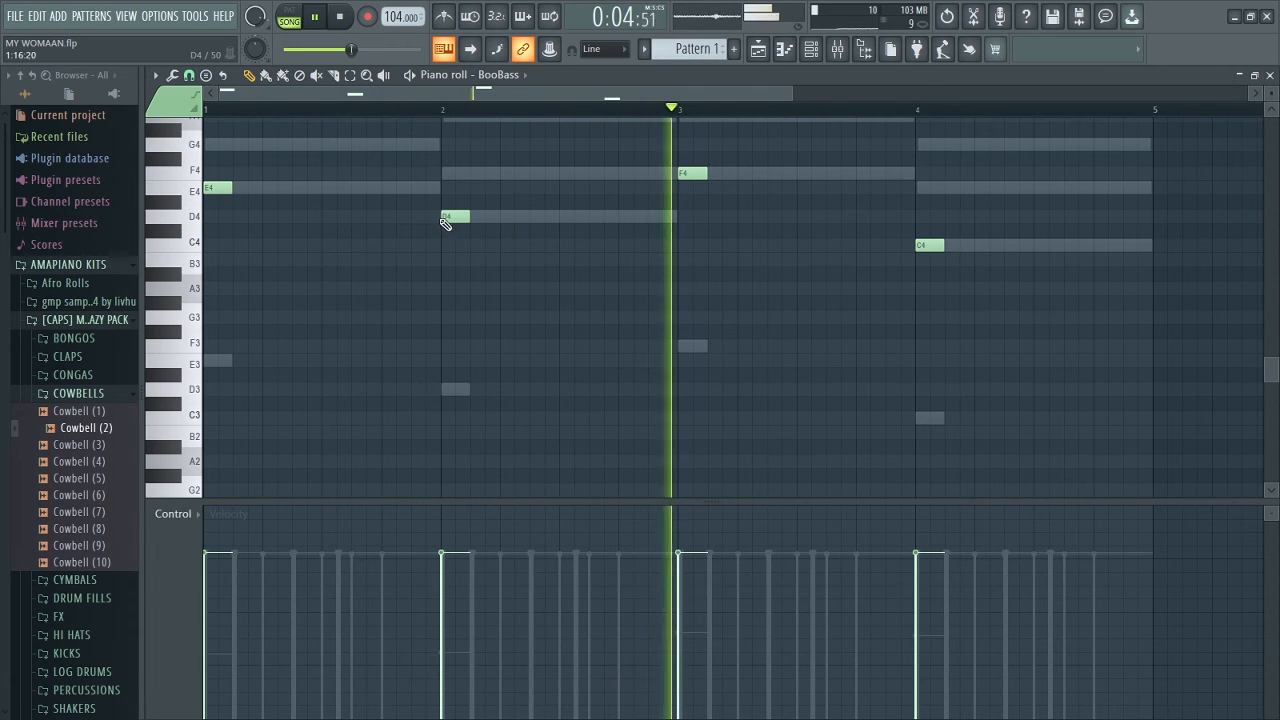
{"action": "key", "text": "space"}
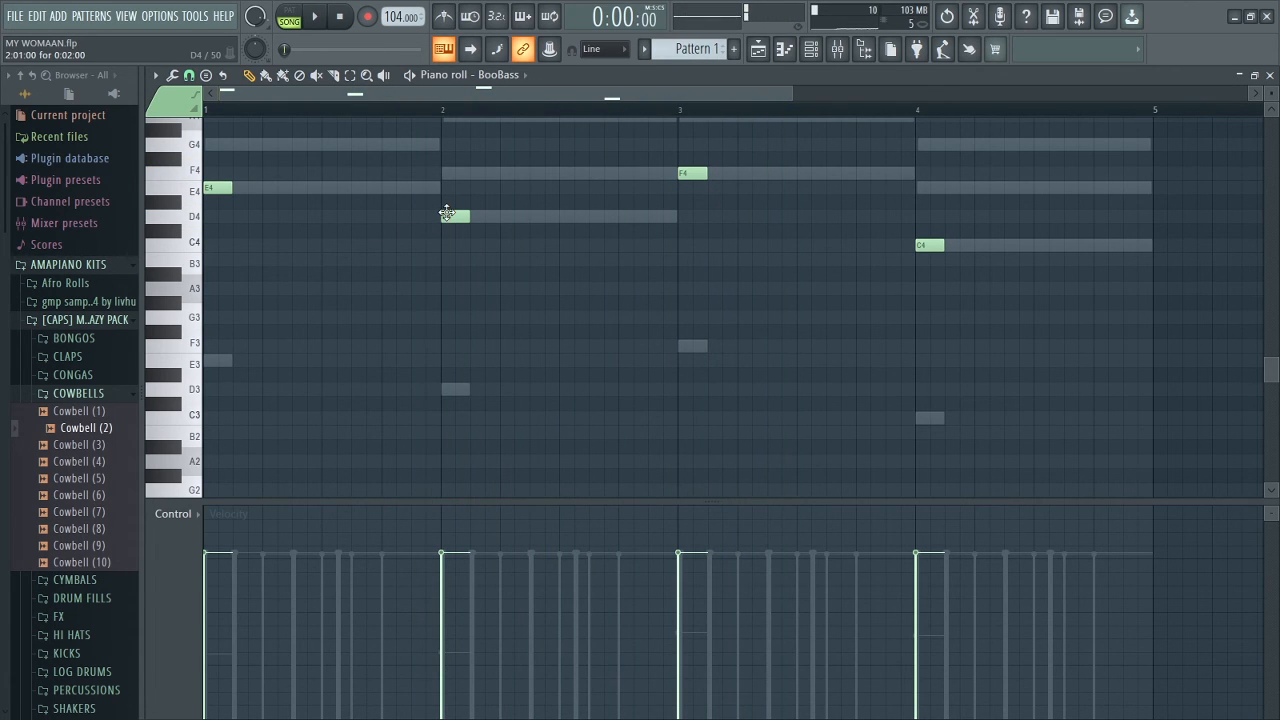
{"action": "key", "text": "ctrl+a"}
Step: Duplicate the selected bass notes later in each bar and play the pattern
{"action": "left_click_drag", "start_coordinate": [447, 213], "coordinate": [530, 218]}
{"action": "key", "text": "space"}
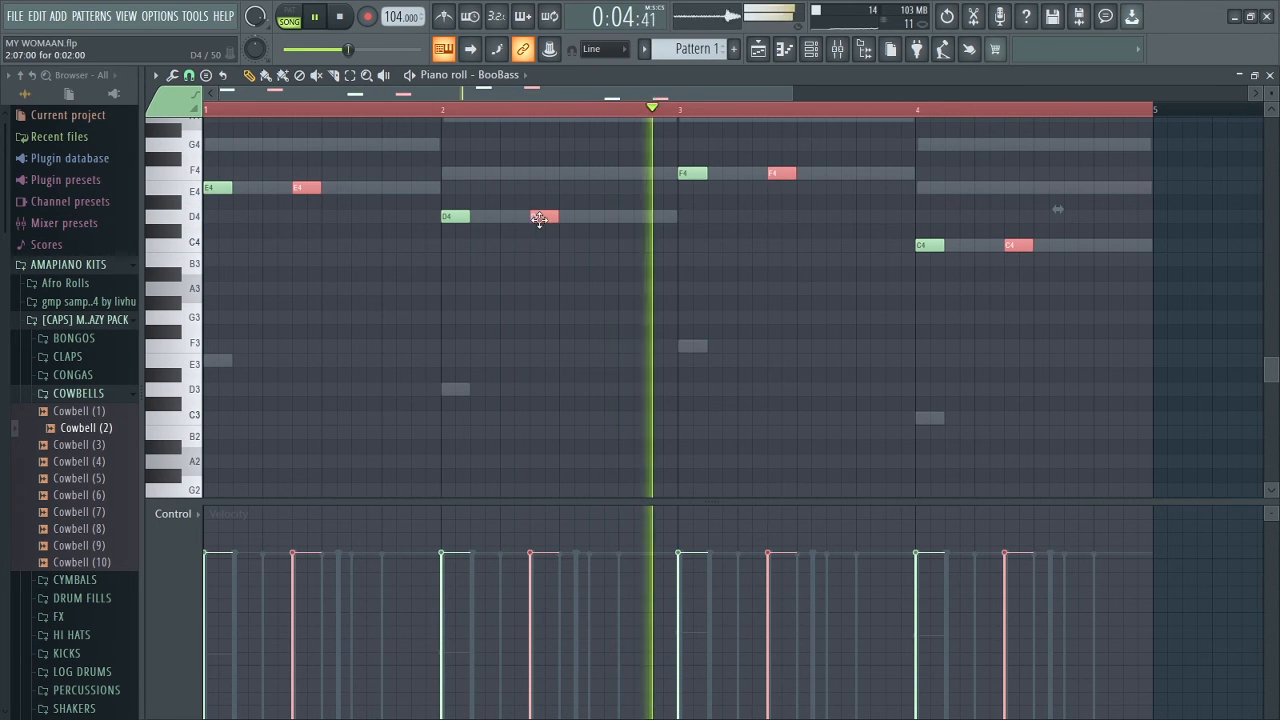
{"action": "left_click", "coordinate": [809, 277]}
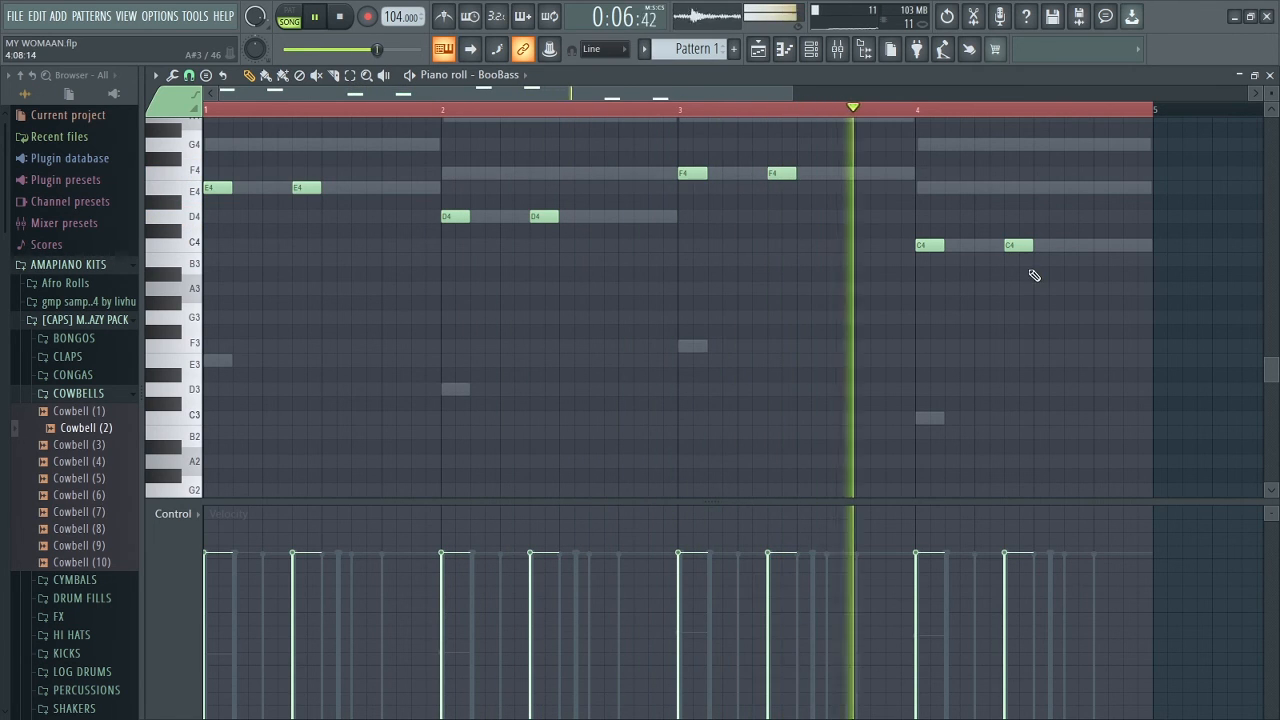
Step: Add a closing E4 note at the end of bar 4, then hide the browser
{"action": "left_click", "coordinate": [1126, 188]}
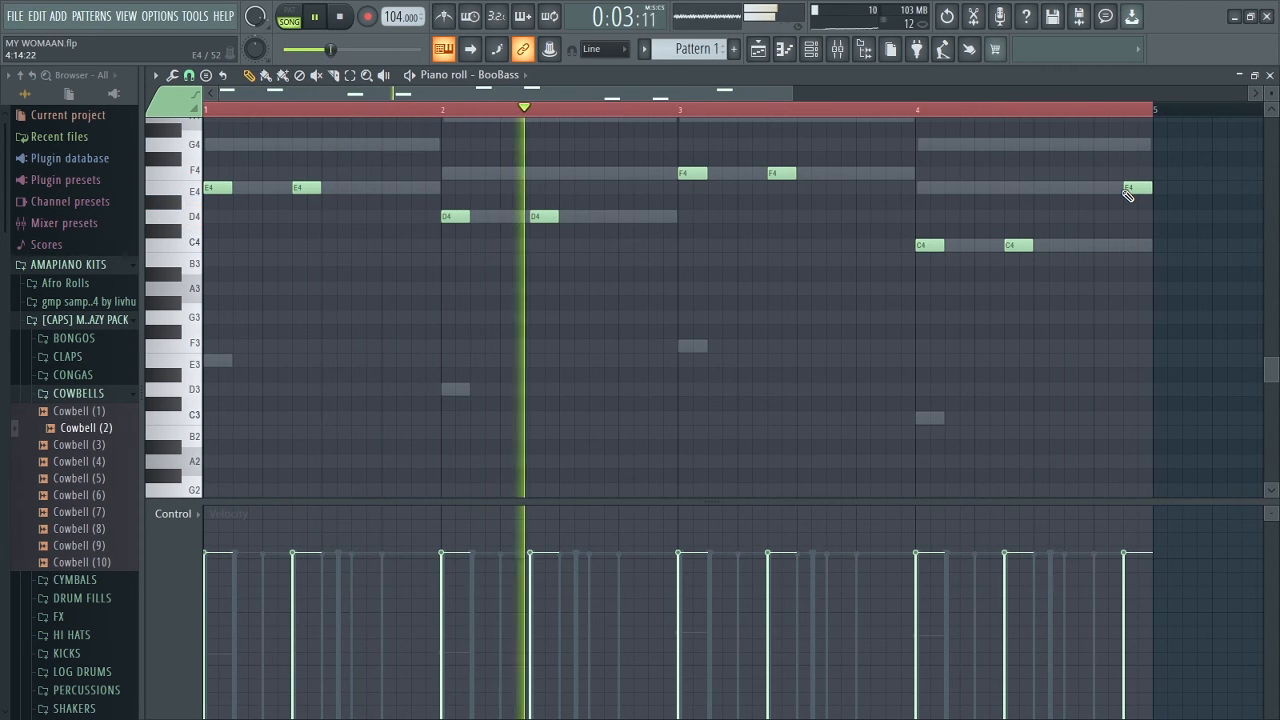
{"action": "key", "text": "space"}
{"action": "left_click_drag", "start_coordinate": [1260, 366], "coordinate": [1266, 334]}
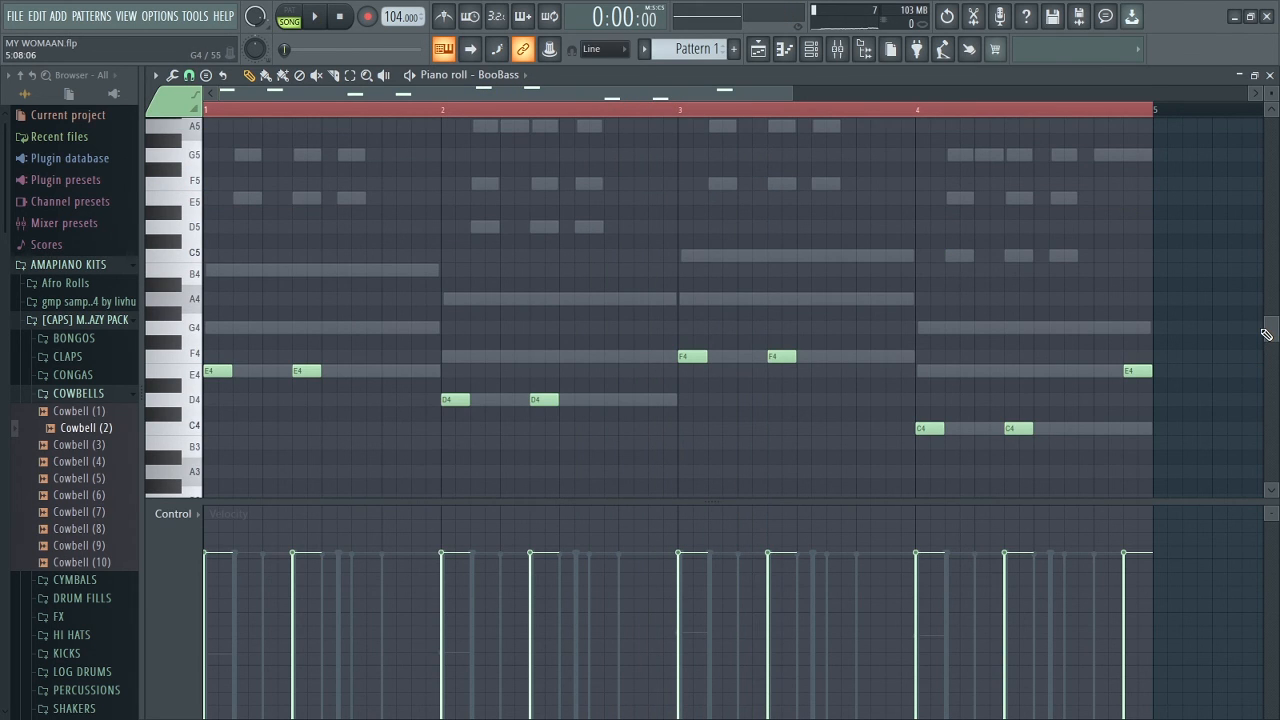
{"action": "left_click_drag", "start_coordinate": [142, 394], "coordinate": [28, 387]}
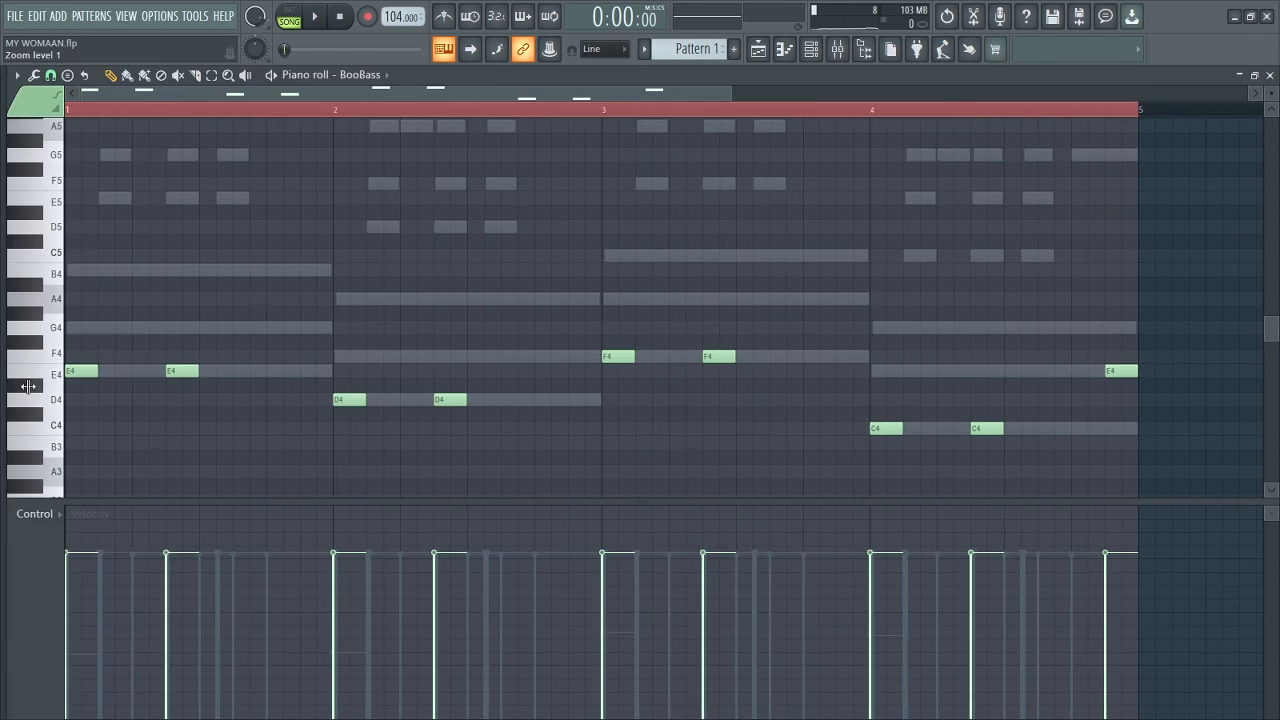
{"action": "left_click_drag", "start_coordinate": [508, 502], "coordinate": [494, 597]}
Step: Split Pattern 1 by channel into separate playlist tracks
{"action": "left_click", "coordinate": [812, 50]}
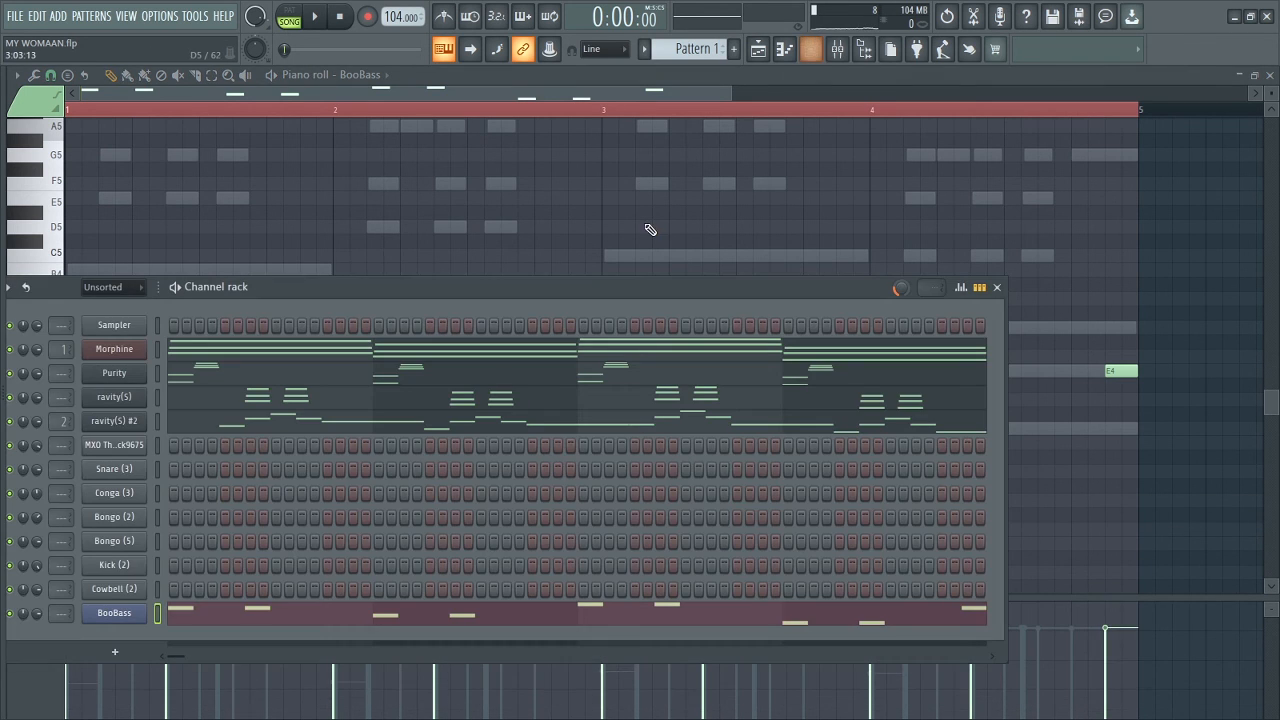
{"action": "left_click", "coordinate": [275, 599]}
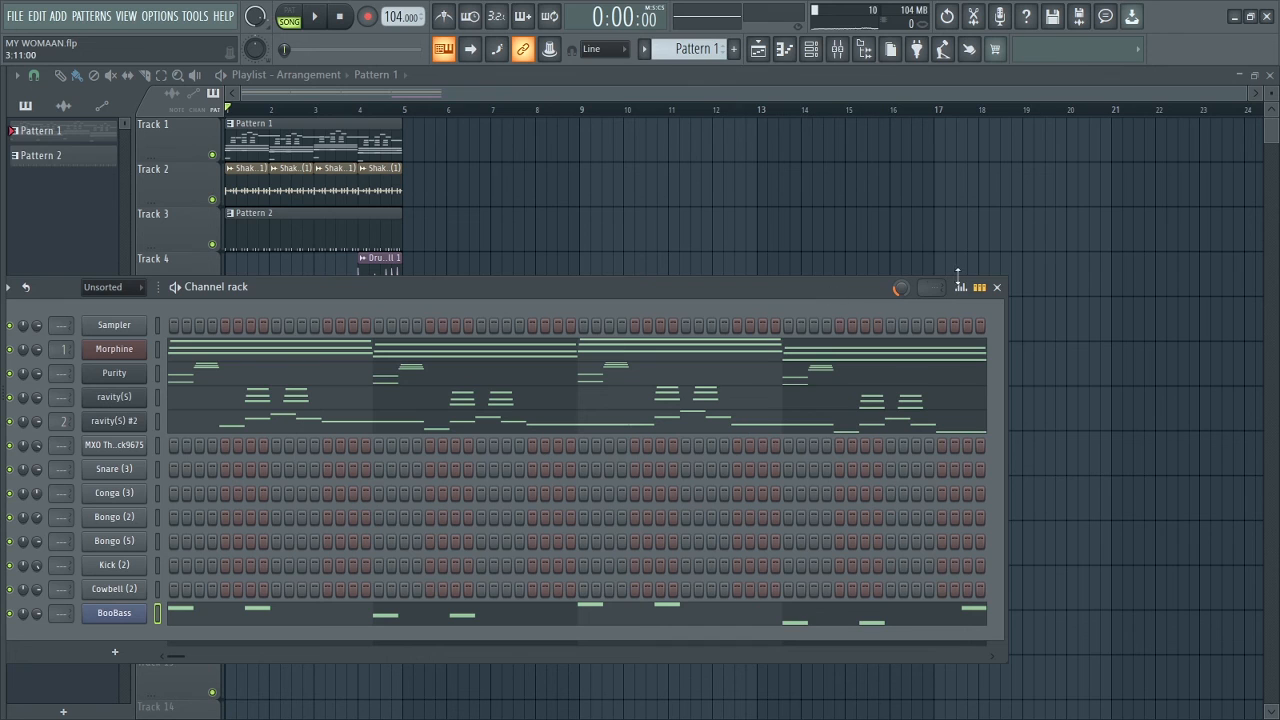
{"action": "left_click", "coordinate": [1000, 288]}
{"action": "right_click", "coordinate": [57, 141]}
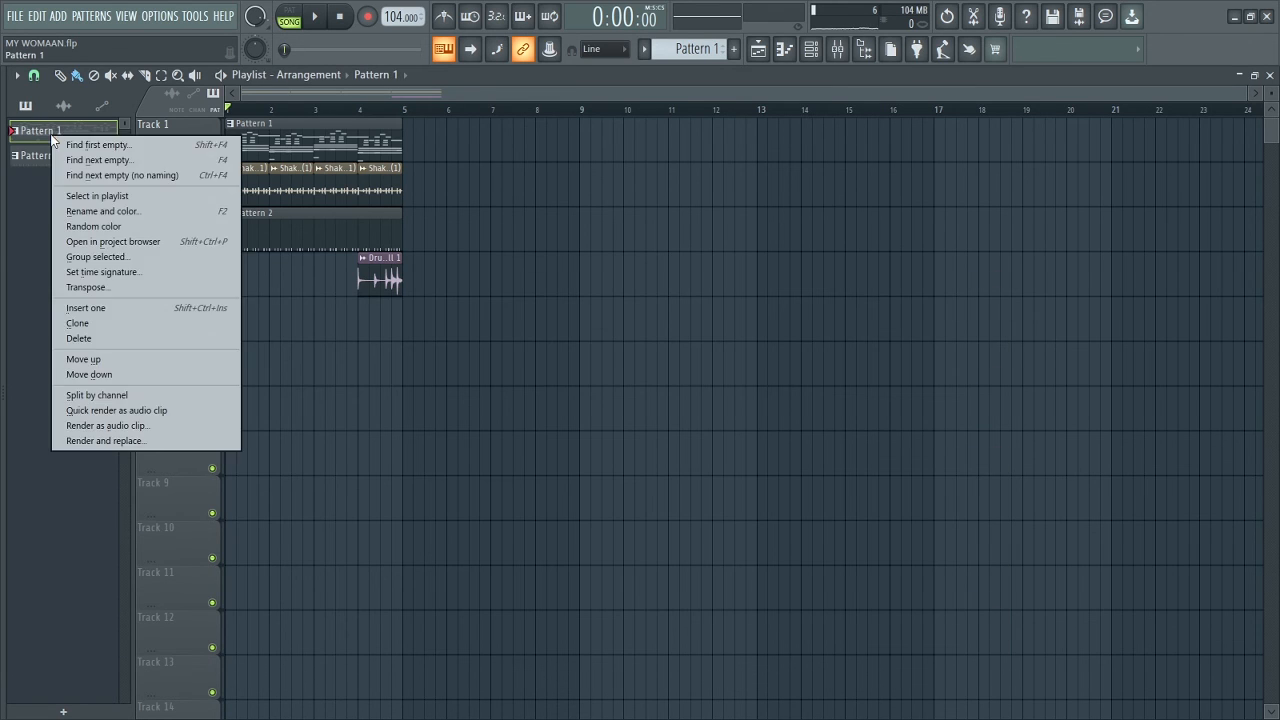
{"action": "left_click", "coordinate": [316, 17]}
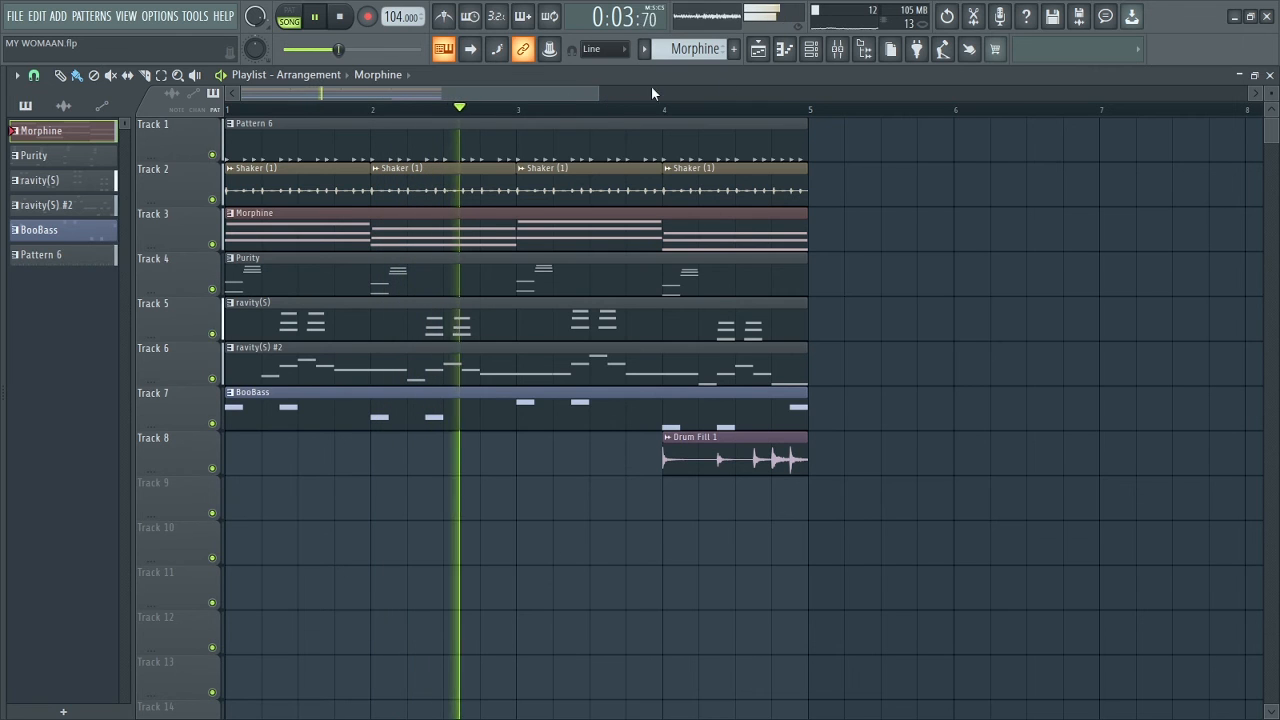
Step: Check the channel rack, stop playback, and pan the playlist back to the song start
{"action": "key", "text": "F6"}
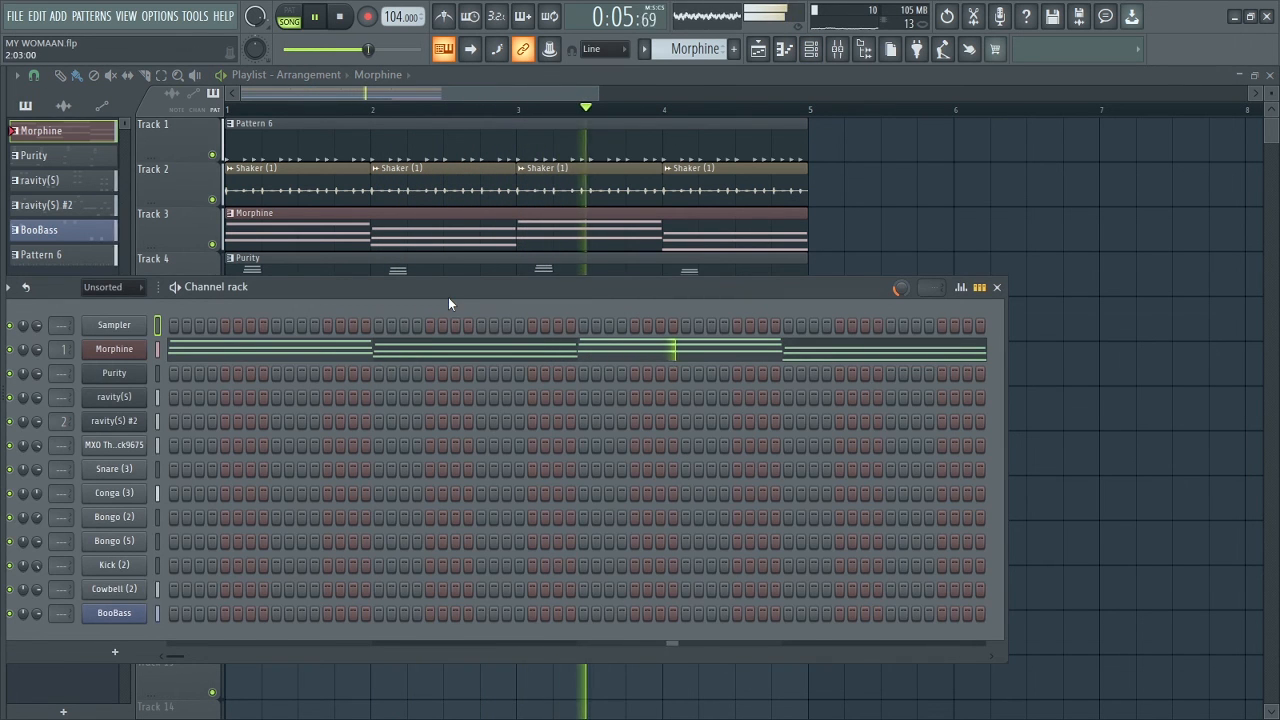
{"action": "left_click_drag", "start_coordinate": [455, 283], "coordinate": [510, 170]}
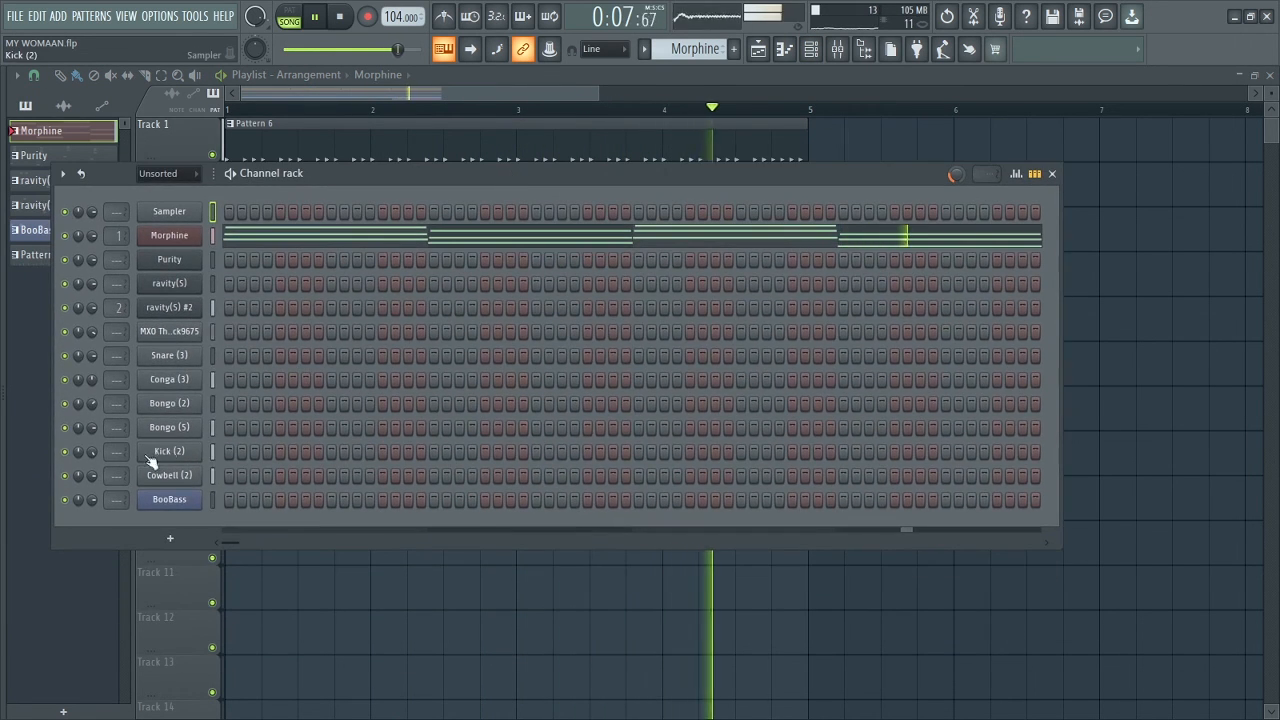
{"action": "key", "text": "F6"}
{"action": "key", "text": "space"}
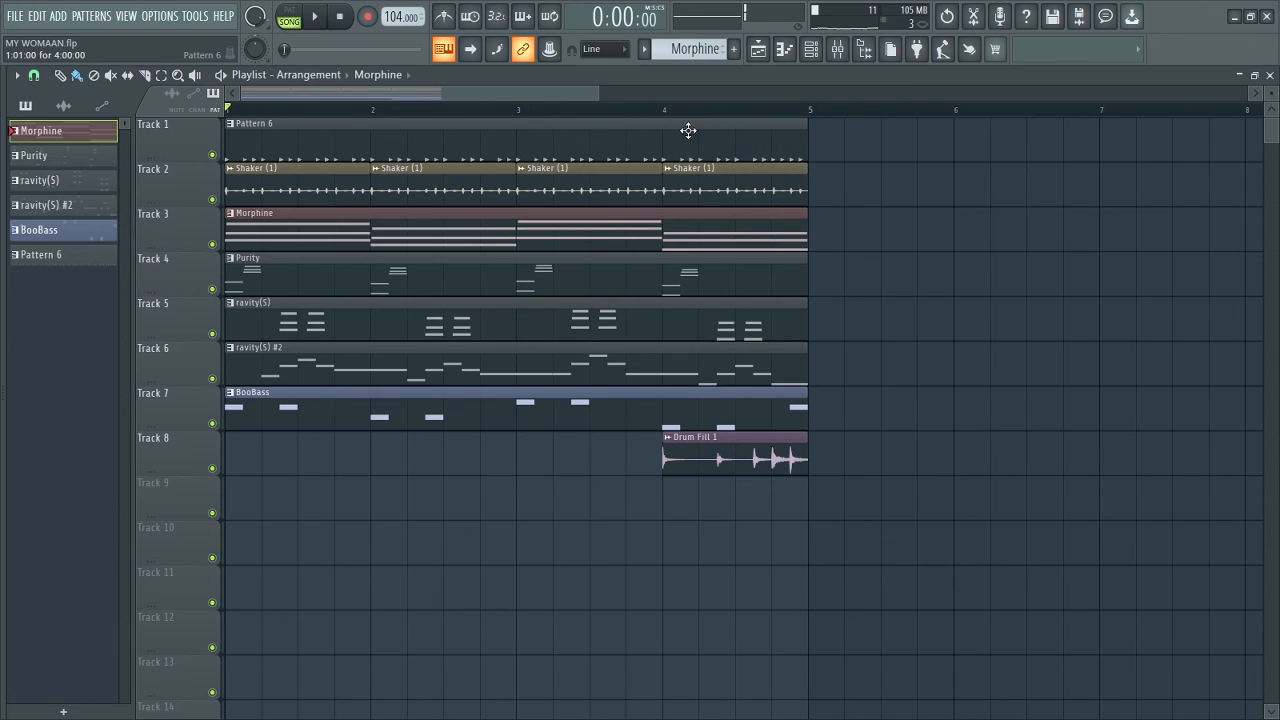
{"action": "left_click_drag", "start_coordinate": [770, 140], "coordinate": [697, 145]}
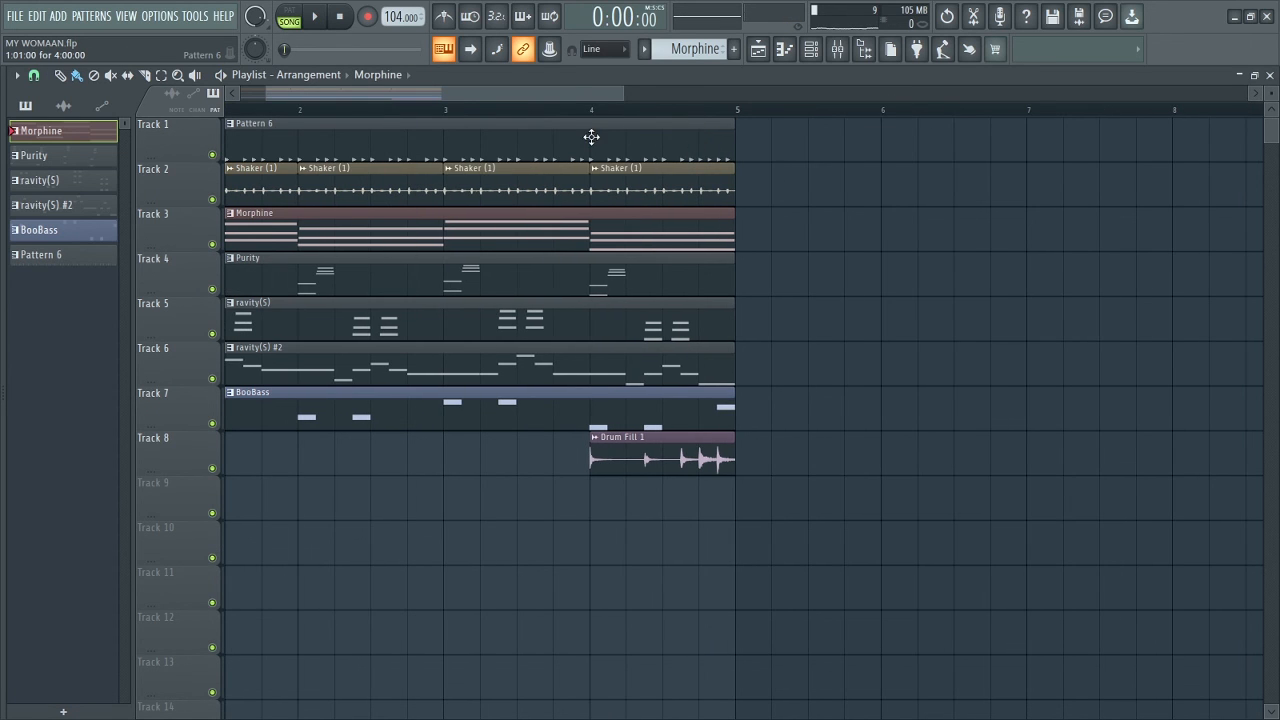
{"action": "left_click_drag", "start_coordinate": [543, 89], "coordinate": [422, 95]}
Step: Play the split four-bar arrangement and save the MY WOMAAN project
{"action": "left_click_drag", "start_coordinate": [597, 96], "coordinate": [654, 86]}
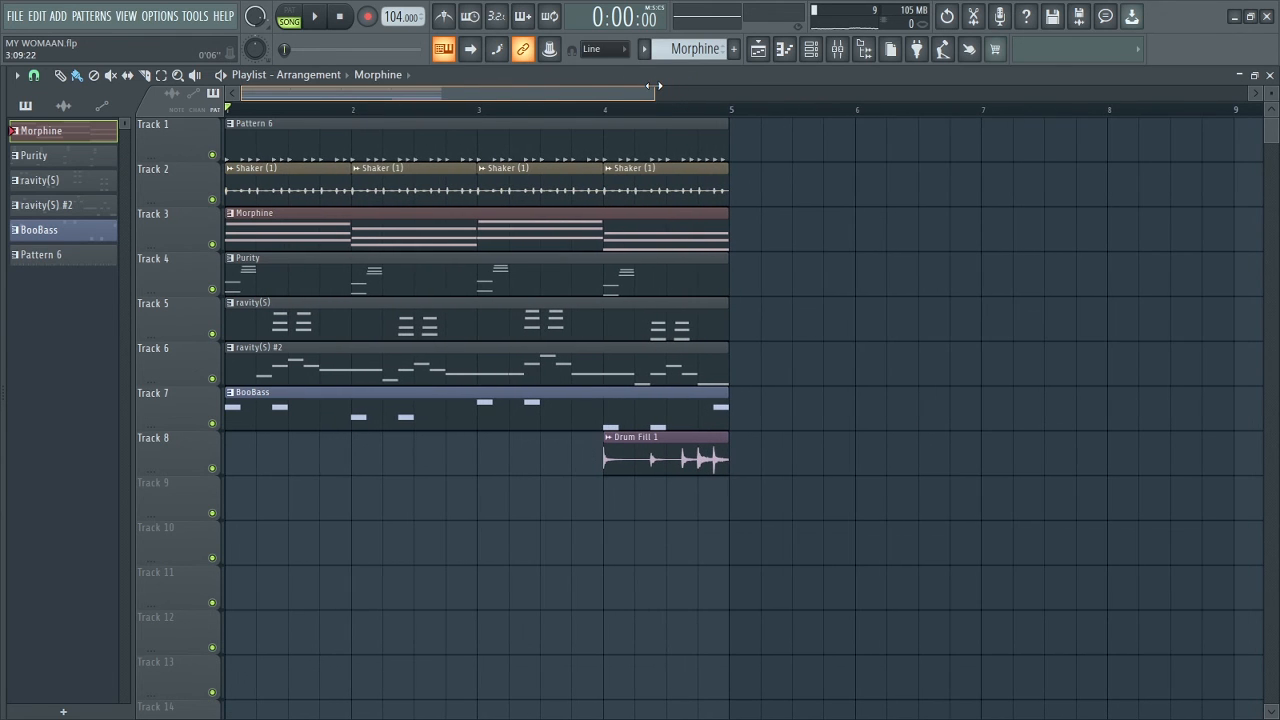
{"action": "key", "text": "space"}
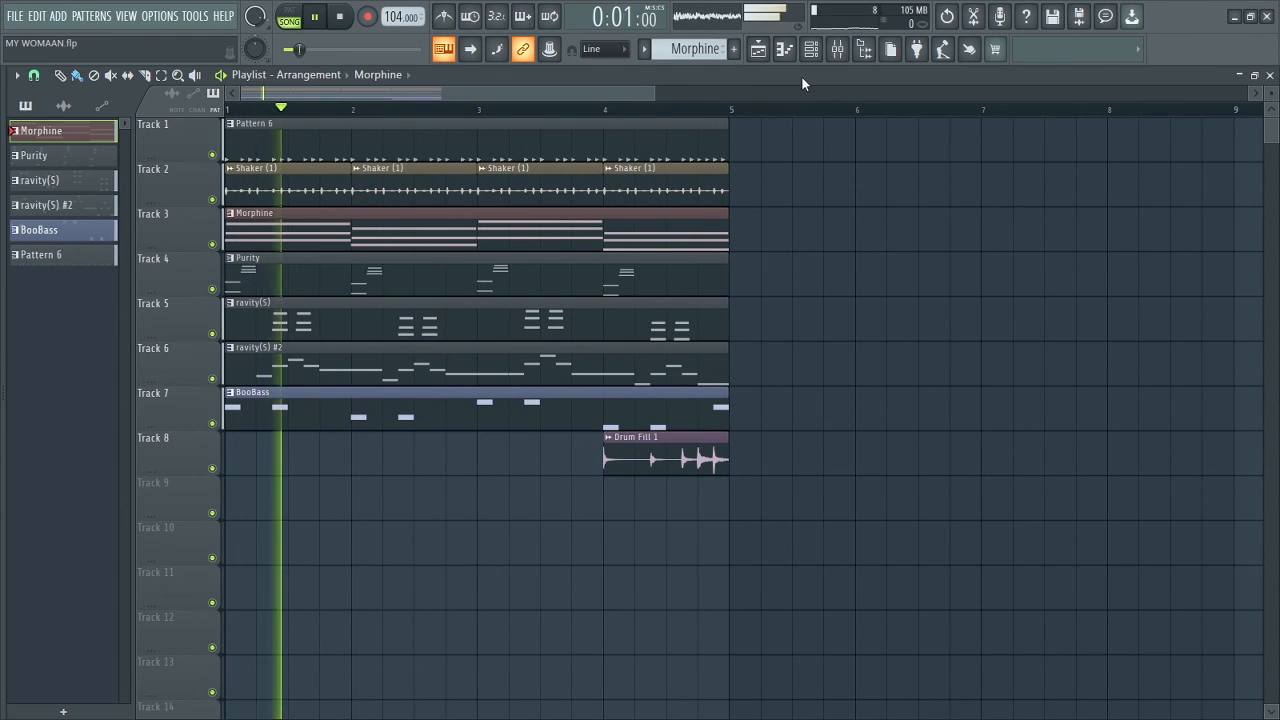
{"action": "left_click", "coordinate": [15, 16]}
{"action": "left_click", "coordinate": [28, 90]}
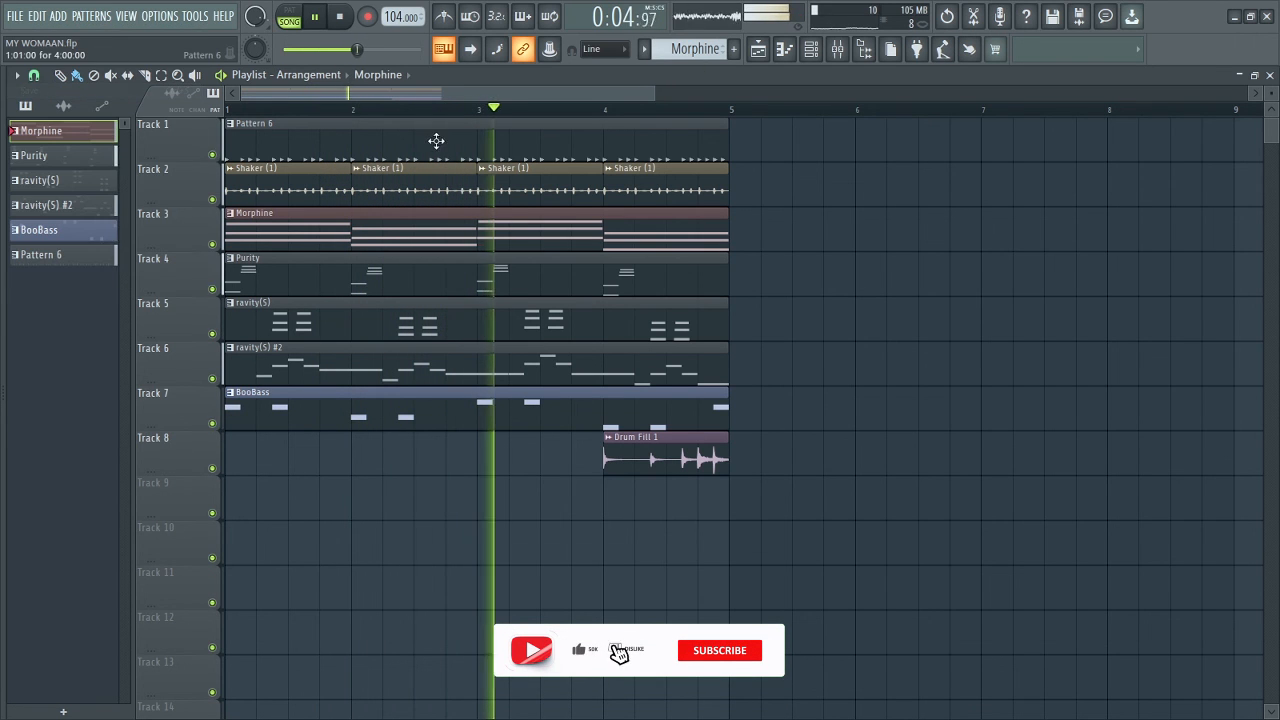